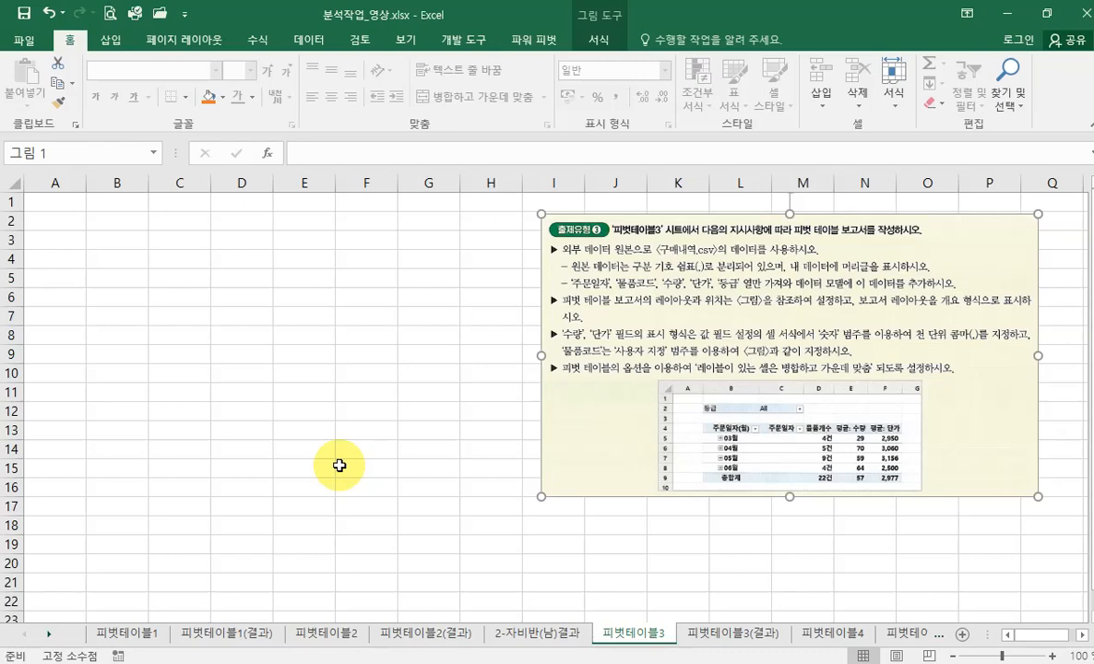
Start a PivotTable at cell D6 of the 피벗테이블3 sheet and set it to use an external data source
{"action": "left_click", "coordinate": [221, 296]}
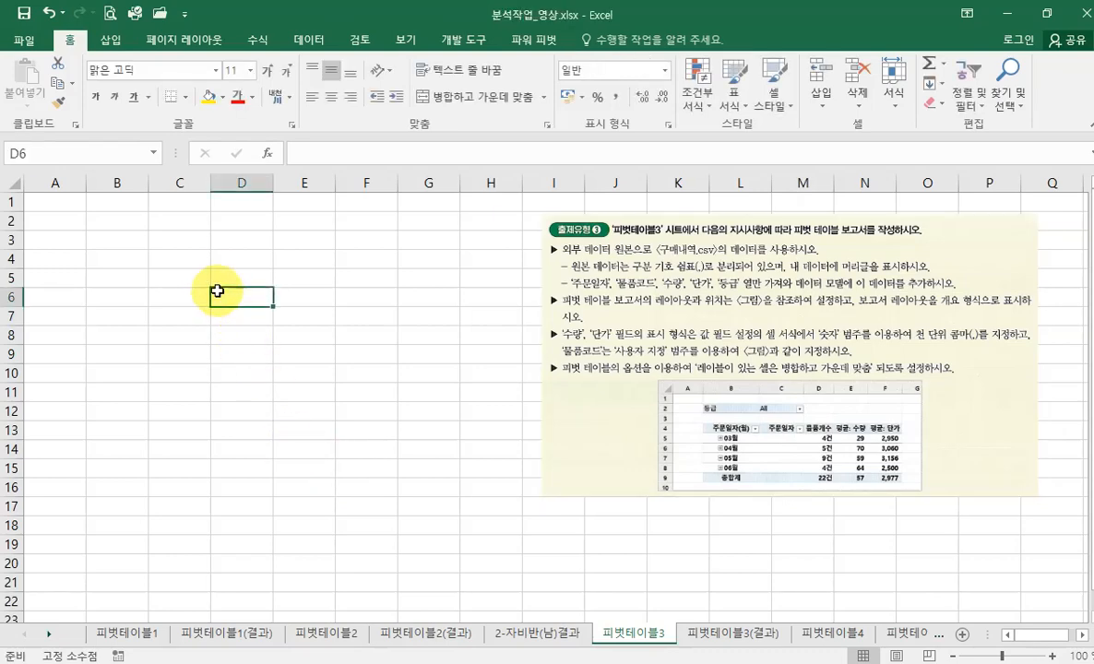
{"action": "left_click", "coordinate": [110, 42]}
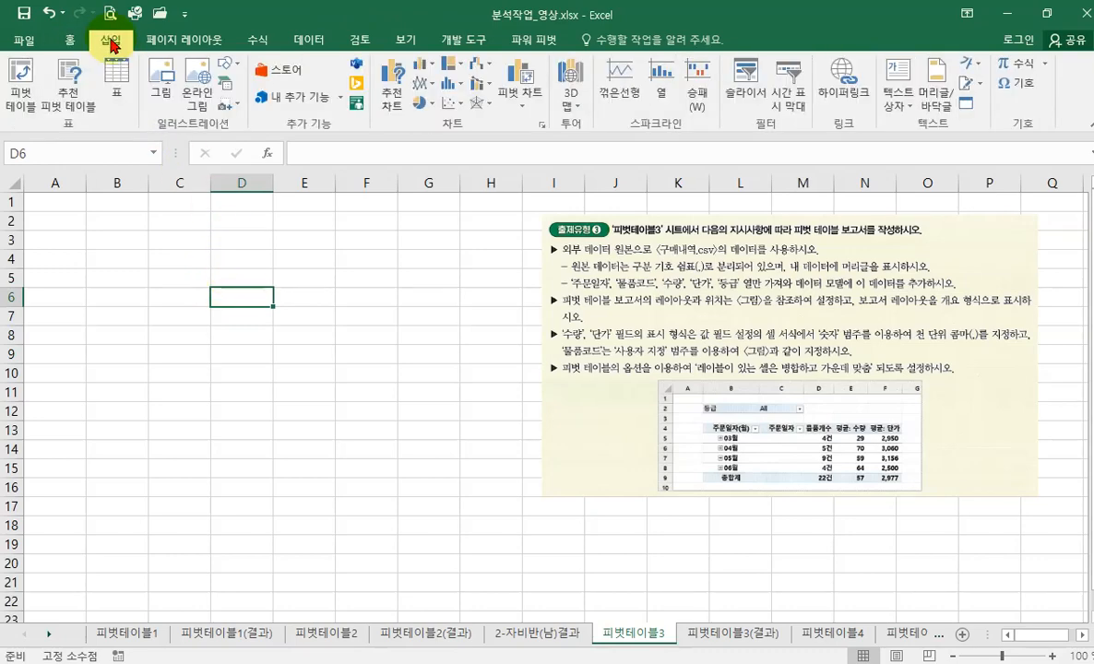
{"action": "left_click", "coordinate": [22, 95]}
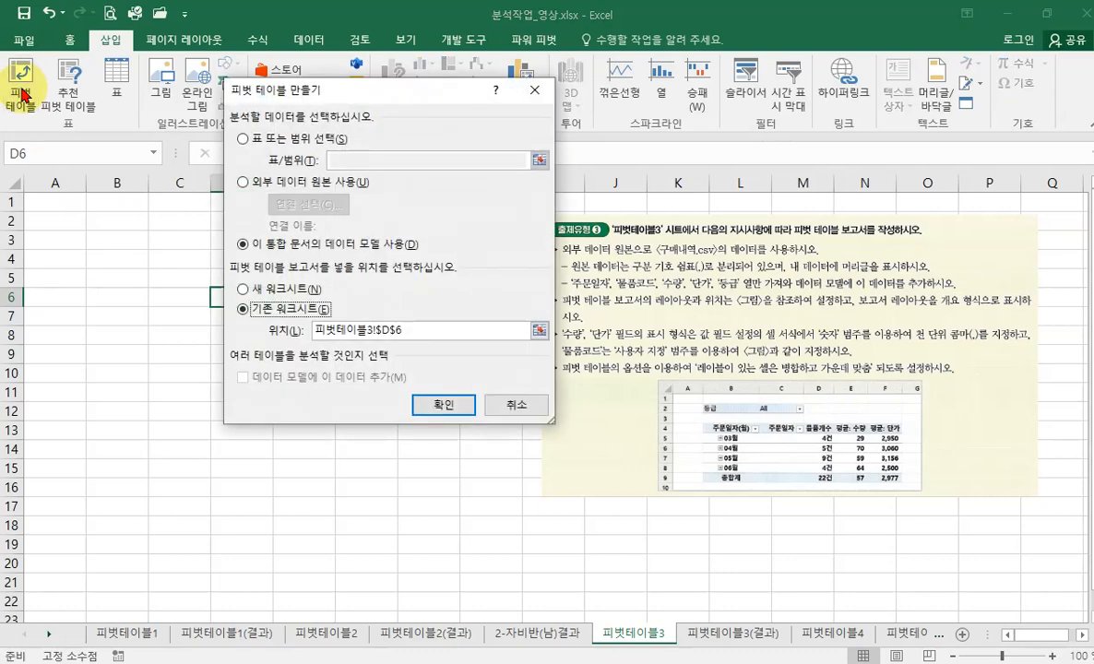
{"action": "left_click", "coordinate": [249, 189]}
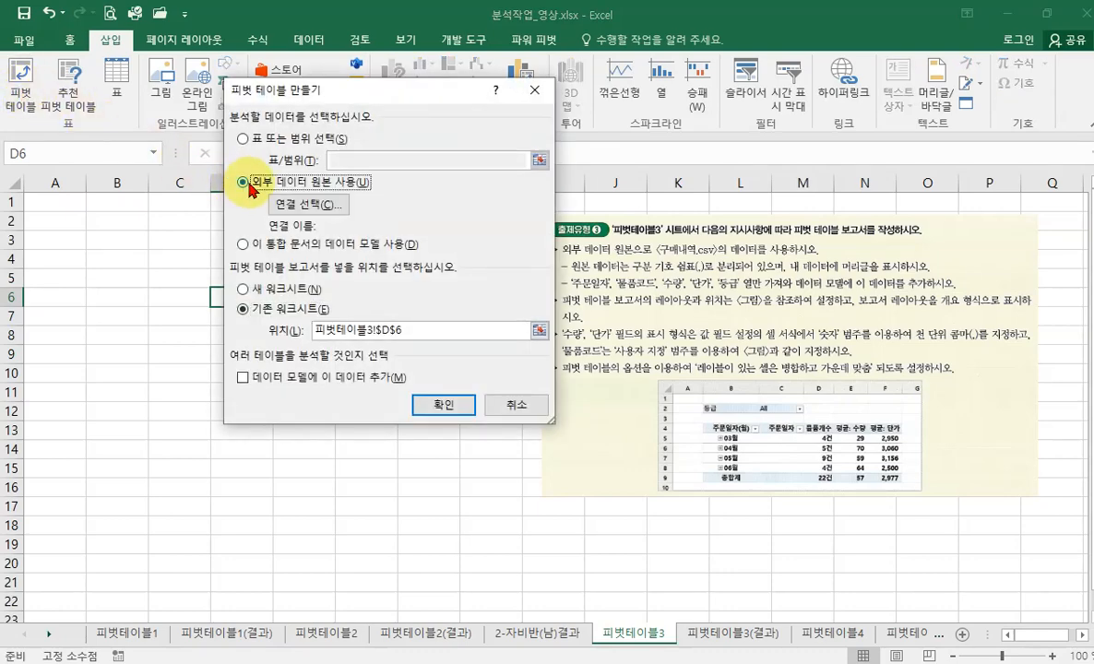
Choose 구매내역.csv in C:\OA\스프레드시트_영상\이론 as the PivotTable's external connection file
{"action": "left_click", "coordinate": [324, 212]}
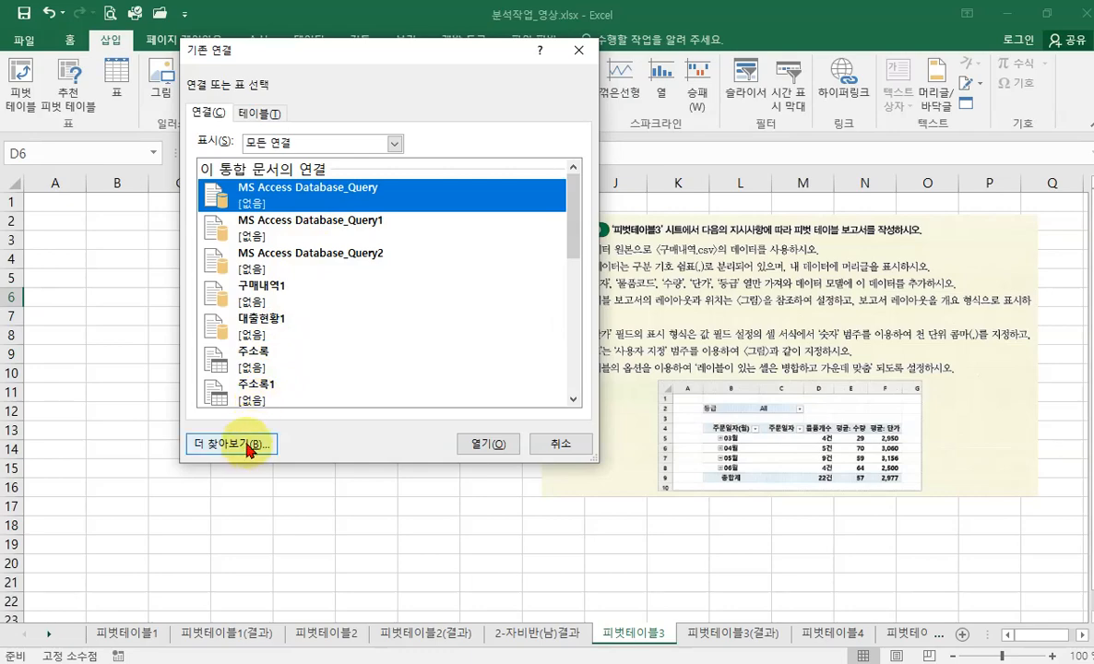
{"action": "left_click", "coordinate": [247, 450]}
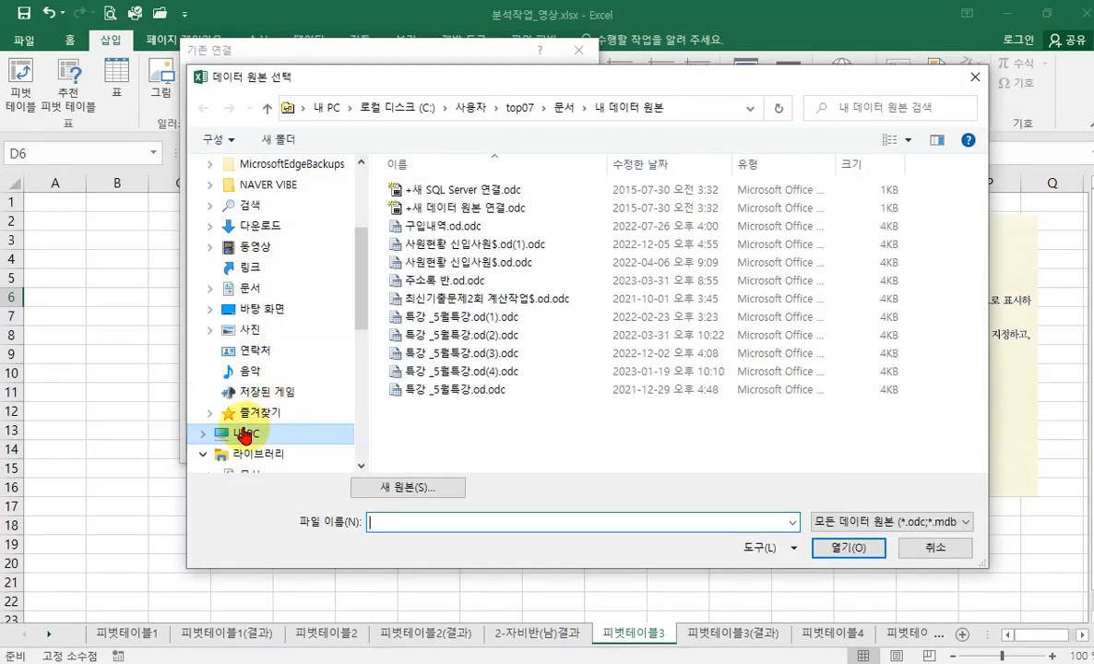
{"action": "left_click", "coordinate": [203, 432]}
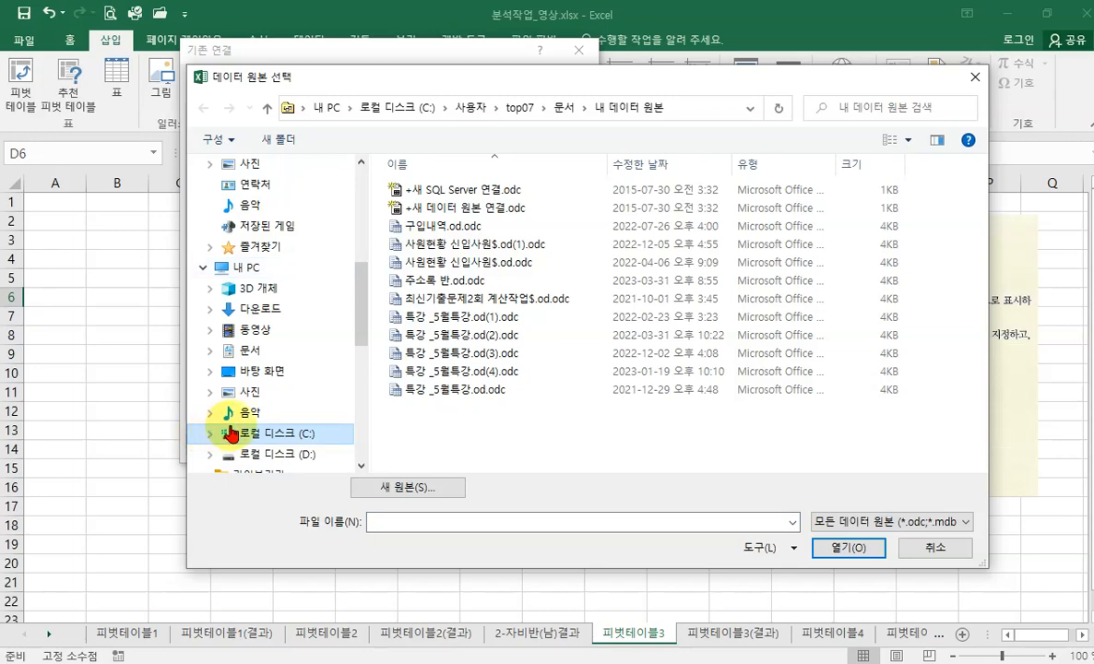
{"action": "left_click", "coordinate": [301, 436]}
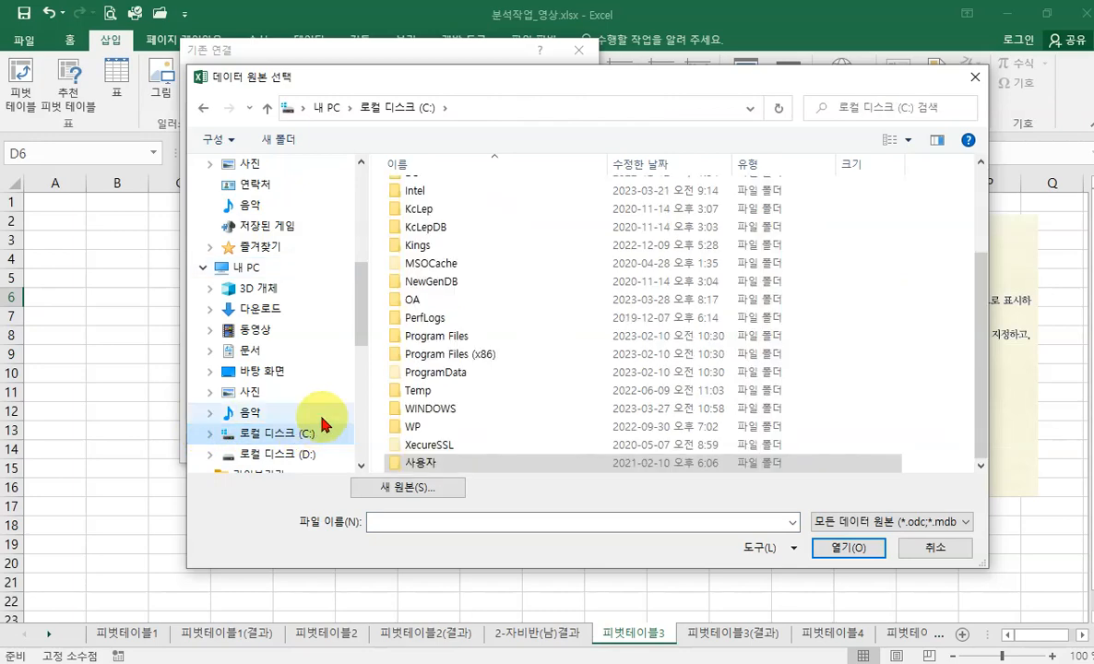
{"action": "double_click", "coordinate": [417, 304]}
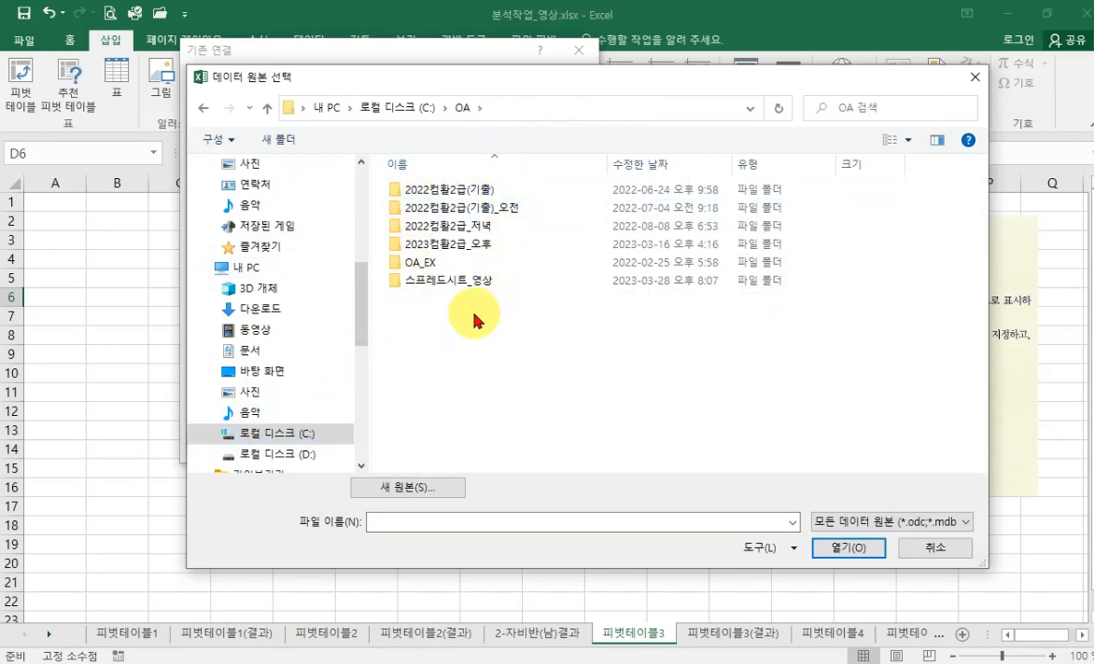
{"action": "double_click", "coordinate": [459, 286]}
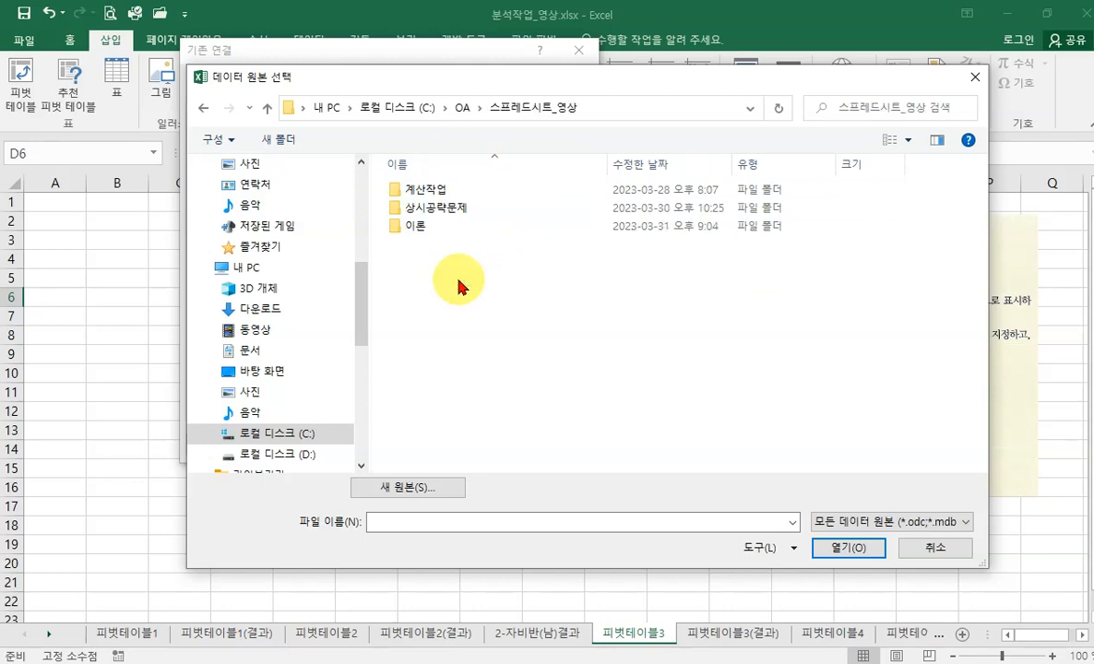
{"action": "left_click", "coordinate": [424, 235]}
{"action": "double_click", "coordinate": [421, 231]}
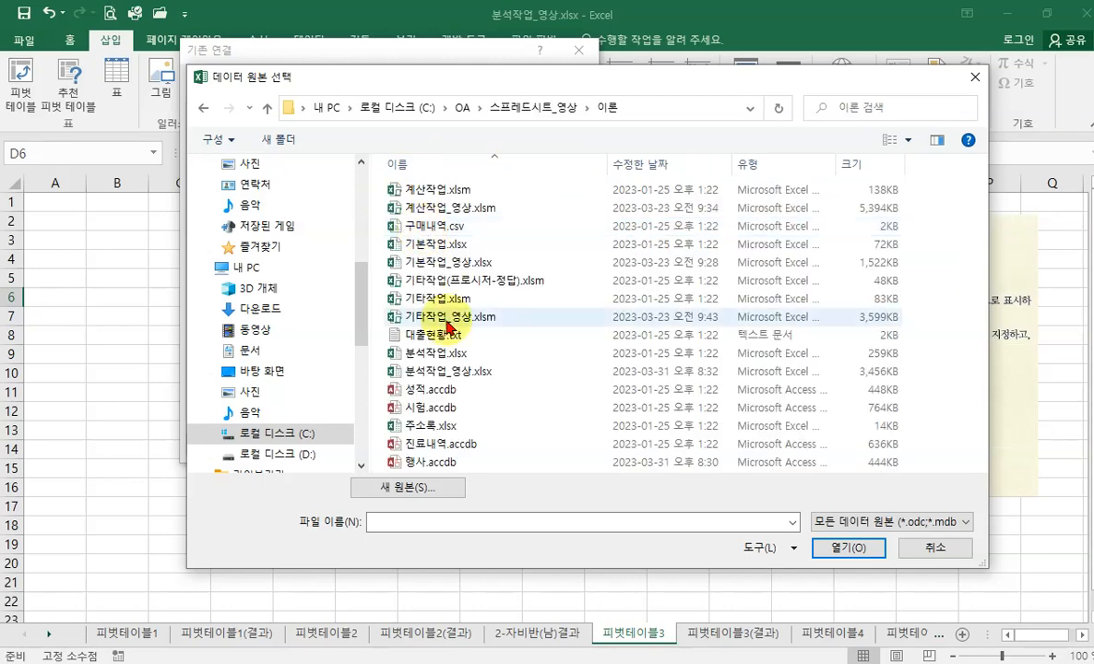
{"action": "left_click_drag", "start_coordinate": [671, 76], "coordinate": [706, 101]}
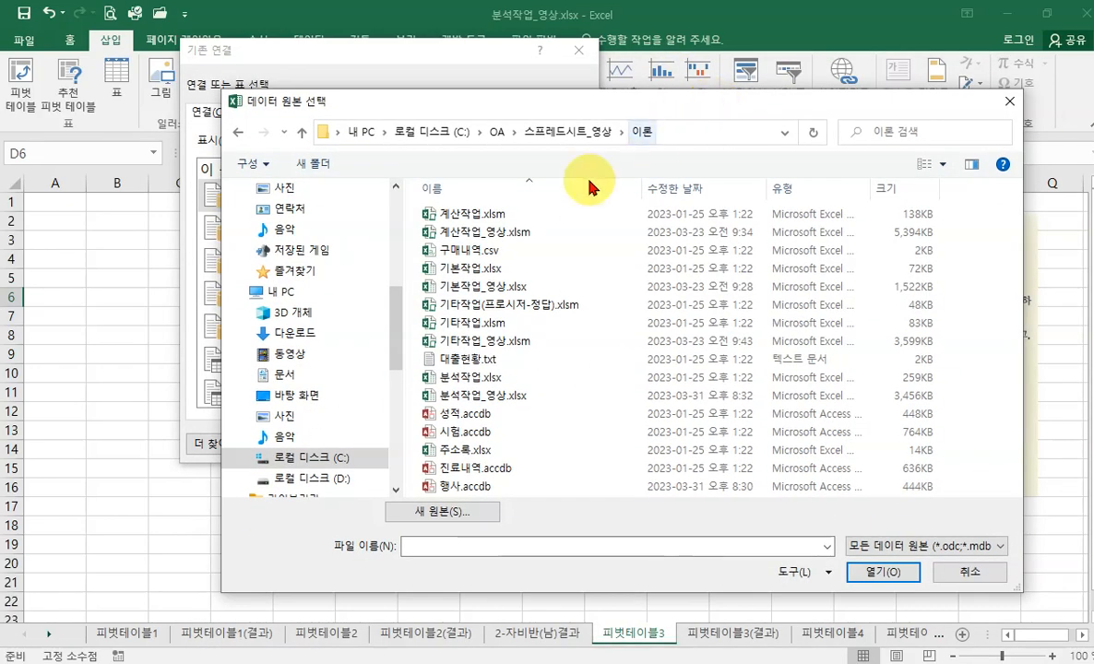
{"action": "left_click", "coordinate": [464, 255]}
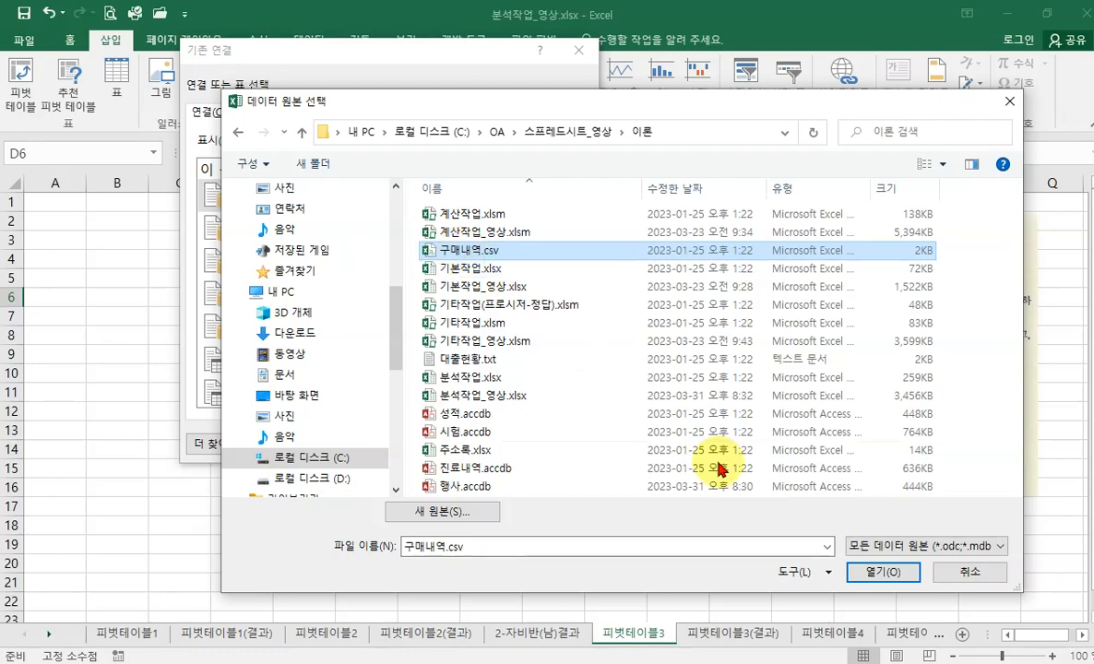
{"action": "left_click", "coordinate": [886, 574]}
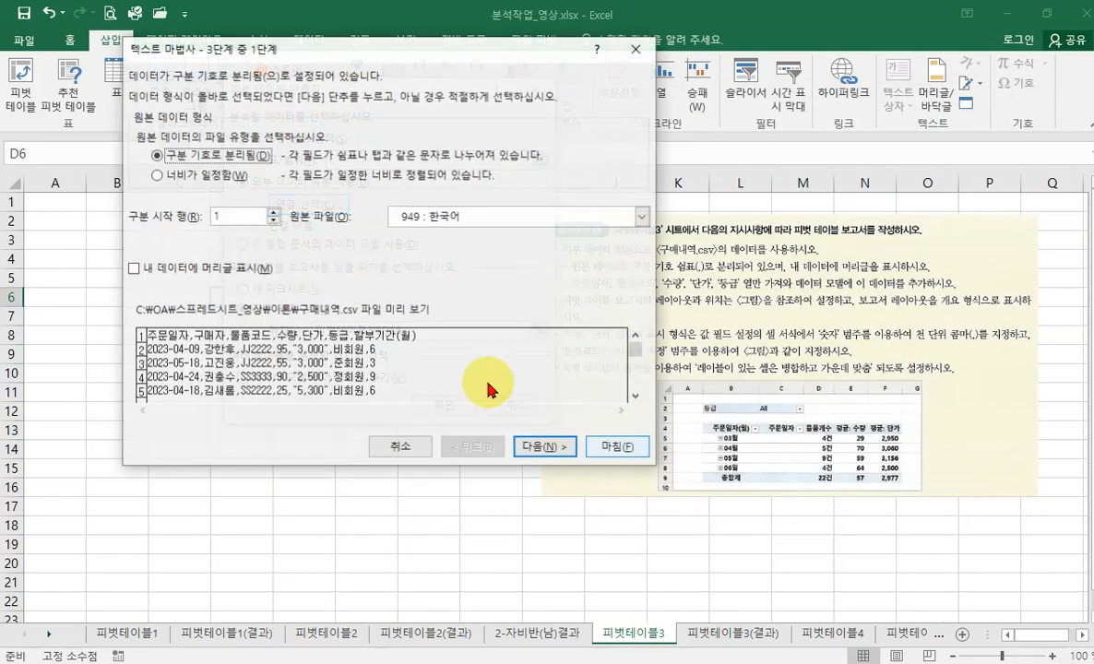
{"action": "left_click_drag", "start_coordinate": [333, 49], "coordinate": [475, 60]}
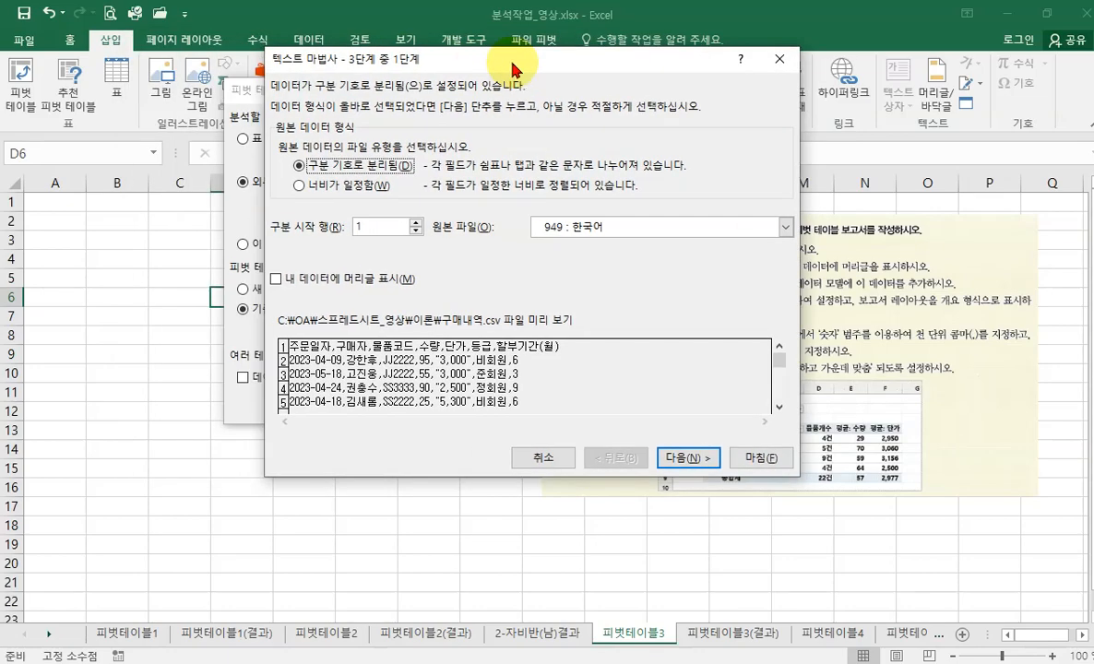
{"action": "key", "text": "ctrl+2"}
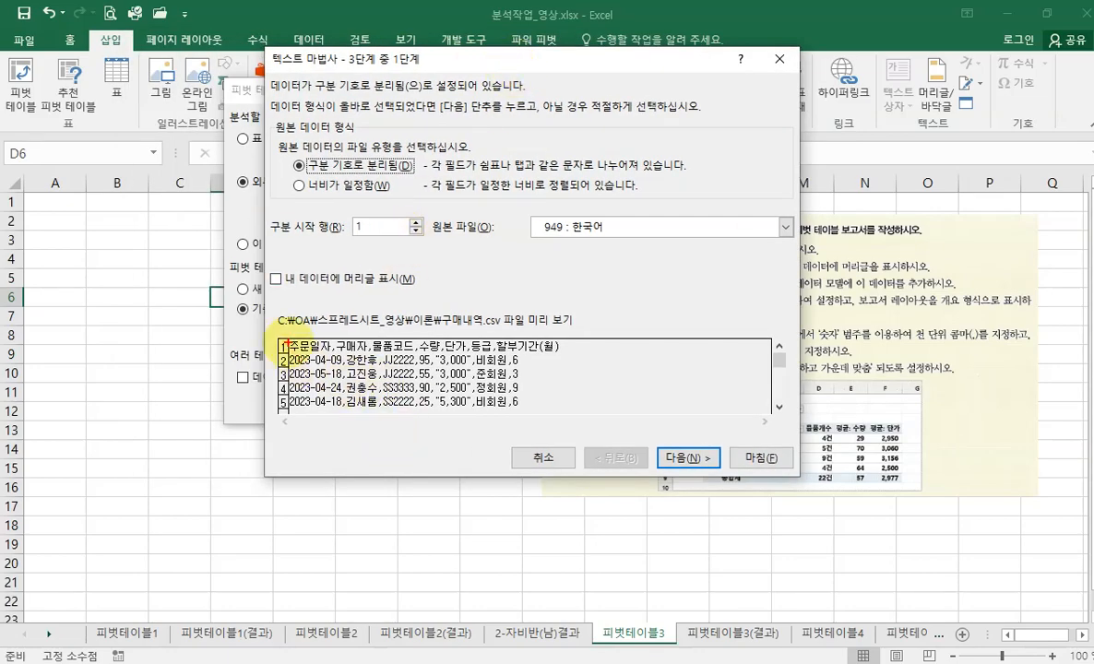
{"action": "mouse_move", "coordinate": [288, 342]}
{"action": "left_mouse_down"}
{"action": "mouse_move", "coordinate": [501, 375]}
{"action": "mouse_move", "coordinate": [576, 416]}
{"action": "left_mouse_up"}
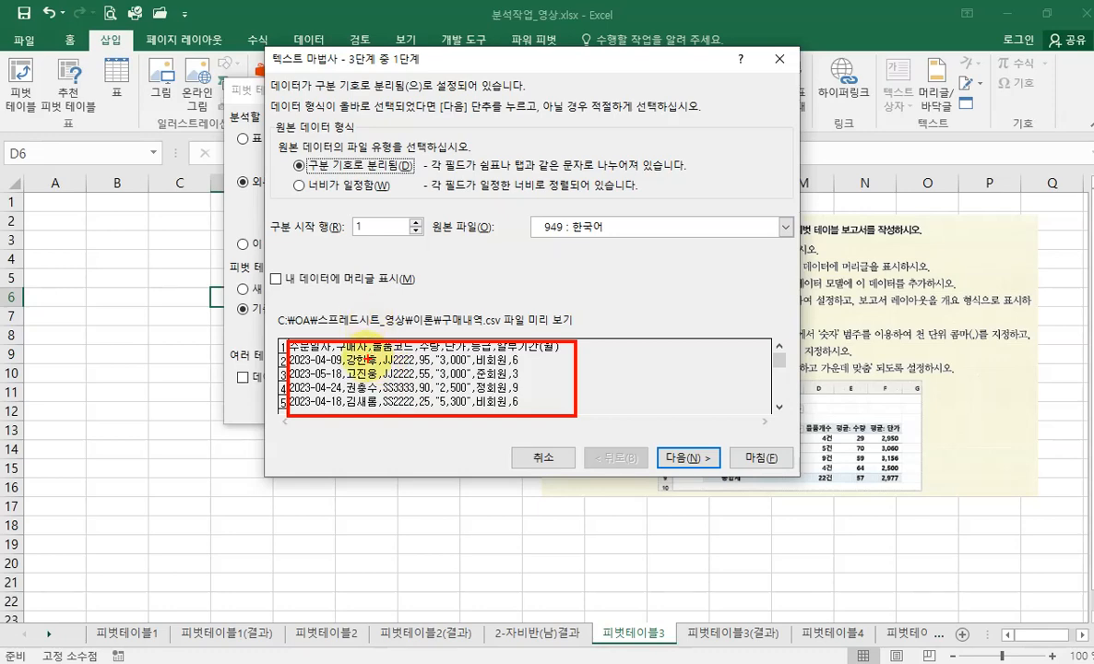
{"action": "left_click_drag", "start_coordinate": [333, 355], "coordinate": [337, 390]}
{"action": "left_click_drag", "start_coordinate": [357, 323], "coordinate": [367, 408]}
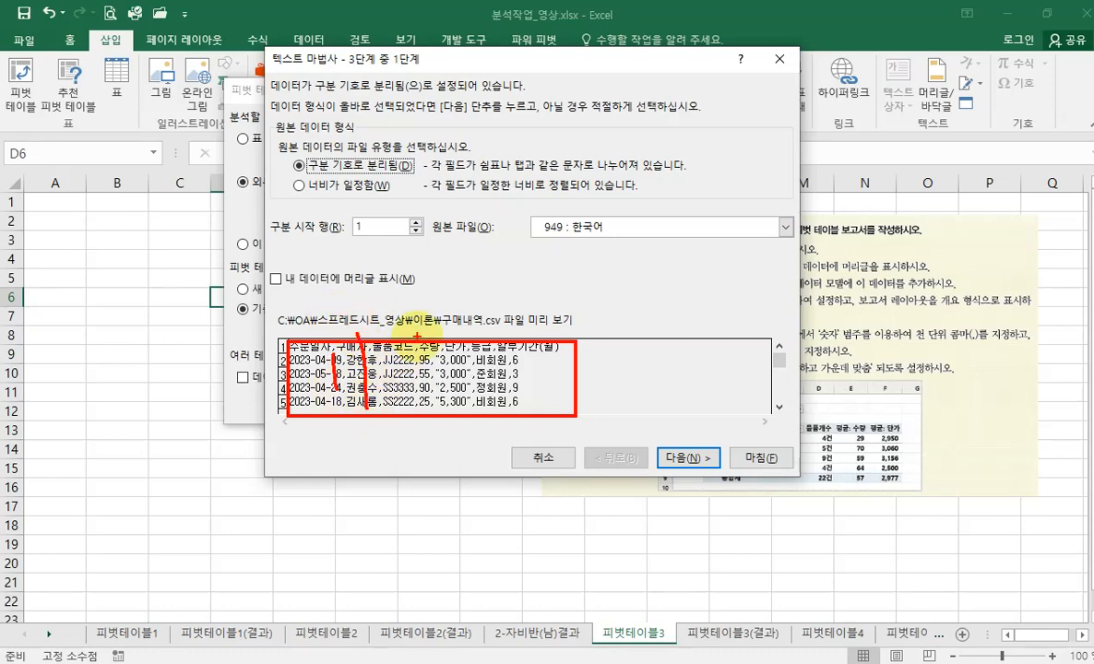
{"action": "left_click_drag", "start_coordinate": [420, 323], "coordinate": [426, 441]}
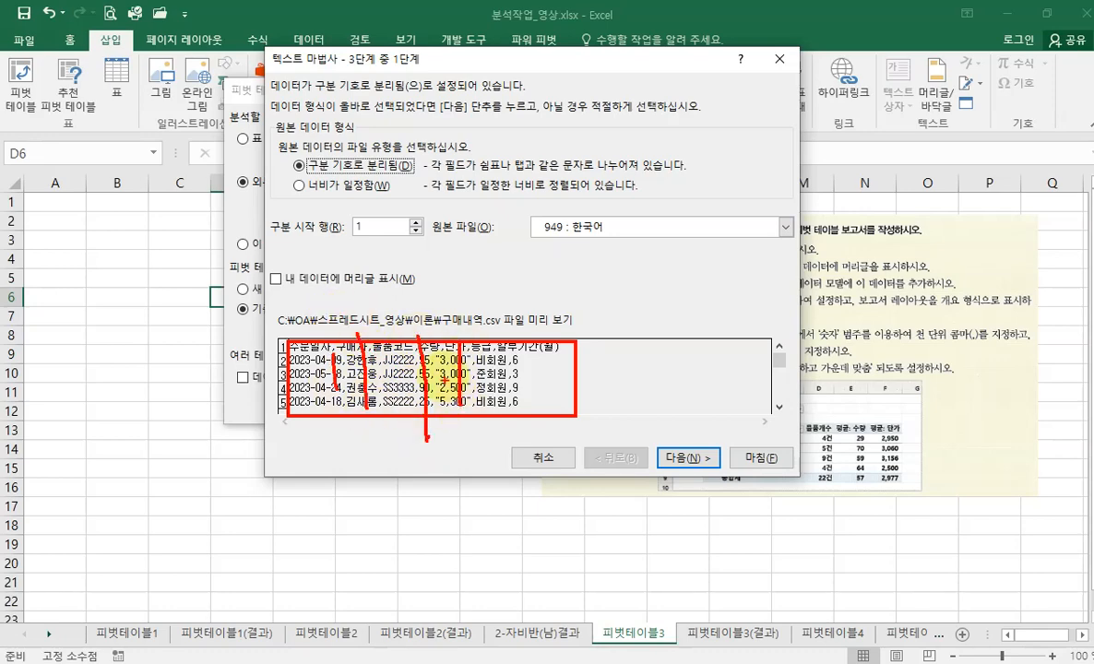
{"action": "key", "text": "Escape"}
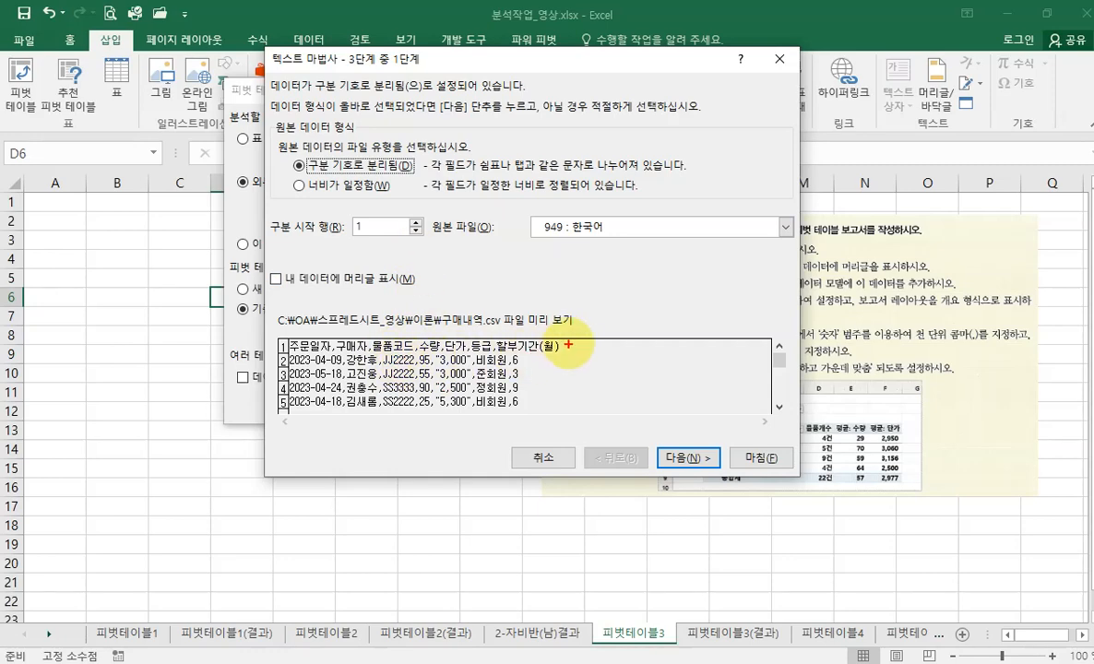
{"action": "mouse_move", "coordinate": [569, 339]}
{"action": "left_mouse_down"}
{"action": "mouse_move", "coordinate": [575, 350]}
{"action": "mouse_move", "coordinate": [582, 336]}
{"action": "left_mouse_up"}
{"action": "mouse_move", "coordinate": [504, 356]}
{"action": "left_mouse_down"}
{"action": "mouse_move", "coordinate": [519, 348]}
{"action": "mouse_move", "coordinate": [506, 363]}
{"action": "left_mouse_up"}
{"action": "mouse_move", "coordinate": [547, 395]}
{"action": "left_mouse_down"}
{"action": "mouse_move", "coordinate": [458, 403]}
{"action": "mouse_move", "coordinate": [565, 334]}
{"action": "mouse_move", "coordinate": [515, 414]}
{"action": "left_mouse_up"}
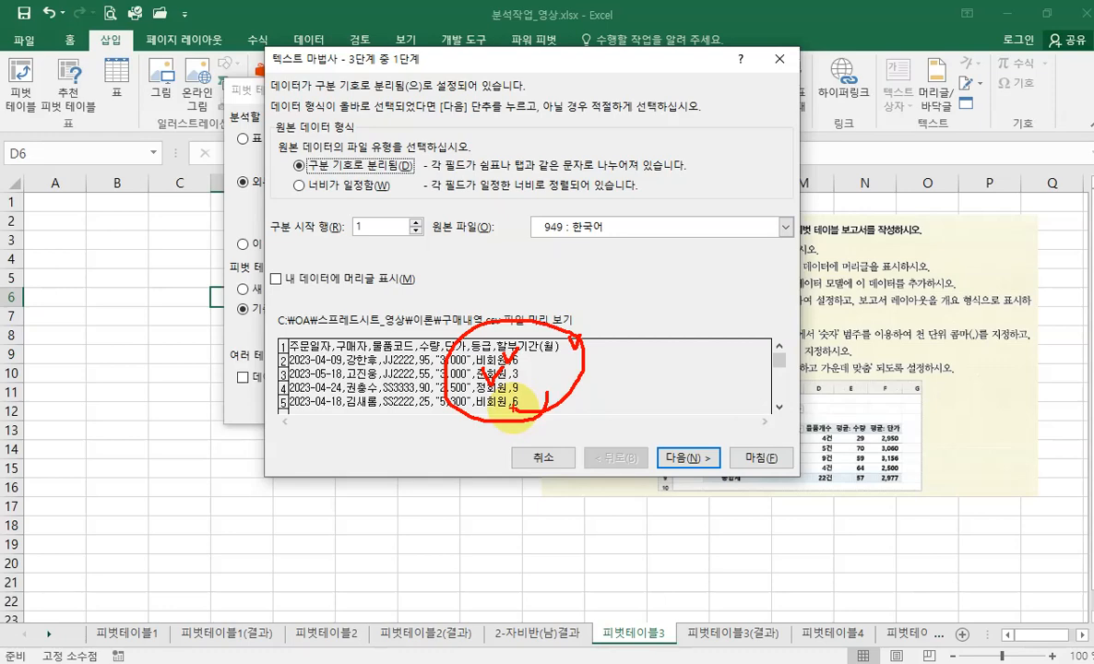
{"action": "mouse_move", "coordinate": [600, 242]}
{"action": "left_mouse_down"}
{"action": "mouse_move", "coordinate": [563, 205]}
{"action": "mouse_move", "coordinate": [603, 264]}
{"action": "mouse_move", "coordinate": [609, 251]}
{"action": "left_mouse_up"}
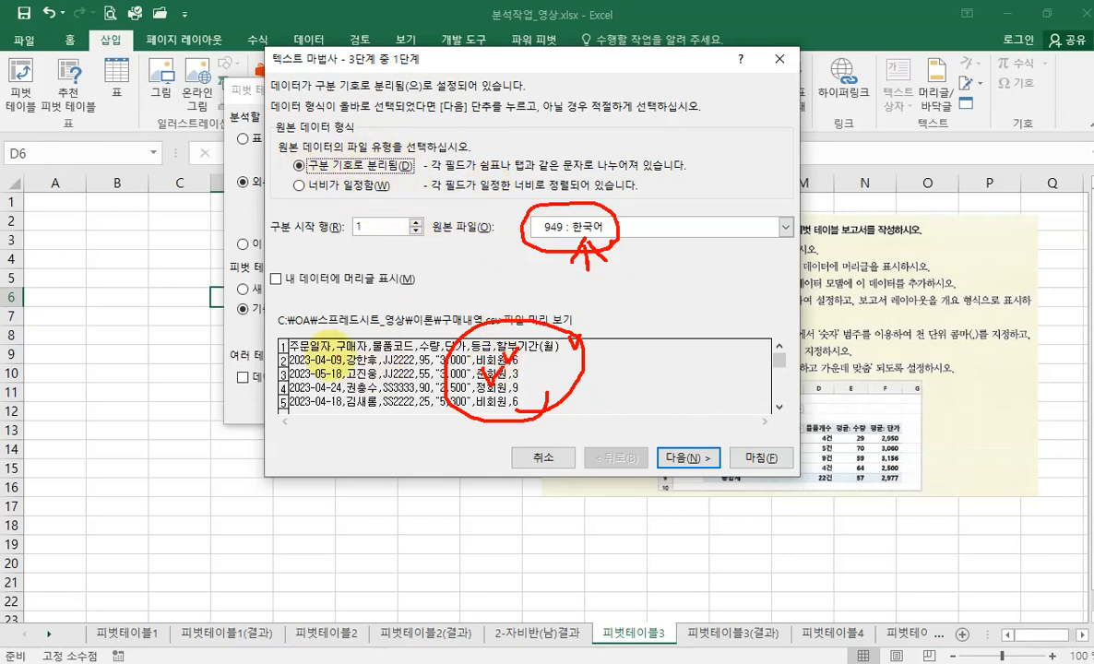
{"action": "left_click_drag", "start_coordinate": [288, 352], "coordinate": [470, 349]}
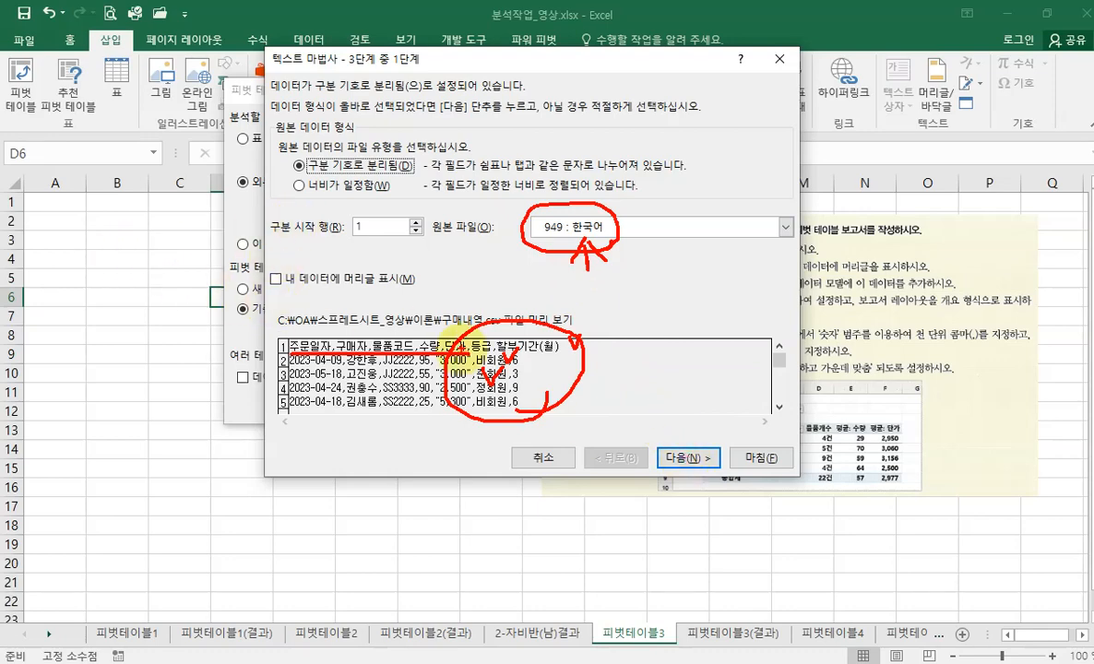
{"action": "key", "text": "Escape"}
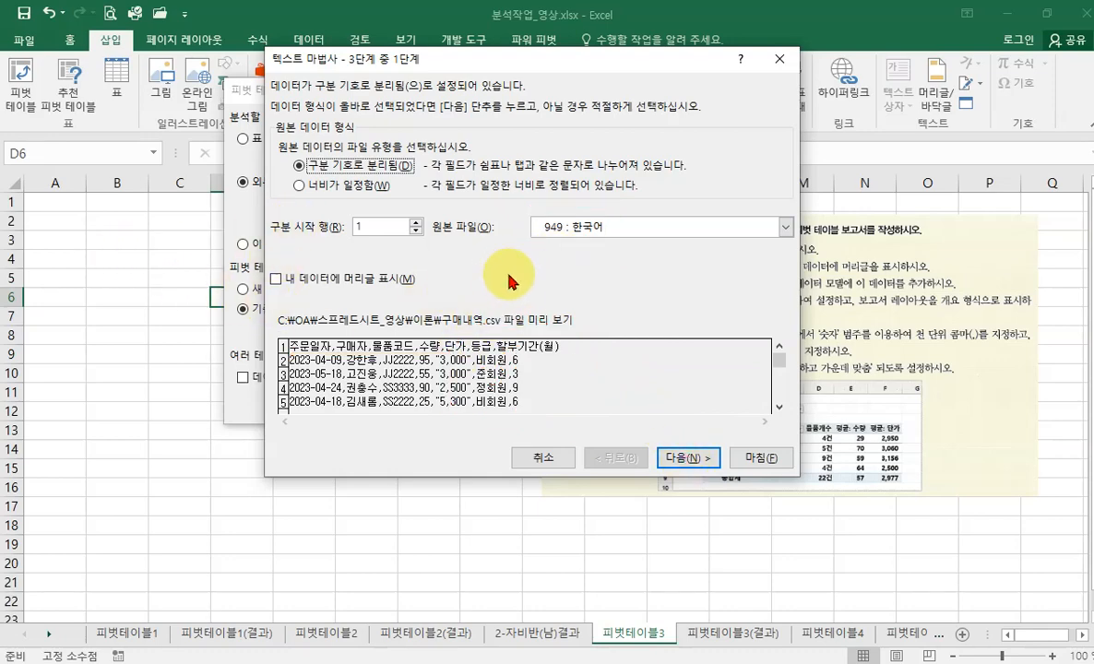
Preview the CSV text with the file origin 932 : 일본어(Shift-JIS) and switch back to 949 : 한국어
{"action": "left_click", "coordinate": [641, 229]}
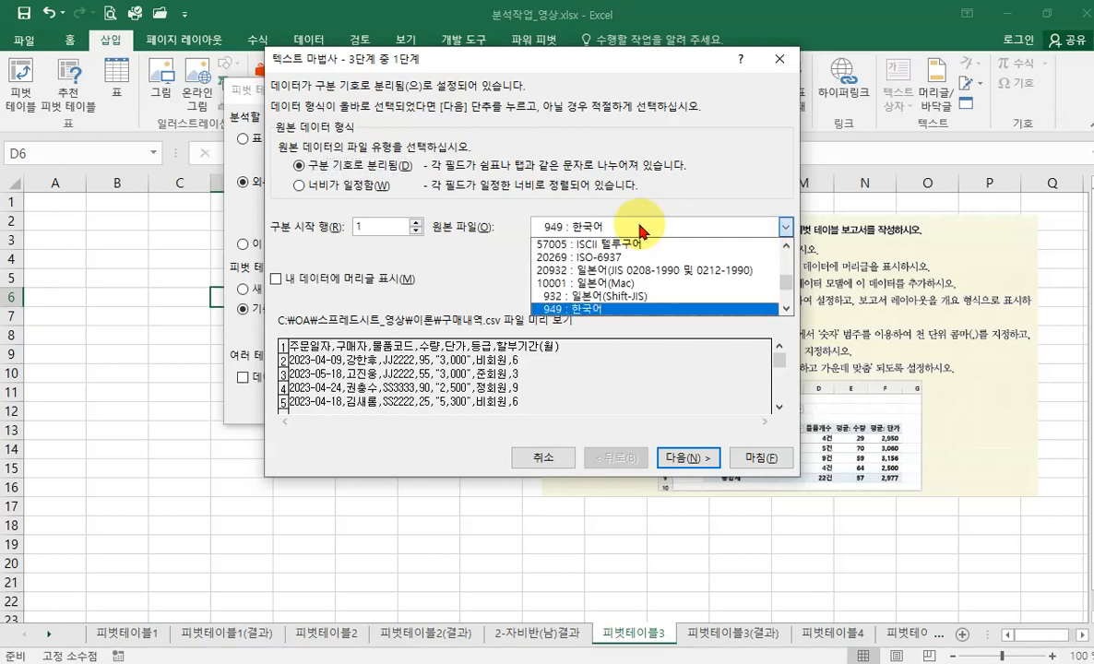
{"action": "left_click", "coordinate": [592, 296]}
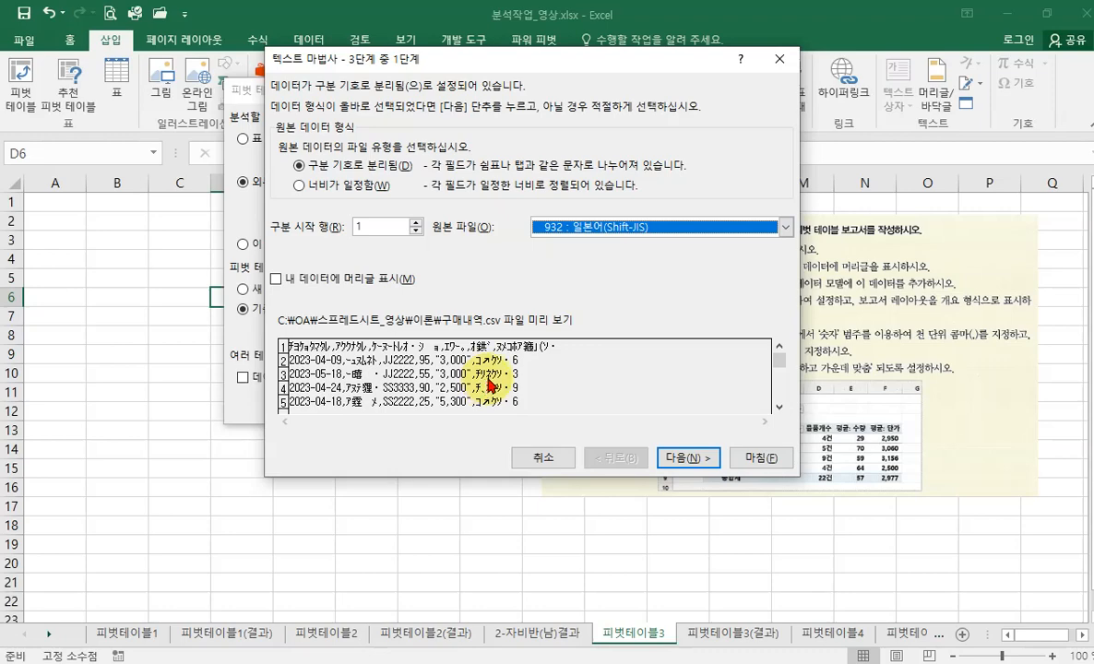
{"action": "left_click", "coordinate": [785, 226]}
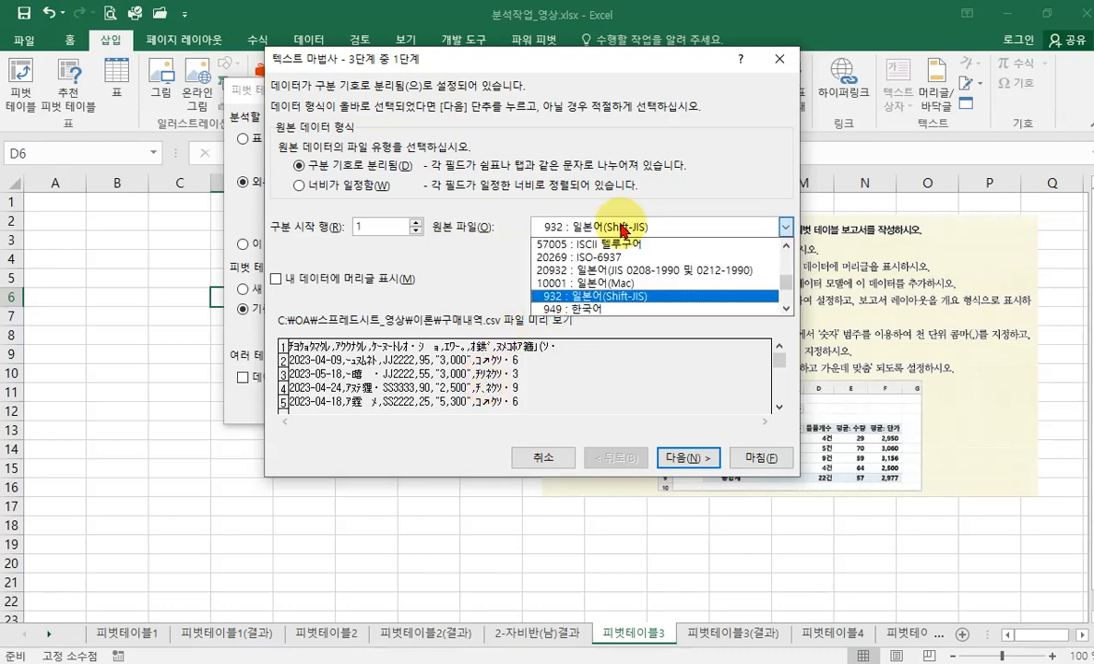
{"action": "left_click", "coordinate": [595, 312]}
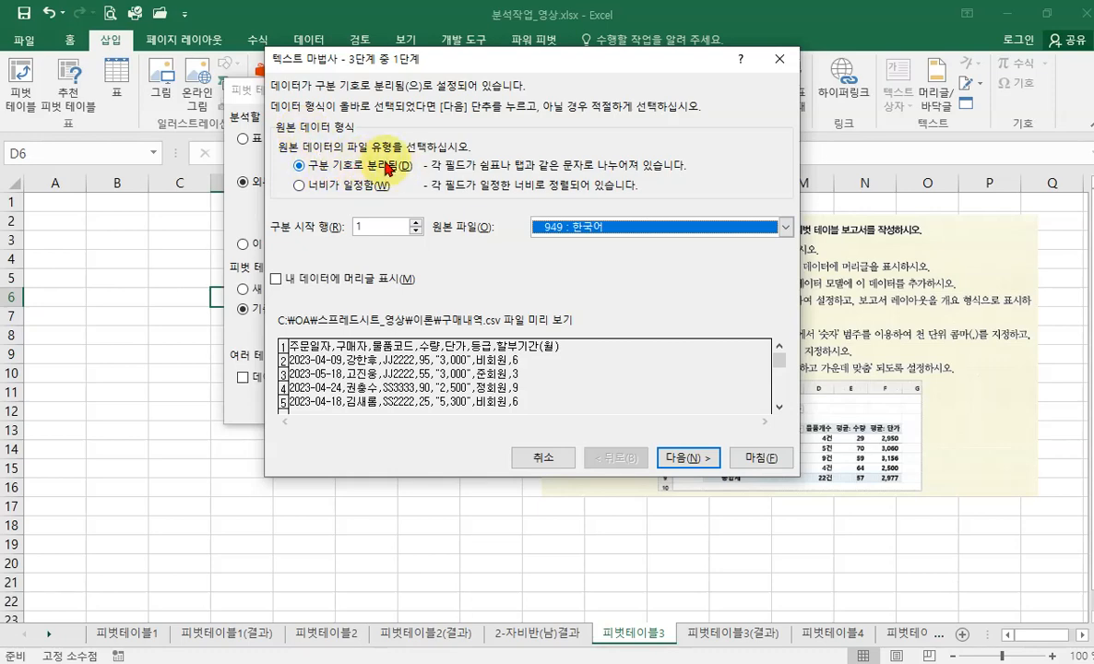
Set the CSV's file type to delimited (구분 기호로 분리됨) and mark the data as having headers
{"action": "left_click", "coordinate": [340, 168]}
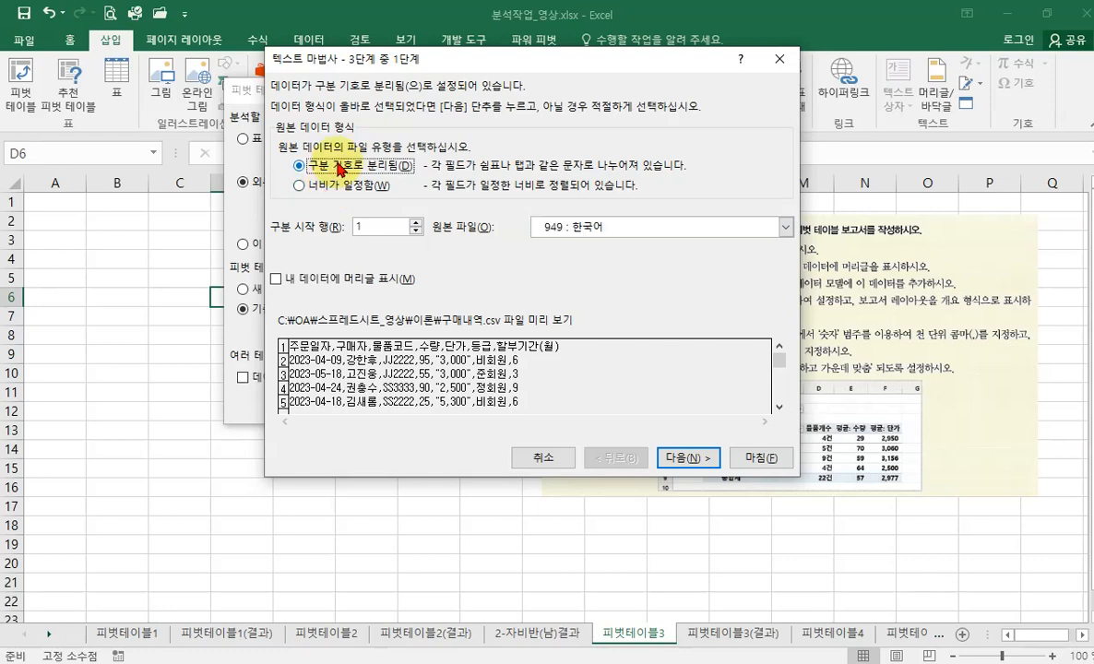
{"action": "left_click", "coordinate": [275, 280]}
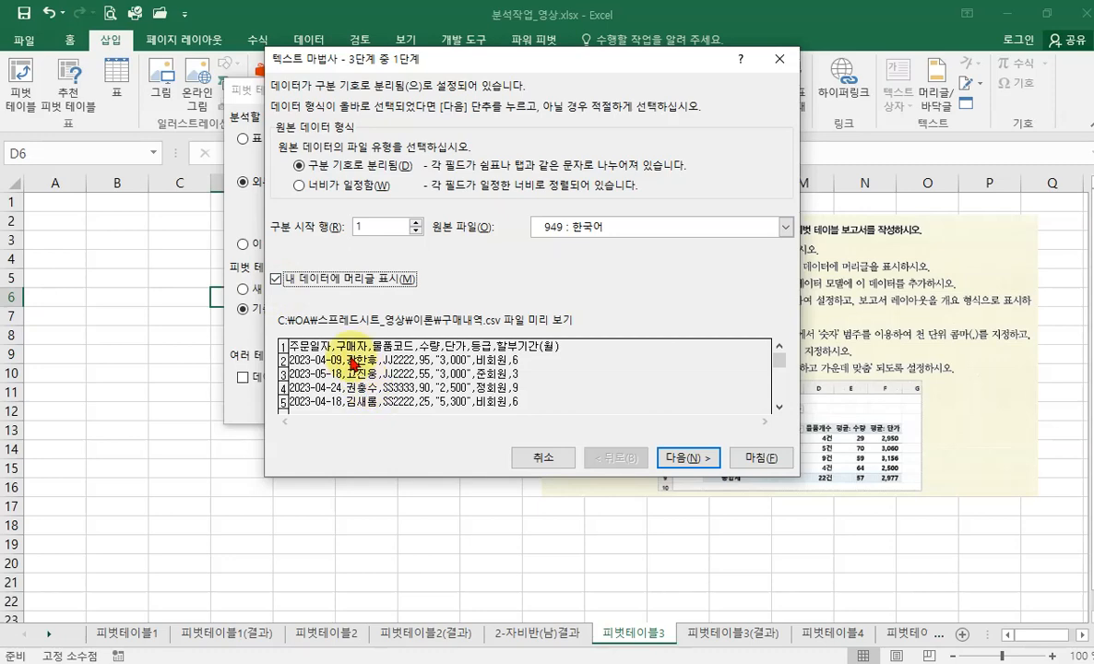
{"action": "mouse_move", "coordinate": [285, 335]}
{"action": "left_mouse_down"}
{"action": "mouse_move", "coordinate": [565, 352]}
{"action": "mouse_move", "coordinate": [574, 337]}
{"action": "left_mouse_up"}
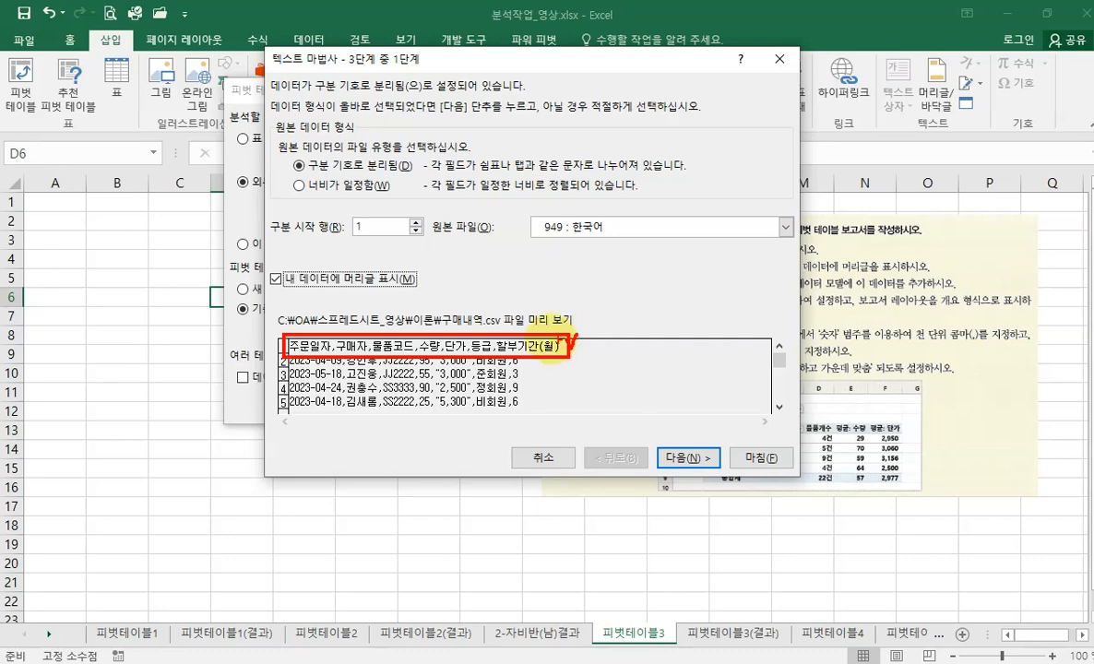
{"action": "left_click_drag", "start_coordinate": [304, 280], "coordinate": [318, 263]}
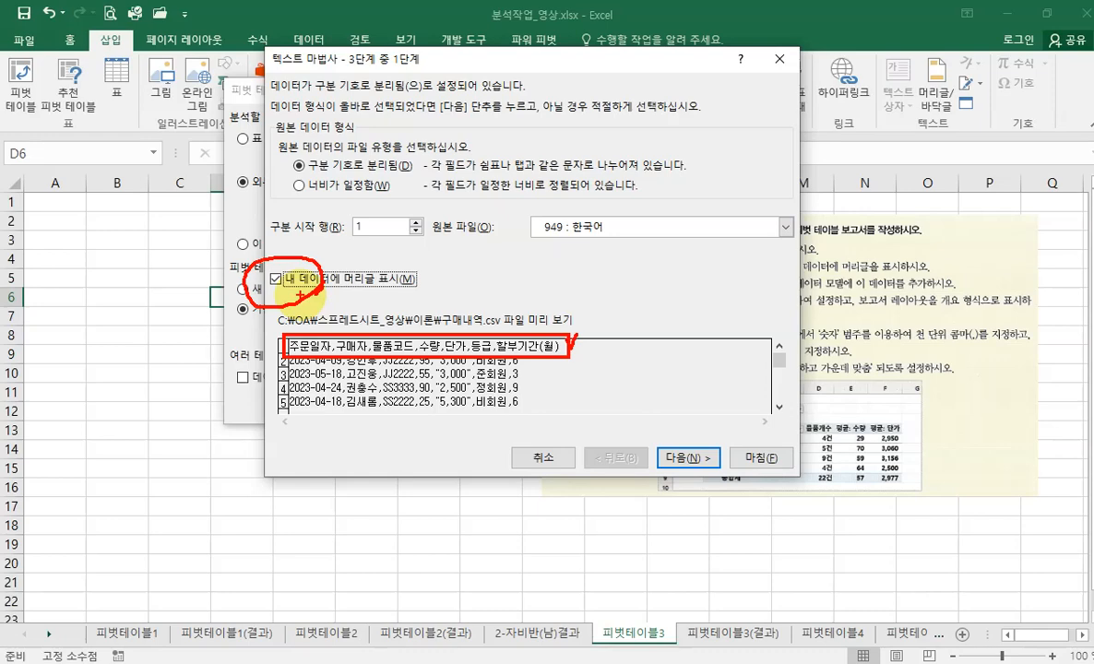
Advance to the delimiter settings and replace the tab delimiter with comma (쉼표)
{"action": "left_click", "coordinate": [679, 458]}
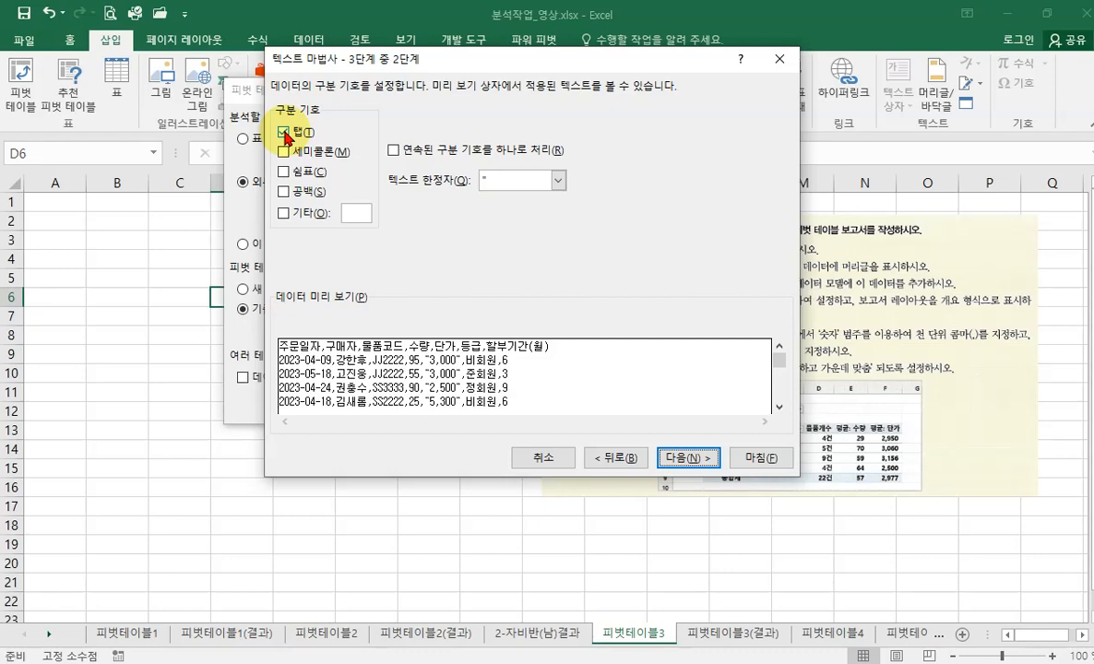
{"action": "left_click", "coordinate": [287, 136]}
{"action": "left_click", "coordinate": [290, 178]}
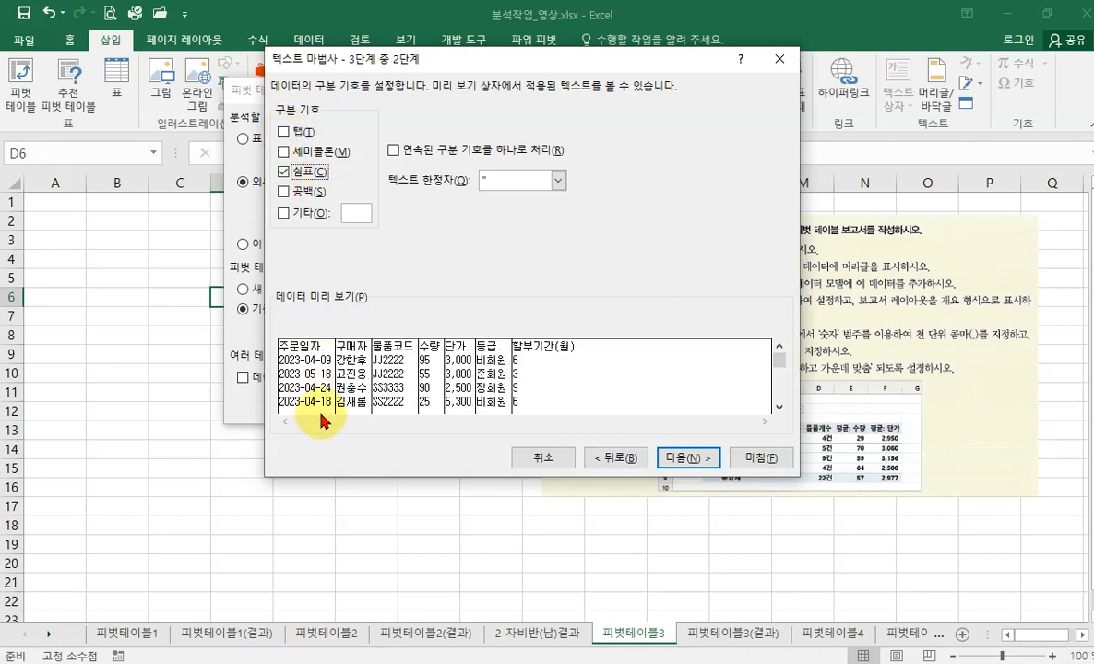
{"action": "mouse_move", "coordinate": [311, 415]}
{"action": "left_mouse_down"}
{"action": "mouse_move", "coordinate": [298, 415]}
{"action": "mouse_move", "coordinate": [321, 402]}
{"action": "mouse_move", "coordinate": [312, 408]}
{"action": "left_mouse_up"}
{"action": "mouse_move", "coordinate": [356, 397]}
{"action": "left_mouse_down"}
{"action": "mouse_move", "coordinate": [366, 370]}
{"action": "mouse_move", "coordinate": [373, 397]}
{"action": "mouse_move", "coordinate": [445, 383]}
{"action": "left_mouse_up"}
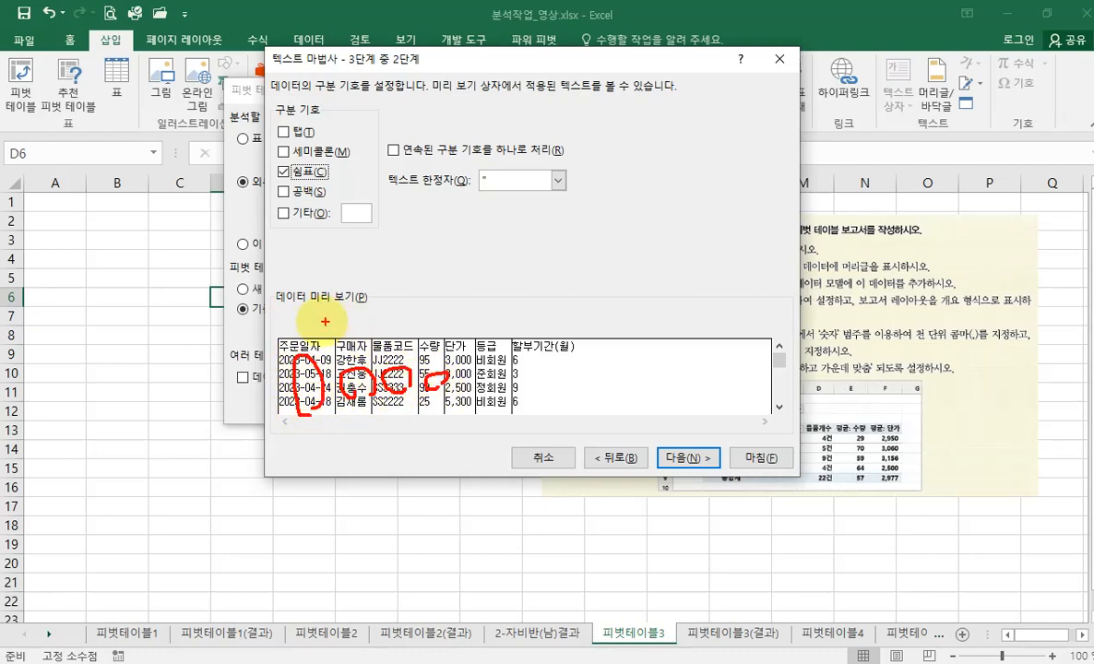
{"action": "left_click_drag", "start_coordinate": [306, 311], "coordinate": [306, 345]}
{"action": "left_click_drag", "start_coordinate": [305, 314], "coordinate": [296, 350]}
{"action": "mouse_move", "coordinate": [366, 312]}
{"action": "left_mouse_down"}
{"action": "mouse_move", "coordinate": [370, 335]}
{"action": "mouse_move", "coordinate": [430, 310]}
{"action": "mouse_move", "coordinate": [430, 329]}
{"action": "mouse_move", "coordinate": [453, 324]}
{"action": "left_mouse_up"}
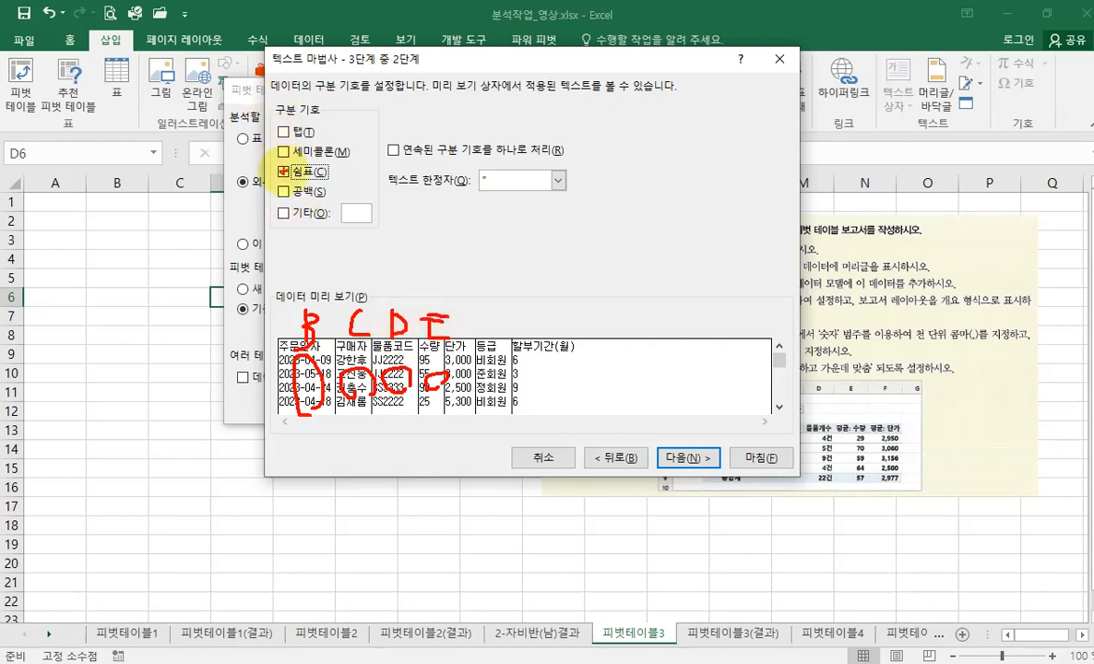
{"action": "key", "text": "Escape"}
Preview the data without the comma (쉼표) delimiter, reapply it, and continue to the column data format settings
{"action": "left_click", "coordinate": [285, 173]}
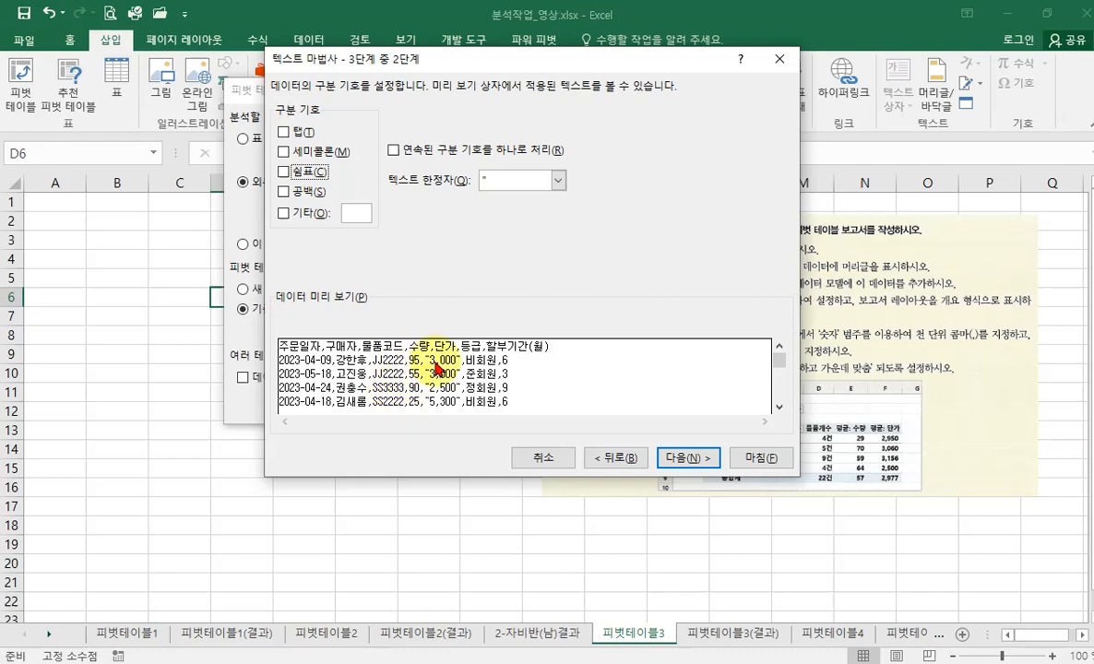
{"action": "left_click", "coordinate": [285, 170]}
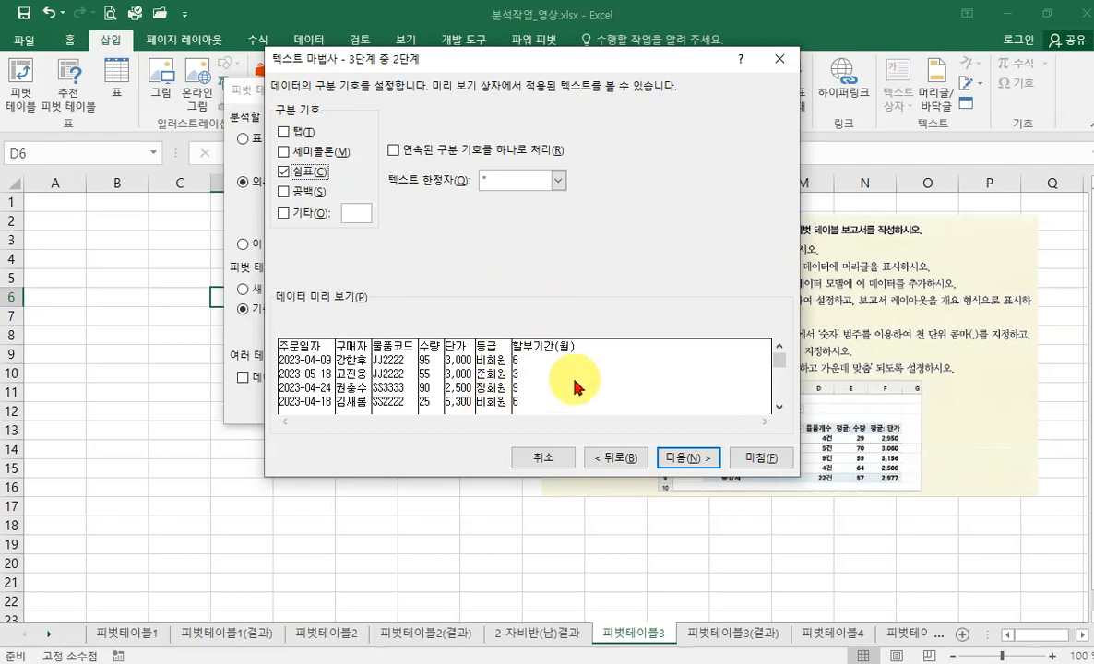
{"action": "left_click", "coordinate": [682, 459]}
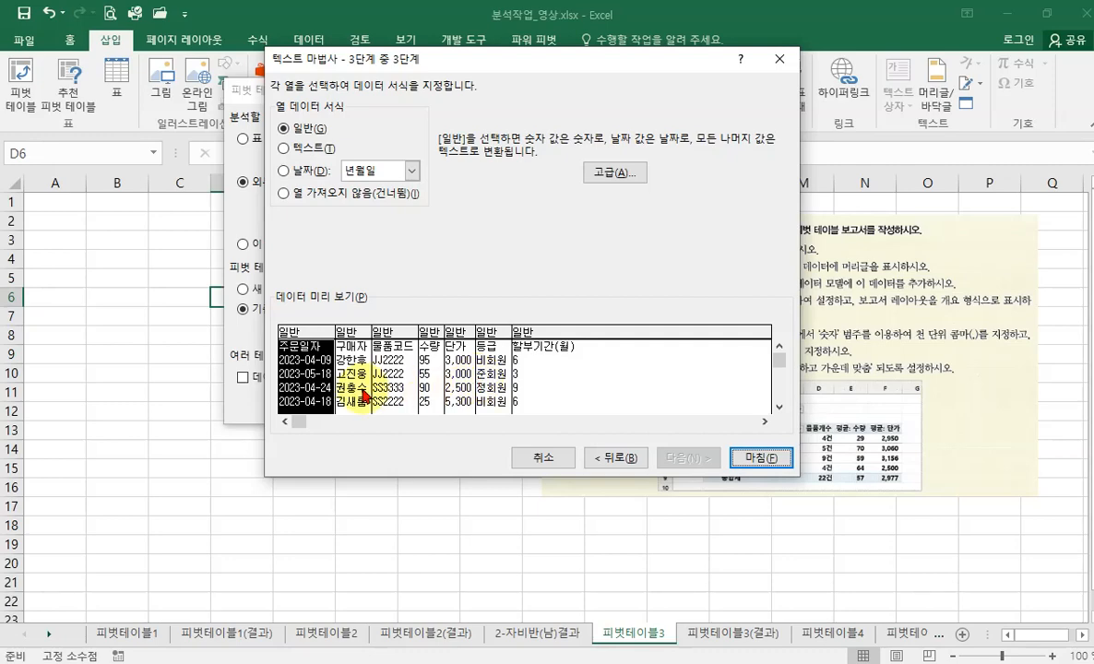
Set the 구매자 column to be skipped (열 가져오지 않음) in the text import
{"action": "left_click", "coordinate": [395, 369]}
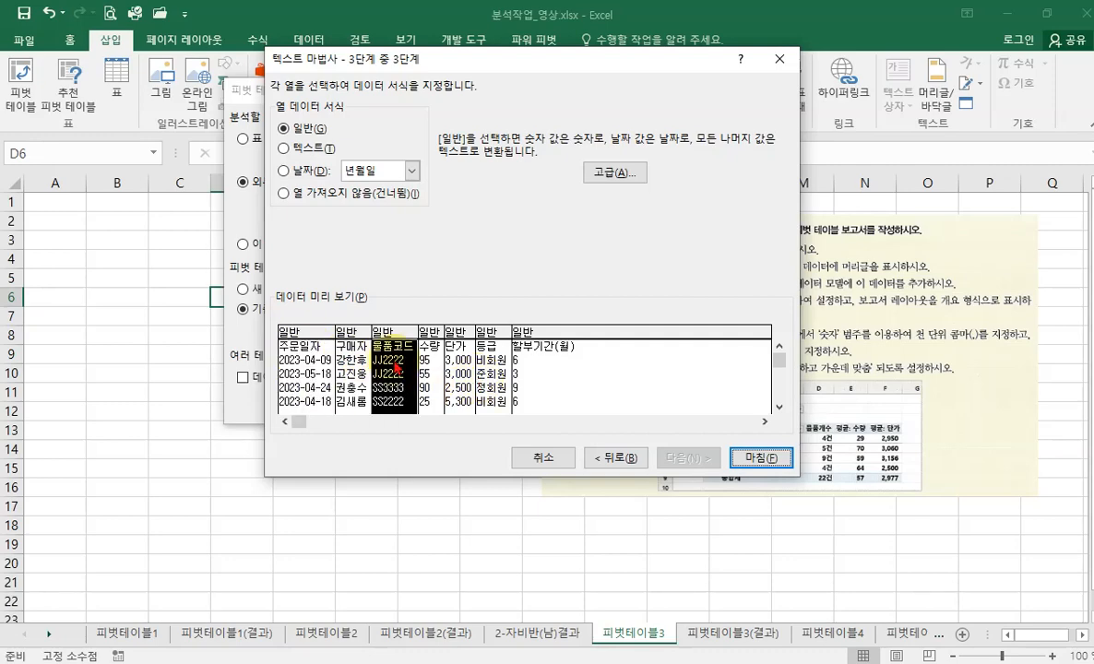
{"action": "left_click", "coordinate": [428, 369]}
{"action": "left_click", "coordinate": [465, 372]}
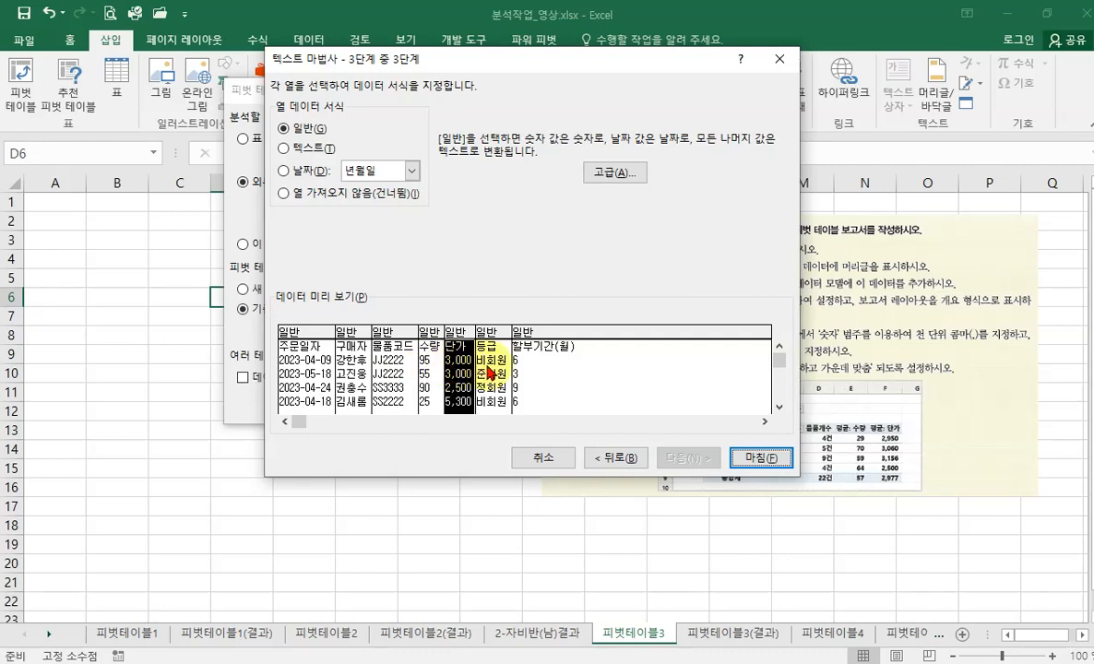
{"action": "left_click", "coordinate": [489, 373]}
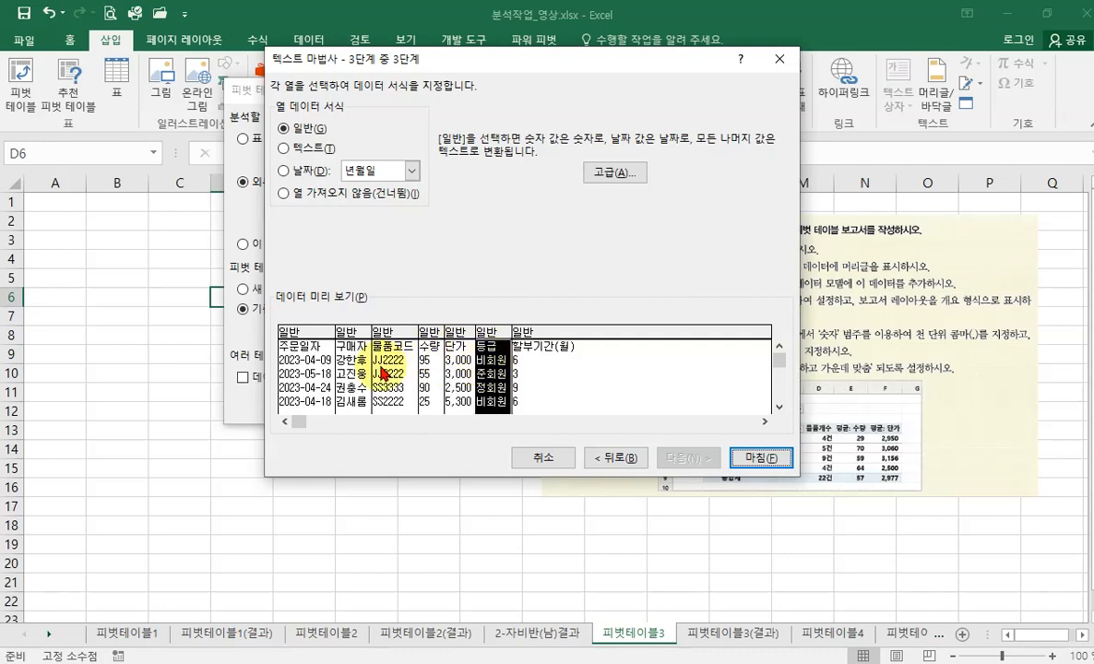
{"action": "left_click", "coordinate": [312, 377]}
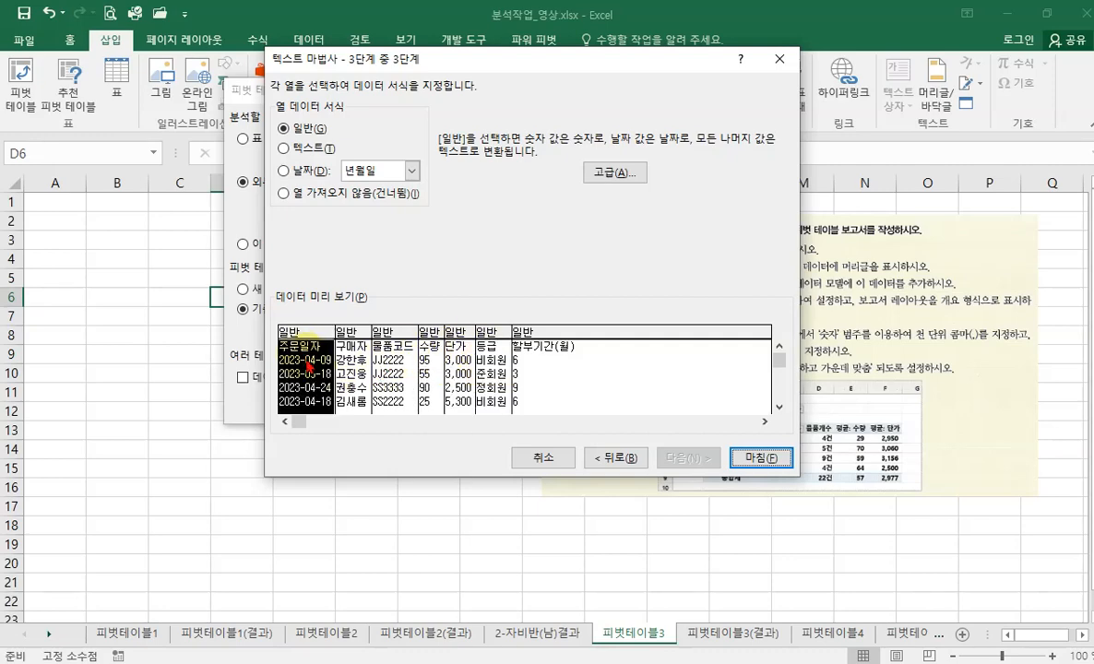
{"action": "left_click", "coordinate": [358, 373]}
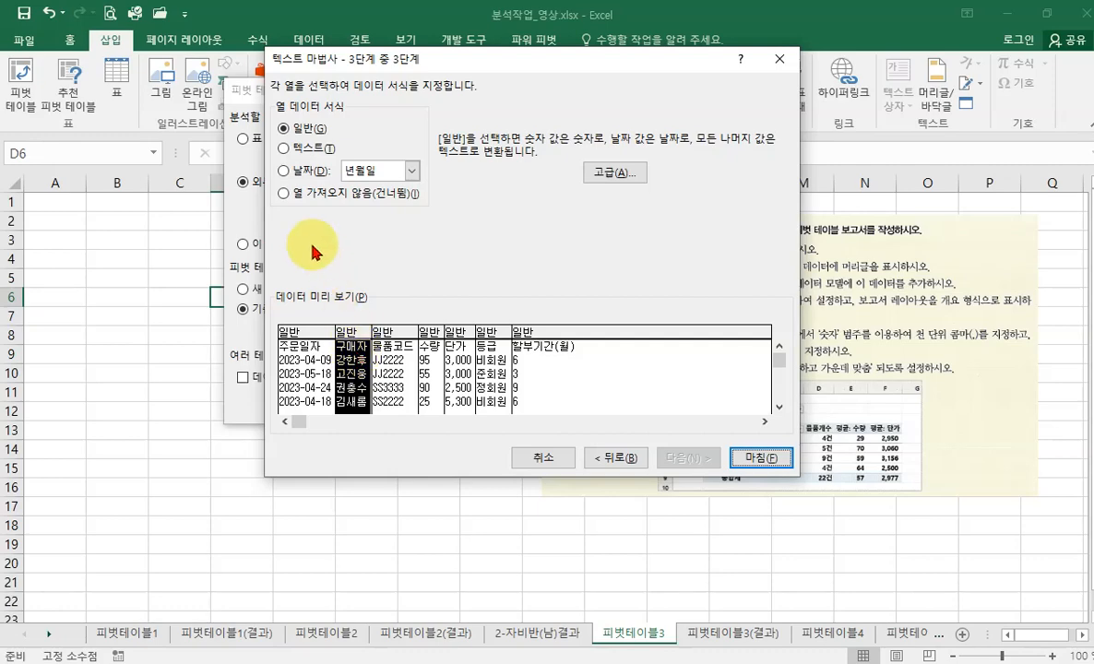
{"action": "left_click", "coordinate": [292, 196]}
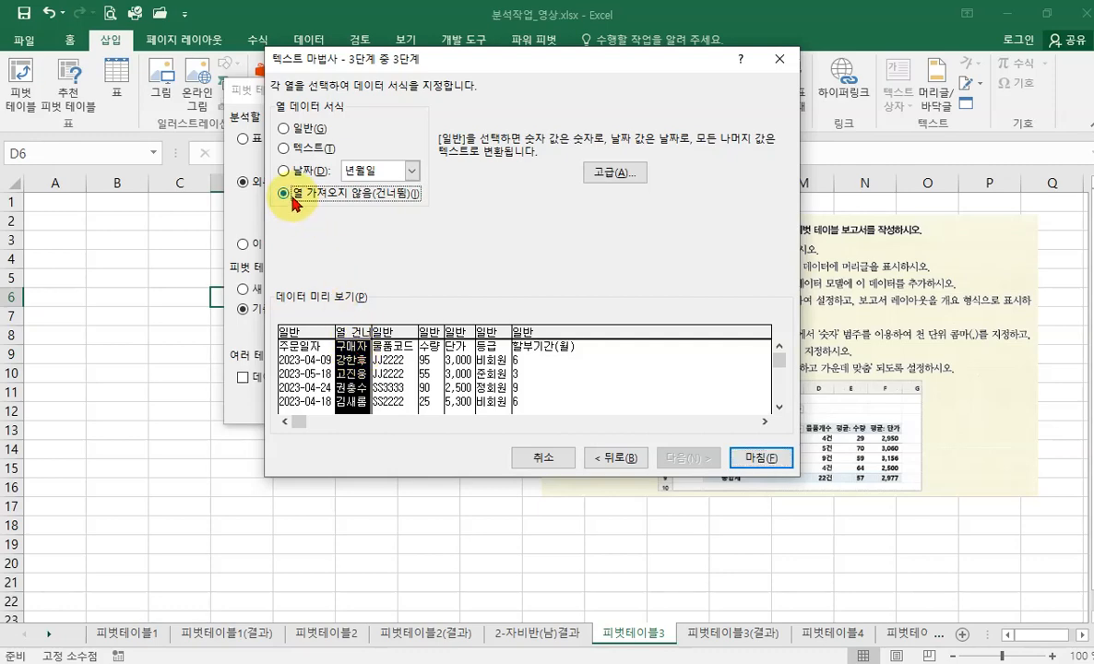
Set the 할부기간(월) column to be skipped as well and finish the text import wizard
{"action": "left_click", "coordinate": [392, 365]}
{"action": "left_click", "coordinate": [431, 360]}
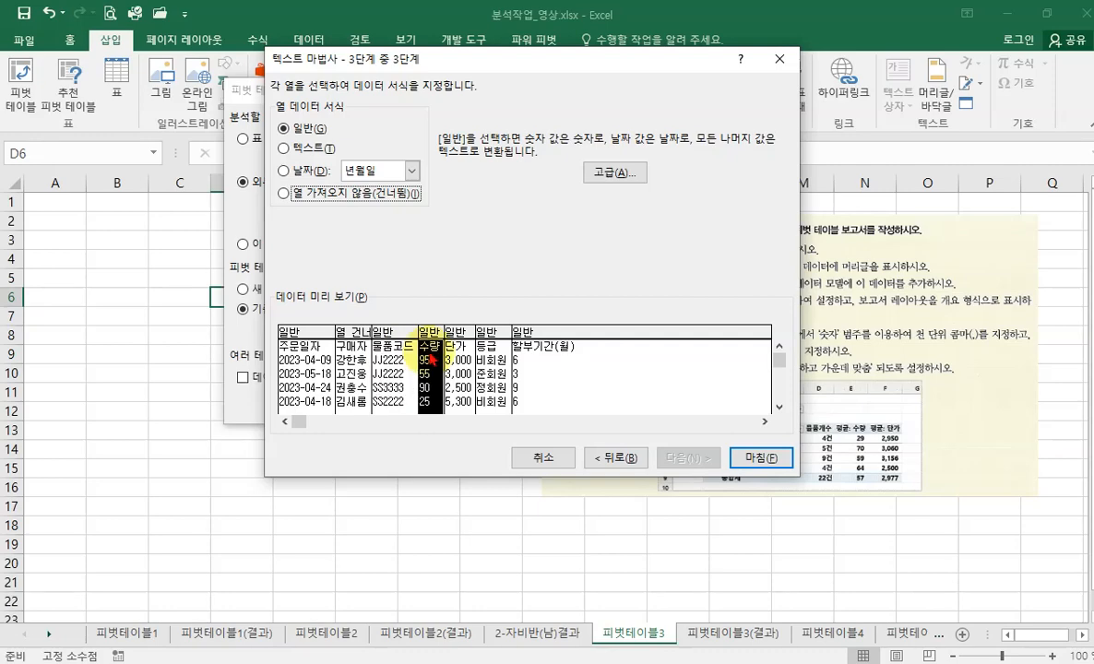
{"action": "left_click", "coordinate": [459, 362]}
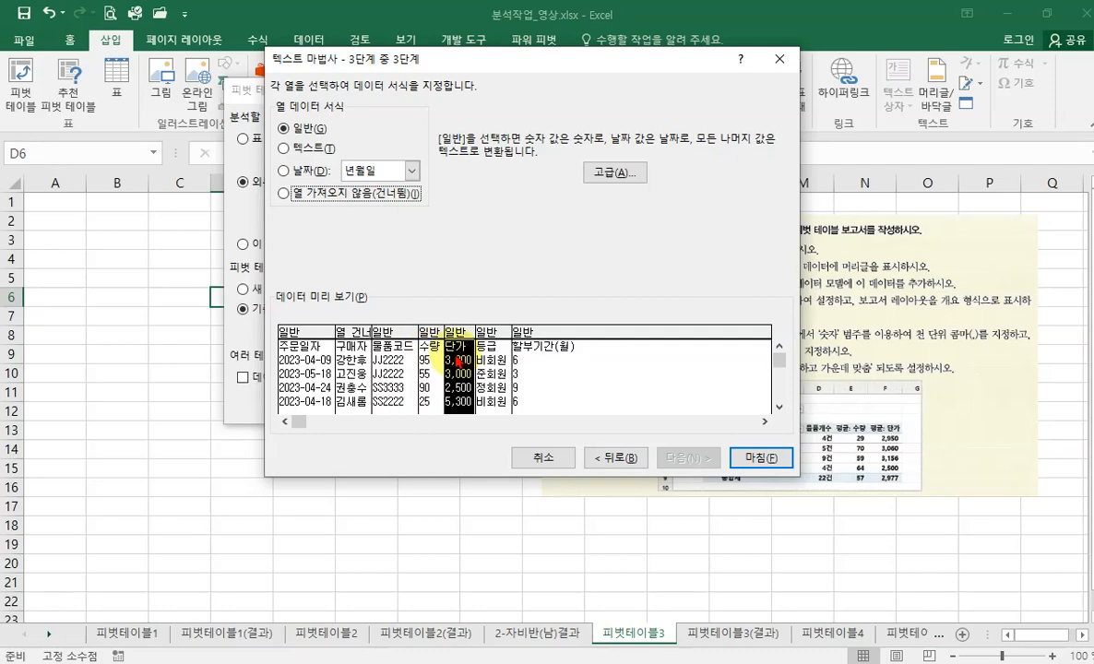
{"action": "left_click", "coordinate": [492, 365]}
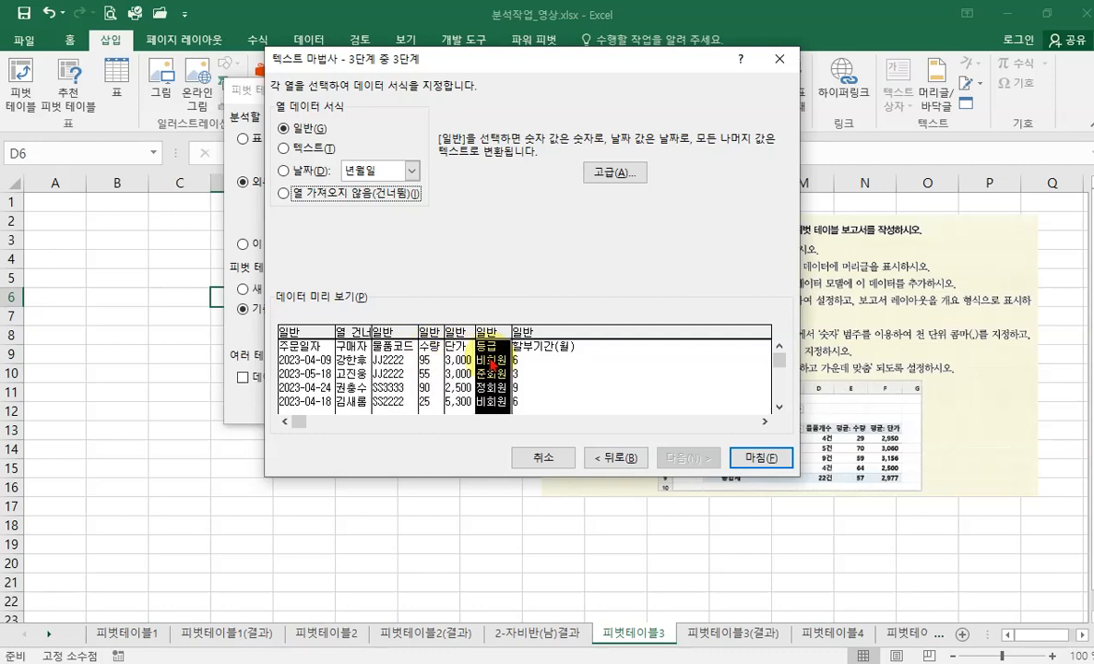
{"action": "left_click", "coordinate": [546, 366]}
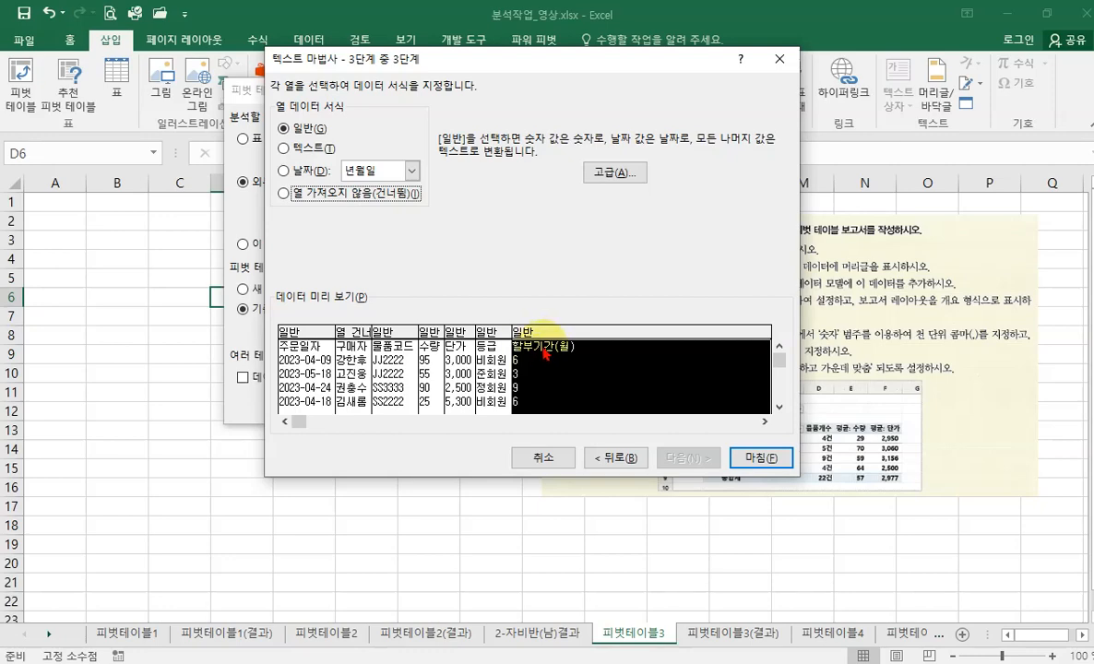
{"action": "left_click", "coordinate": [287, 196]}
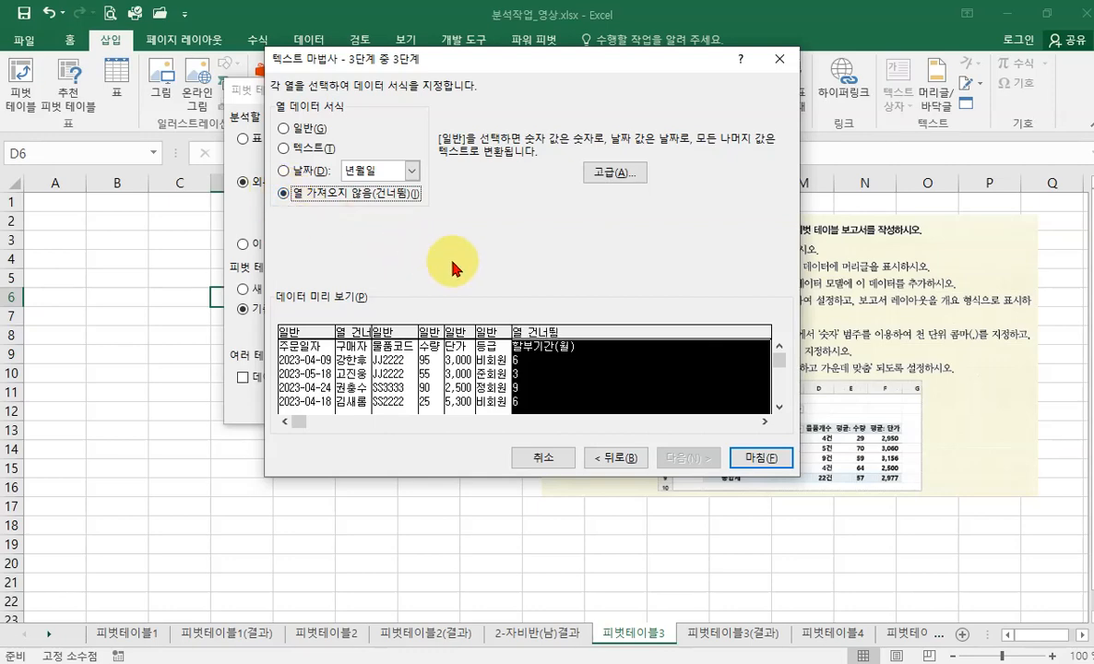
{"action": "left_click", "coordinate": [745, 463]}
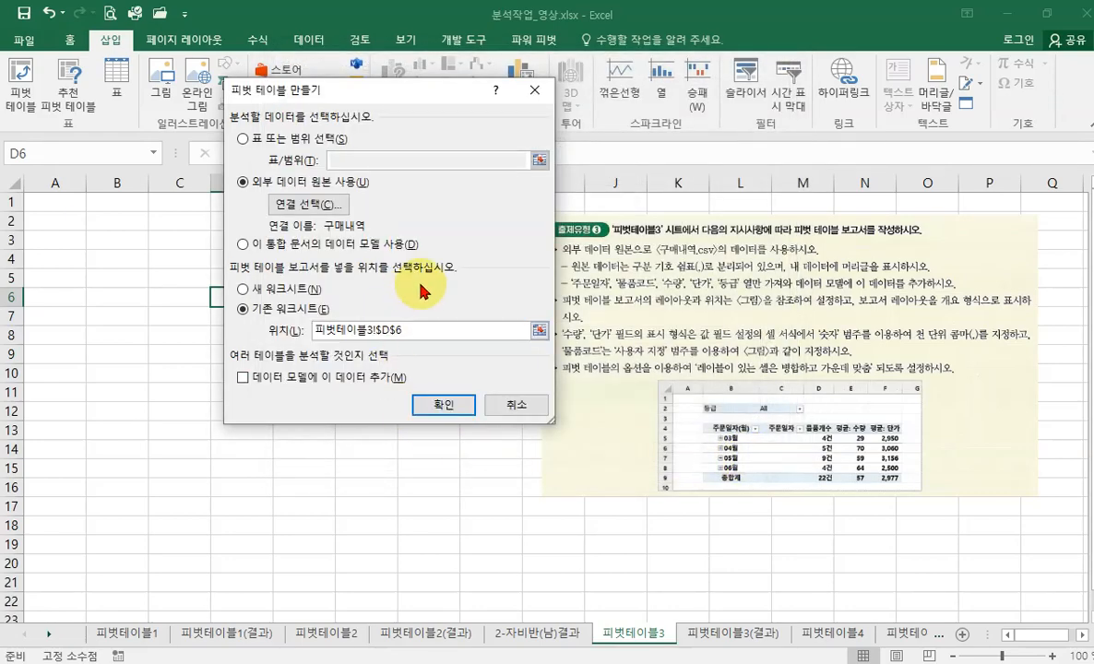
Enable adding the data to the data model and select the existing-worksheet location reference for replacement
{"action": "left_click", "coordinate": [243, 378]}
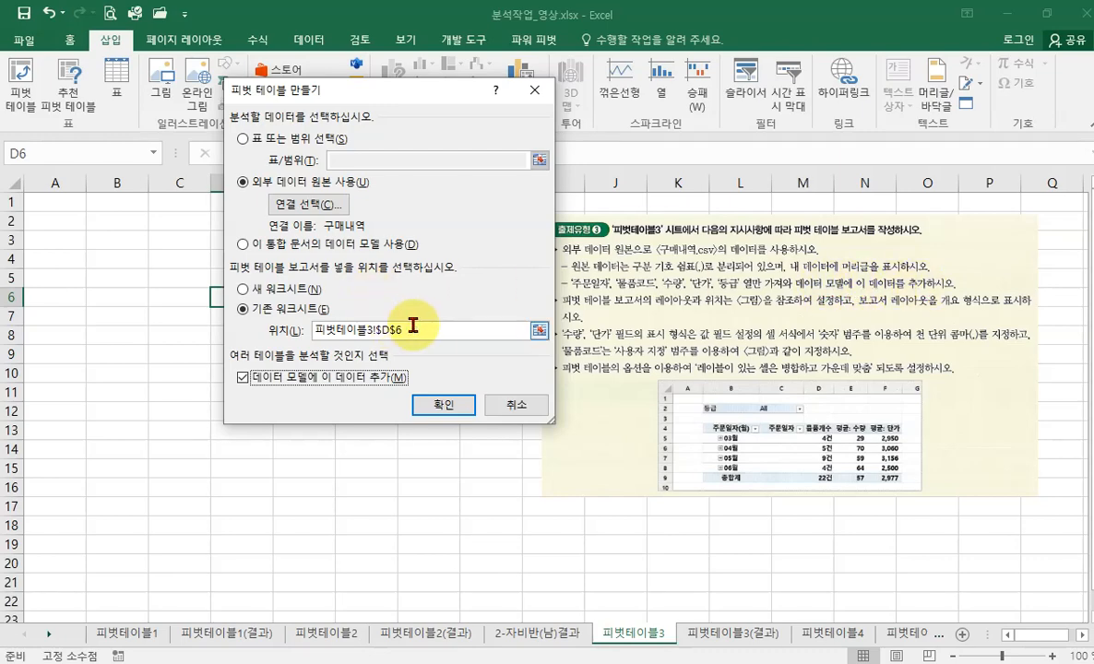
{"action": "left_click_drag", "start_coordinate": [415, 329], "coordinate": [290, 332]}
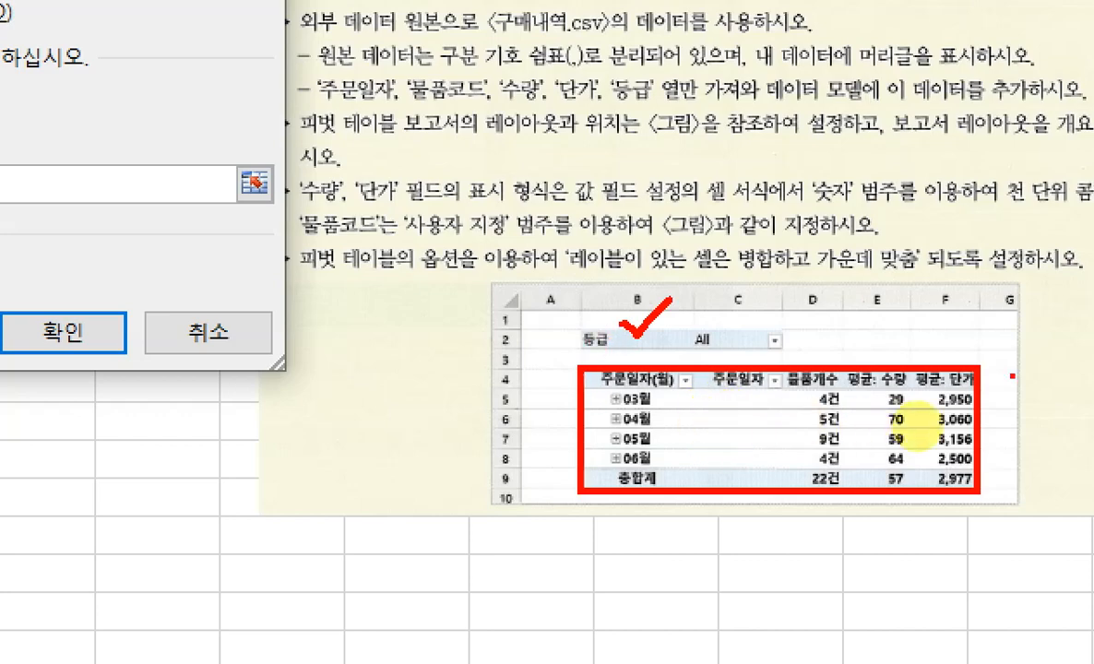
{"action": "mouse_move", "coordinate": [580, 380]}
{"action": "left_mouse_down"}
{"action": "mouse_move", "coordinate": [536, 373]}
{"action": "mouse_move", "coordinate": [573, 334]}
{"action": "mouse_move", "coordinate": [601, 356]}
{"action": "mouse_move", "coordinate": [634, 346]}
{"action": "mouse_move", "coordinate": [607, 339]}
{"action": "mouse_move", "coordinate": [639, 307]}
{"action": "mouse_move", "coordinate": [654, 359]}
{"action": "mouse_move", "coordinate": [675, 358]}
{"action": "left_mouse_up"}
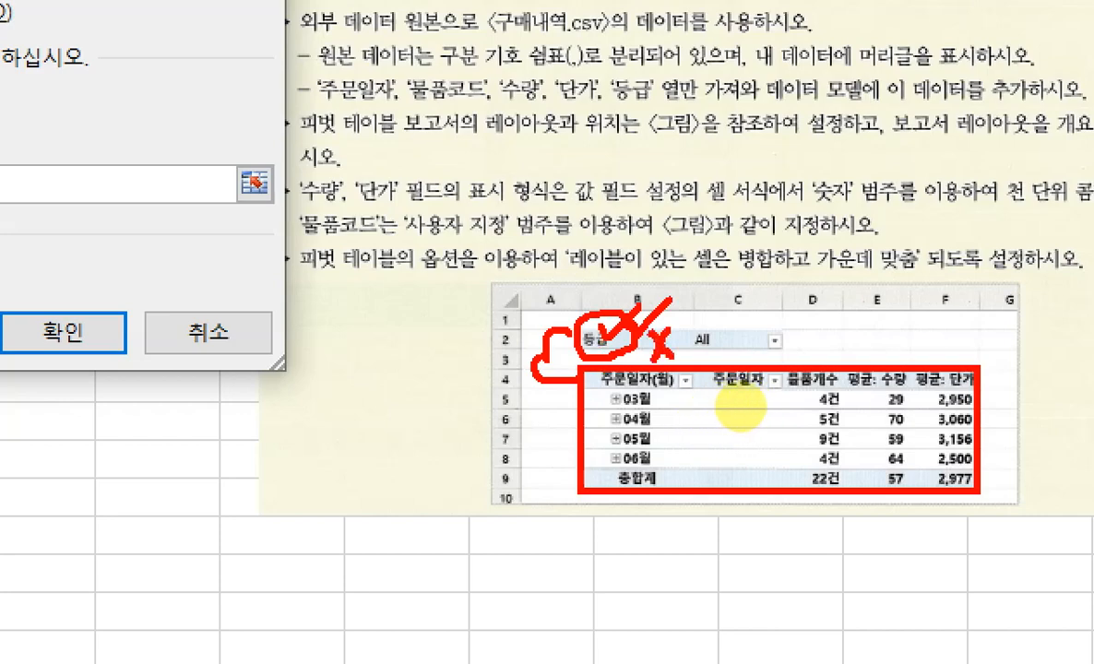
{"action": "left_click_drag", "start_coordinate": [709, 318], "coordinate": [752, 297]}
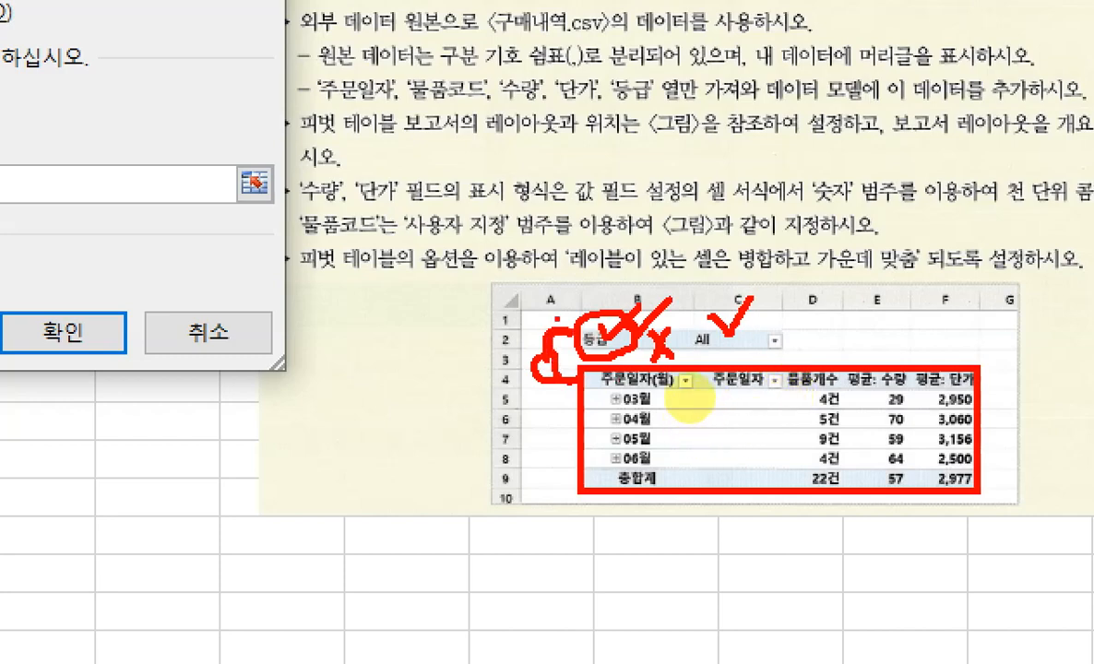
{"action": "mouse_move", "coordinate": [601, 380]}
{"action": "left_mouse_down"}
{"action": "mouse_move", "coordinate": [666, 386]}
{"action": "mouse_move", "coordinate": [674, 372]}
{"action": "mouse_move", "coordinate": [698, 373]}
{"action": "mouse_move", "coordinate": [748, 429]}
{"action": "left_mouse_up"}
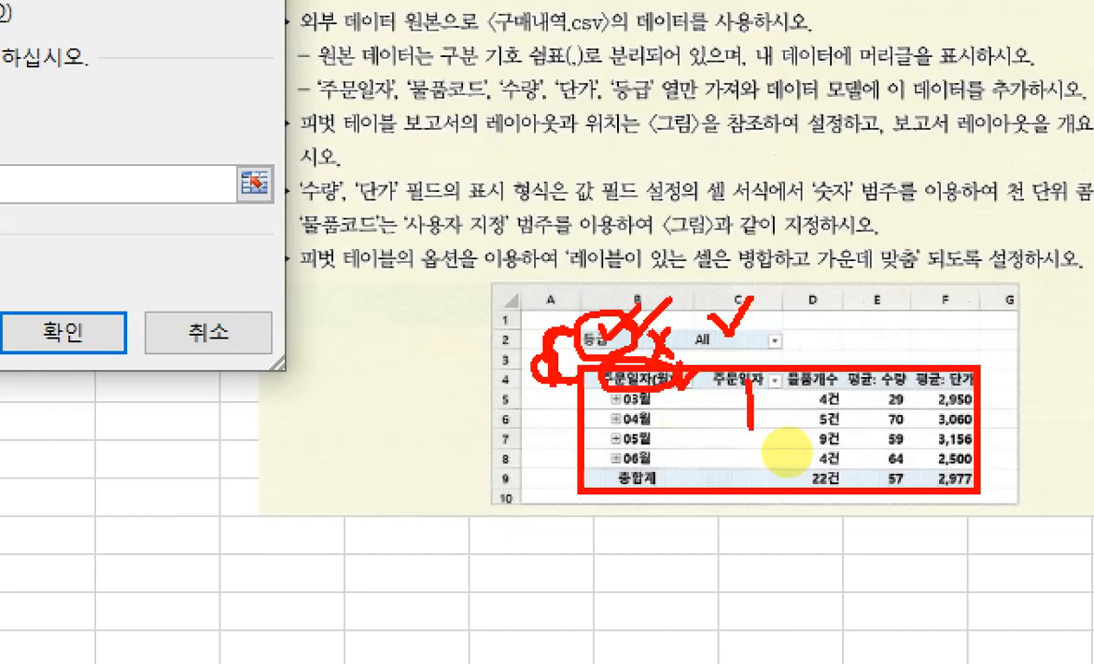
{"action": "mouse_move", "coordinate": [748, 379]}
{"action": "left_mouse_down"}
{"action": "mouse_move", "coordinate": [750, 430]}
{"action": "mouse_move", "coordinate": [786, 395]}
{"action": "left_mouse_up"}
{"action": "mouse_move", "coordinate": [780, 413]}
{"action": "left_mouse_down"}
{"action": "mouse_move", "coordinate": [803, 422]}
{"action": "mouse_move", "coordinate": [773, 449]}
{"action": "left_mouse_up"}
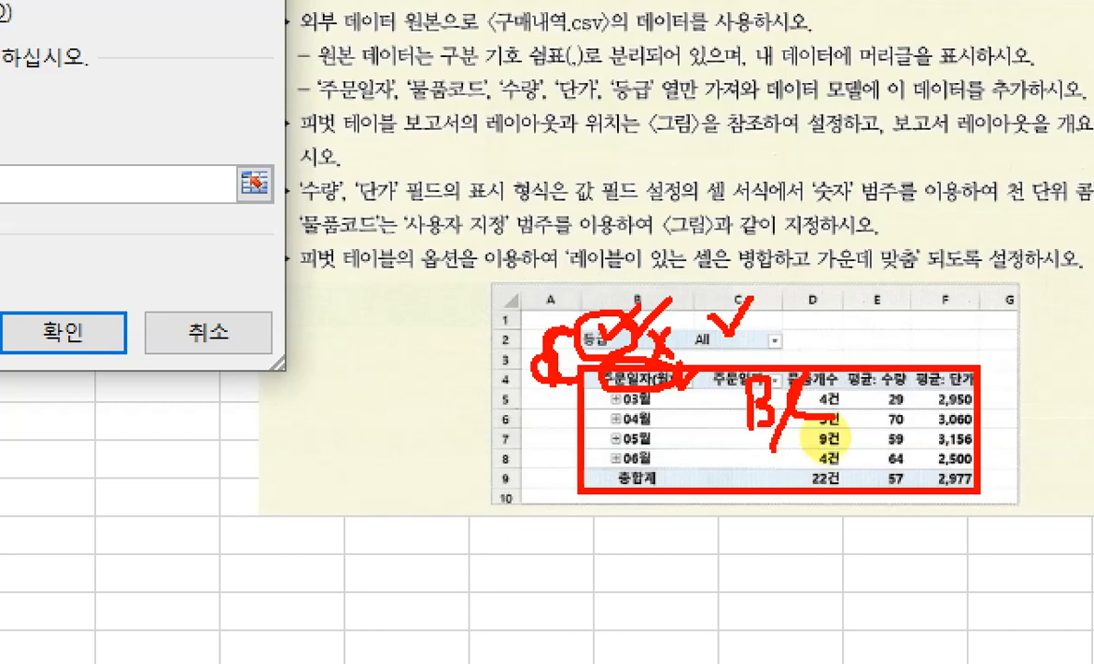
{"action": "left_click_drag", "start_coordinate": [811, 374], "coordinate": [773, 450]}
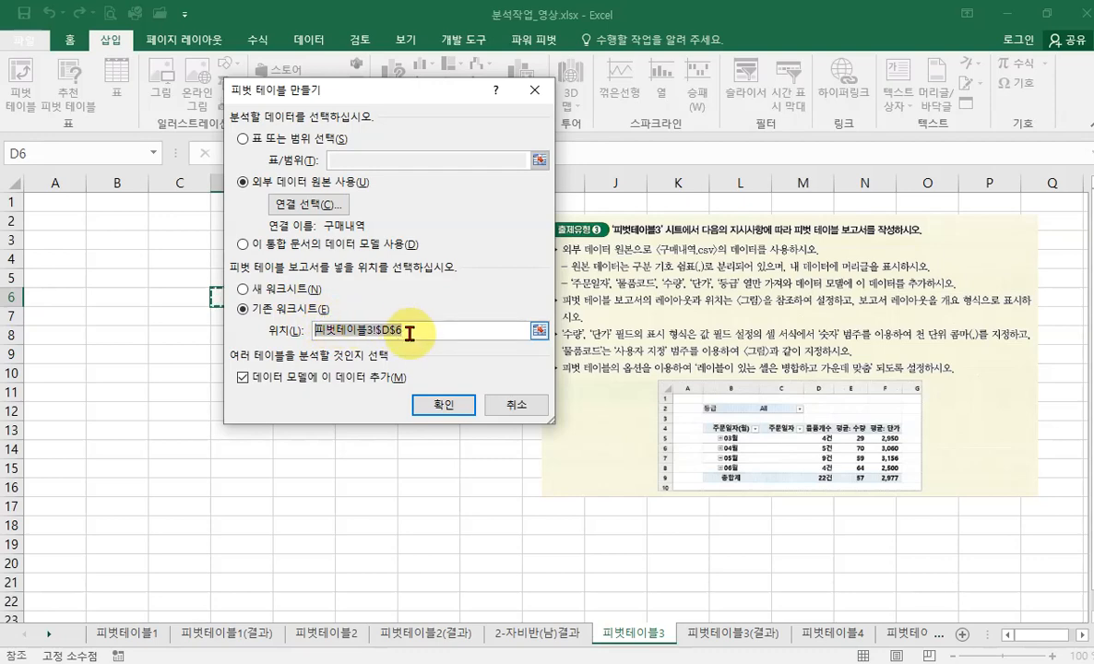
Set the PivotTable location to cell B4 of the 피벗테이블3 sheet and create the PivotTable
{"action": "left_click", "coordinate": [122, 263]}
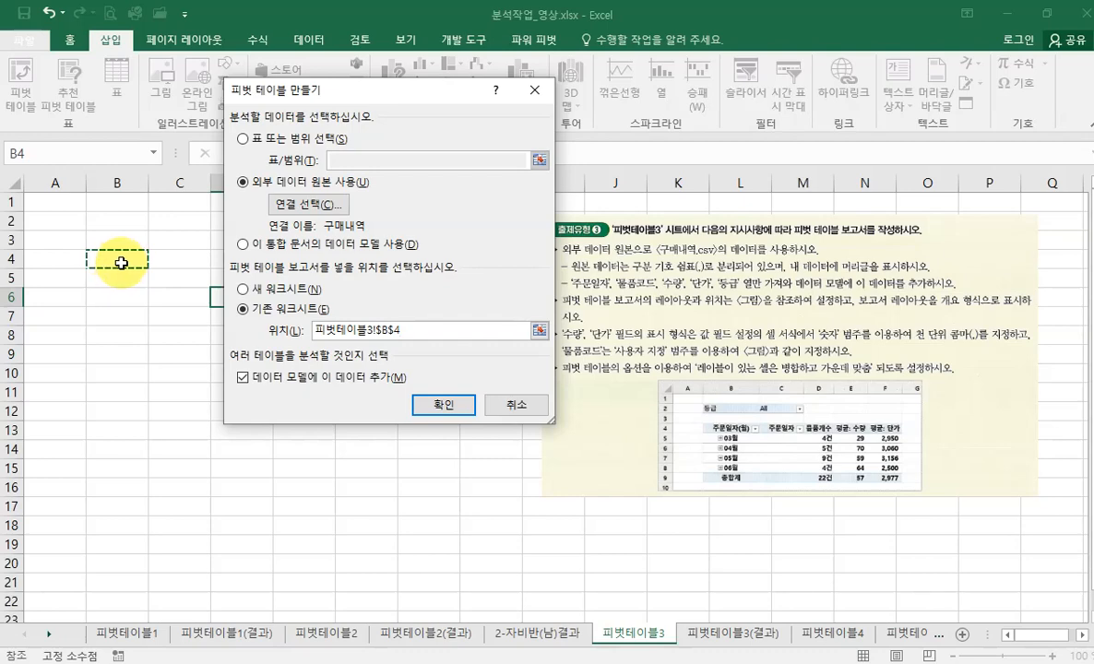
{"action": "left_click", "coordinate": [447, 404]}
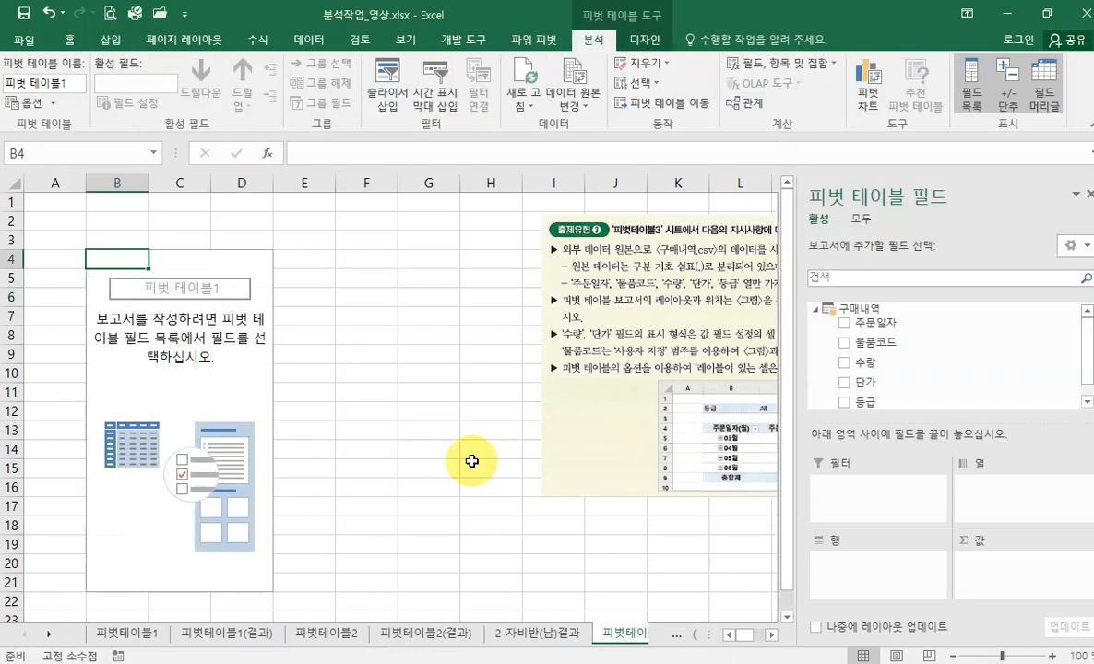
Move the exercise instruction picture closer to the PivotTable and reactivate the PivotTable area
{"action": "left_click_drag", "start_coordinate": [684, 378], "coordinate": [506, 360]}
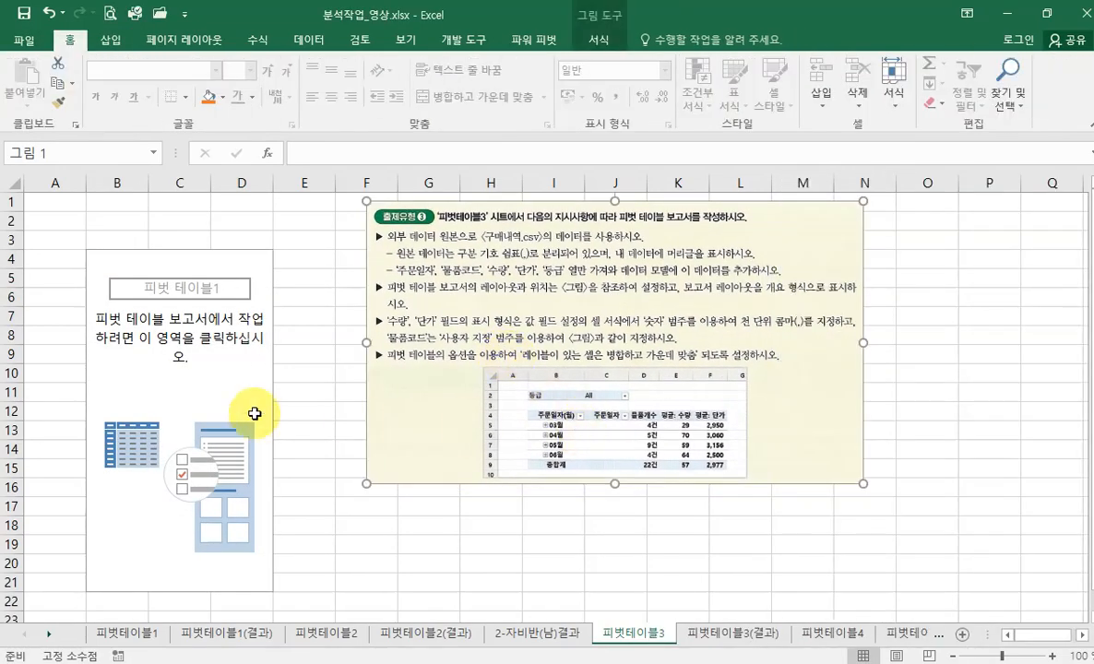
{"action": "left_click", "coordinate": [257, 411]}
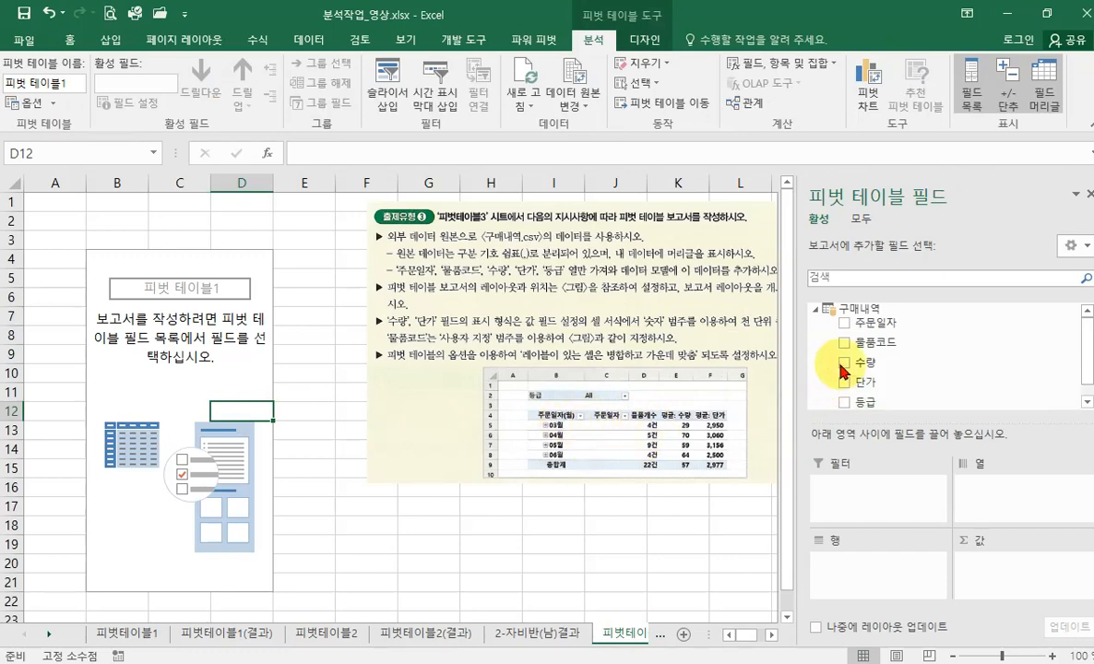
Place the 주문일자 field in the PivotTable's rows (행) and the 등급 field in its filters (필터)
{"action": "left_click_drag", "start_coordinate": [860, 322], "coordinate": [893, 574]}
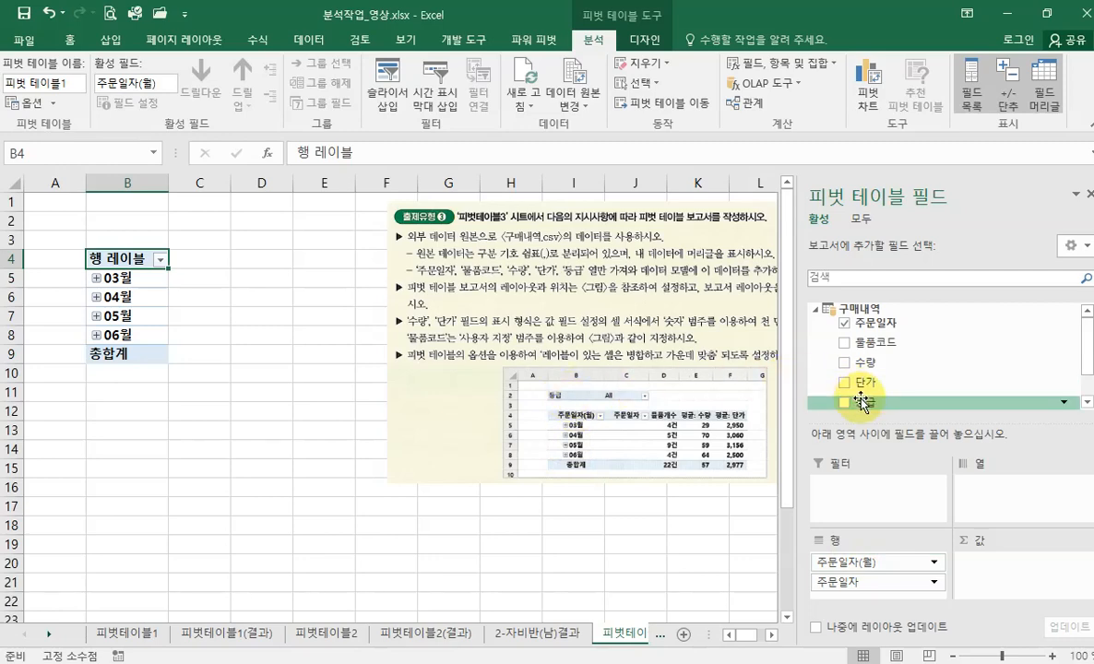
{"action": "left_click_drag", "start_coordinate": [860, 400], "coordinate": [858, 495]}
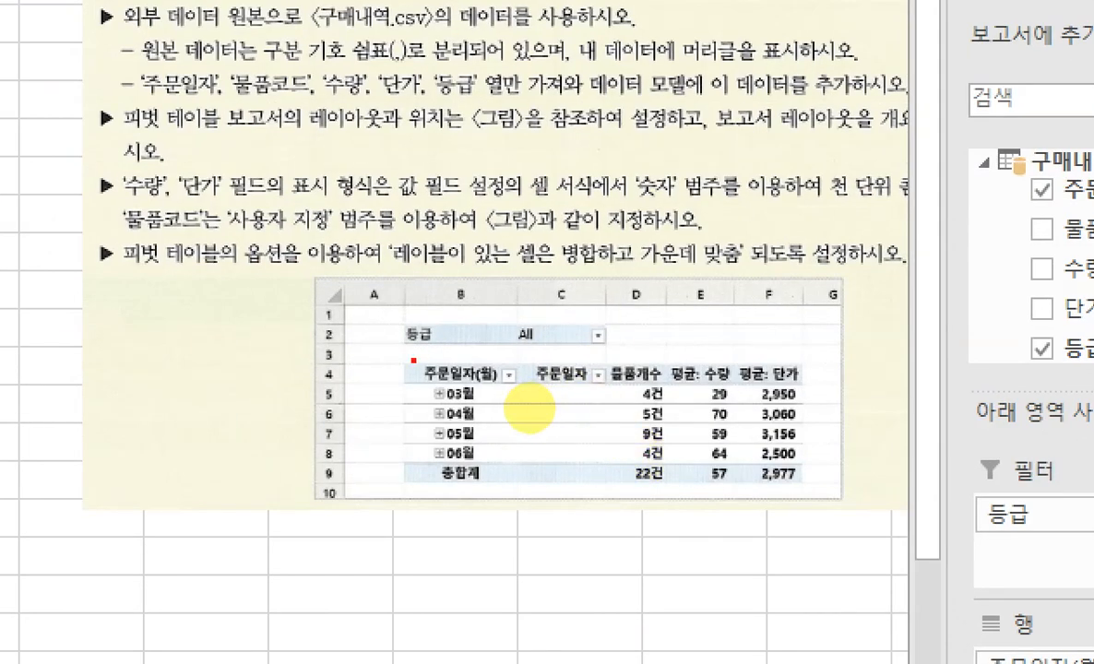
{"action": "left_click_drag", "start_coordinate": [411, 360], "coordinate": [512, 395]}
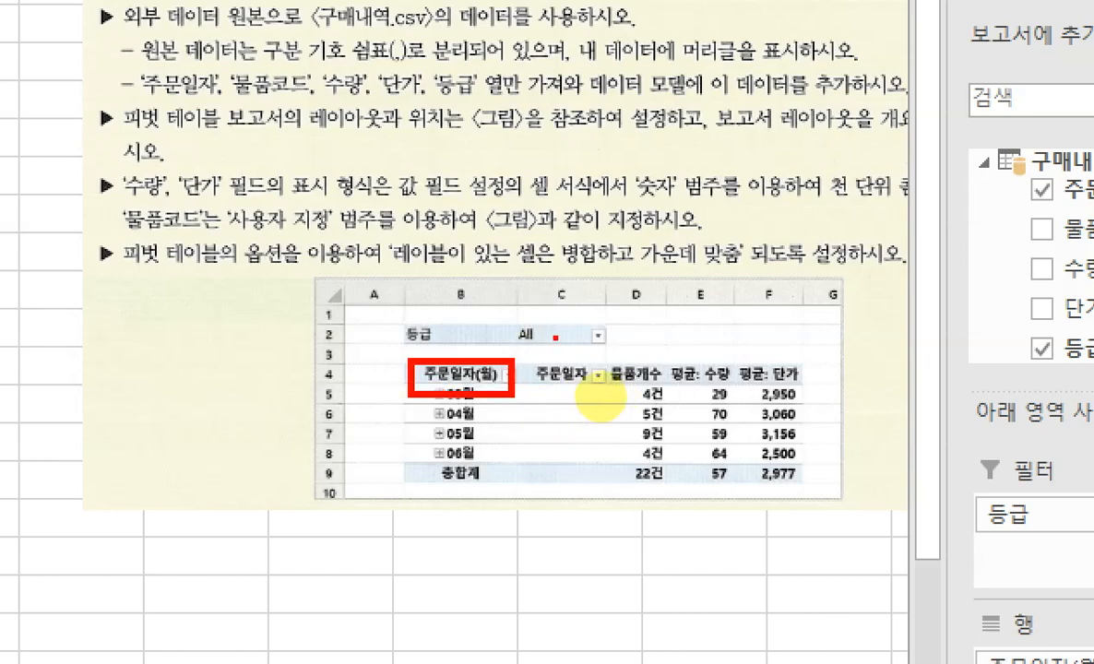
{"action": "mouse_move", "coordinate": [519, 333]}
{"action": "left_mouse_down"}
{"action": "mouse_move", "coordinate": [568, 360]}
{"action": "mouse_move", "coordinate": [626, 362]}
{"action": "left_mouse_up"}
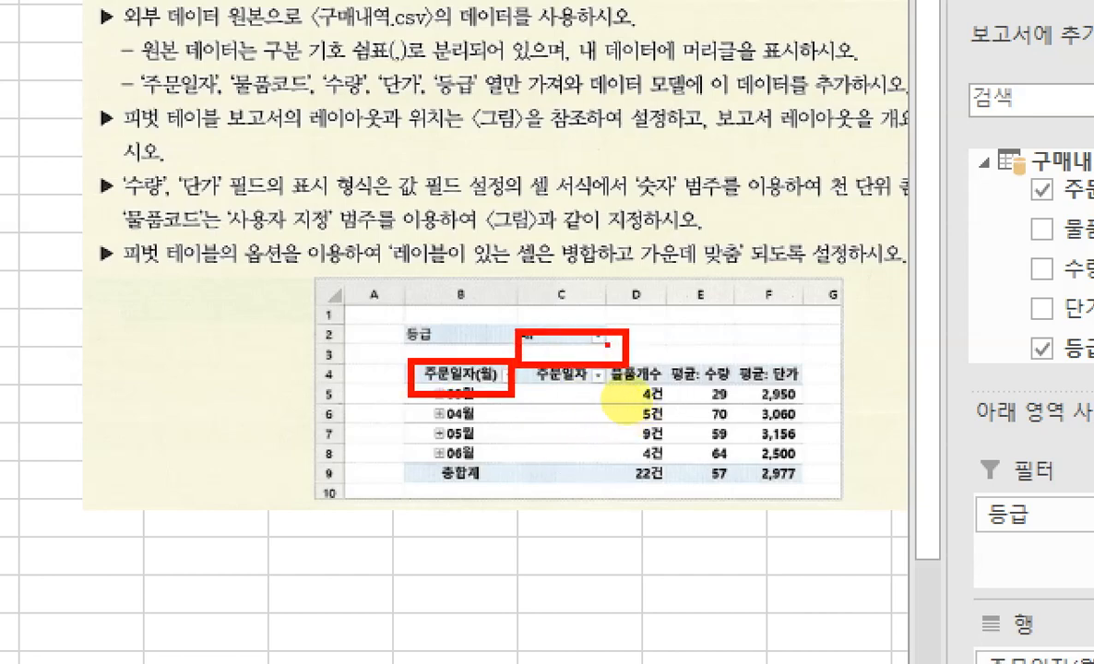
{"action": "left_click_drag", "start_coordinate": [587, 329], "coordinate": [630, 298]}
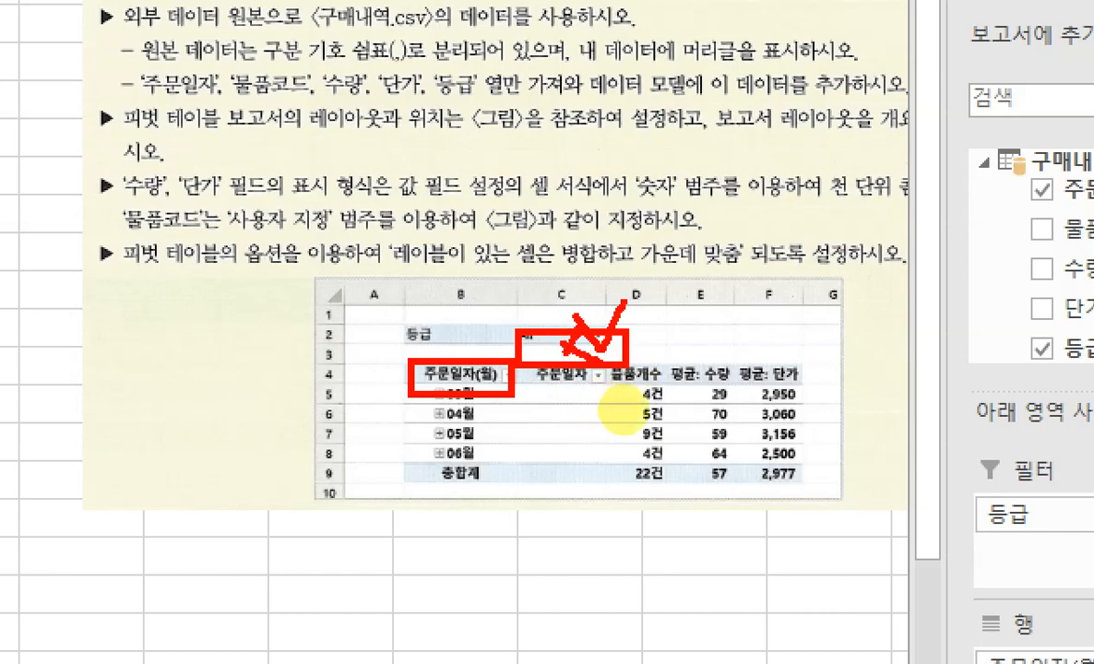
{"action": "key", "text": "Escape"}
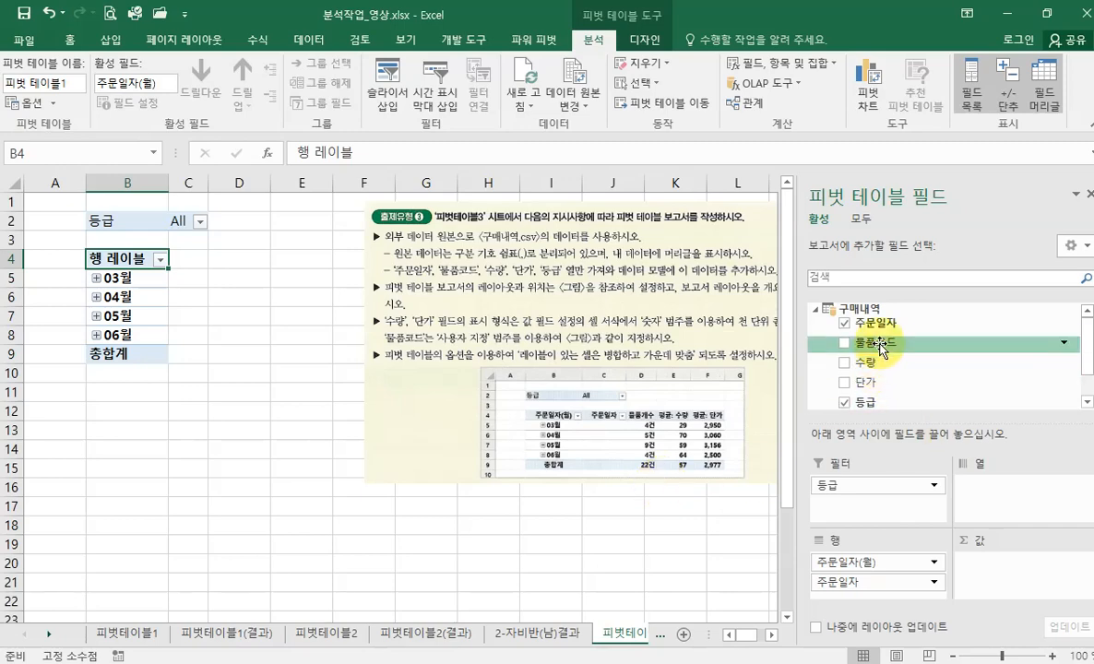
Add the 물품코드 and 수량 fields to the PivotTable's values (값) and enlarge the area section of the field list
{"action": "left_click_drag", "start_coordinate": [881, 343], "coordinate": [1022, 577]}
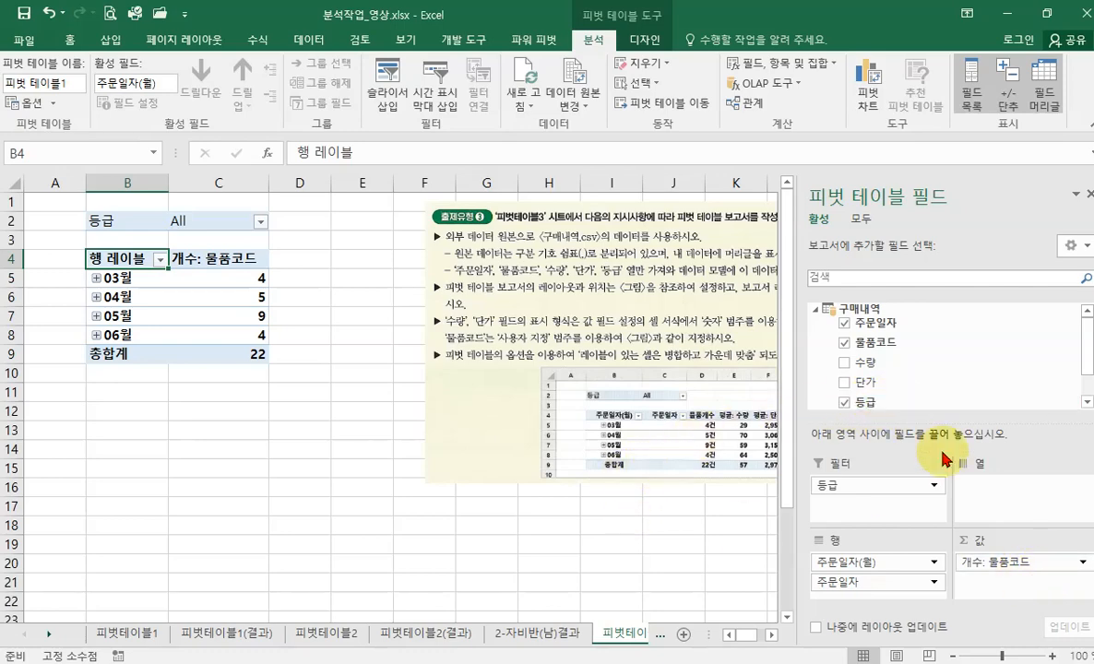
{"action": "mouse_move", "coordinate": [865, 367]}
{"action": "left_mouse_down"}
{"action": "mouse_move", "coordinate": [891, 361]}
{"action": "mouse_move", "coordinate": [952, 433]}
{"action": "mouse_move", "coordinate": [958, 537]}
{"action": "mouse_move", "coordinate": [1013, 589]}
{"action": "mouse_move", "coordinate": [1031, 579]}
{"action": "left_mouse_up"}
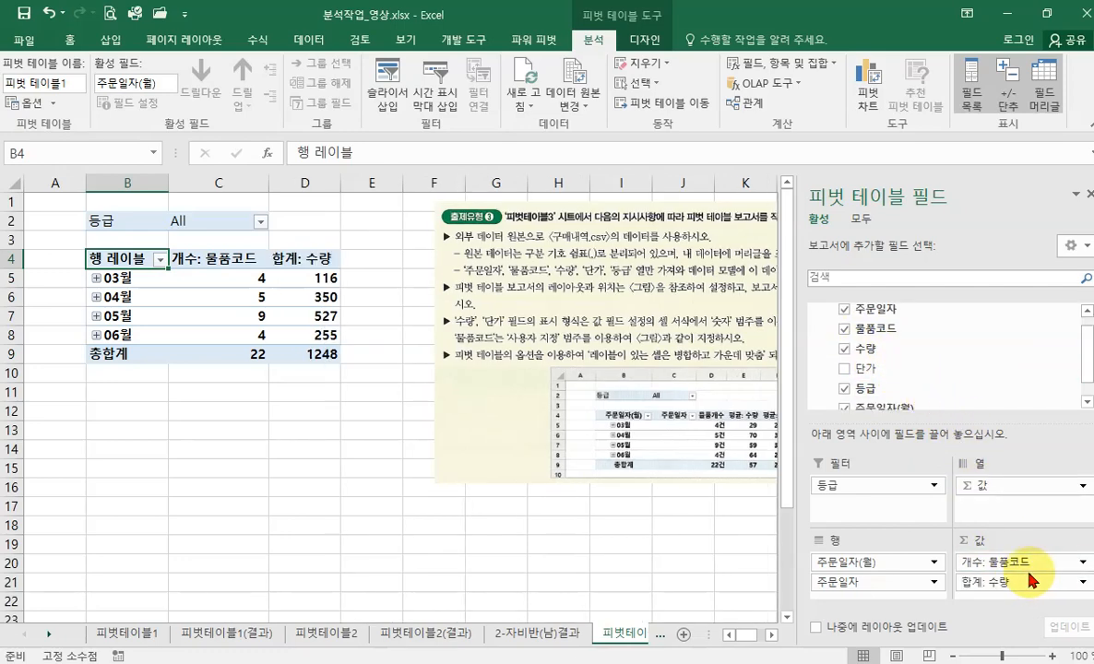
{"action": "left_click_drag", "start_coordinate": [997, 423], "coordinate": [1002, 383]}
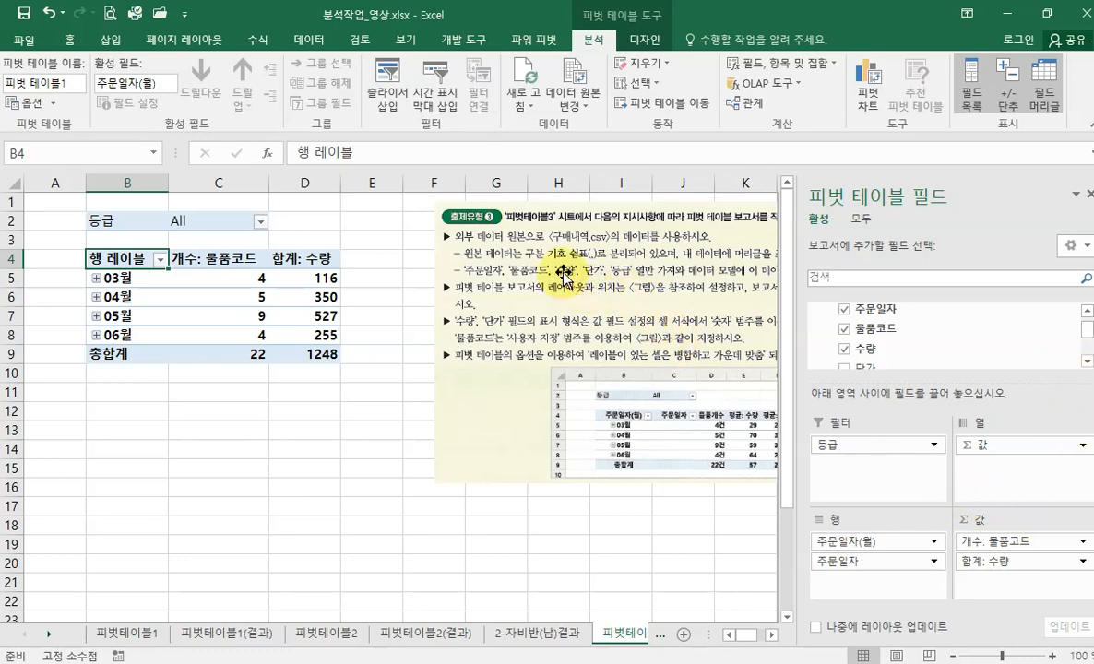
Move the instruction picture closer to the PivotTable and add the 단가 field to the values (값)
{"action": "left_click", "coordinate": [709, 433]}
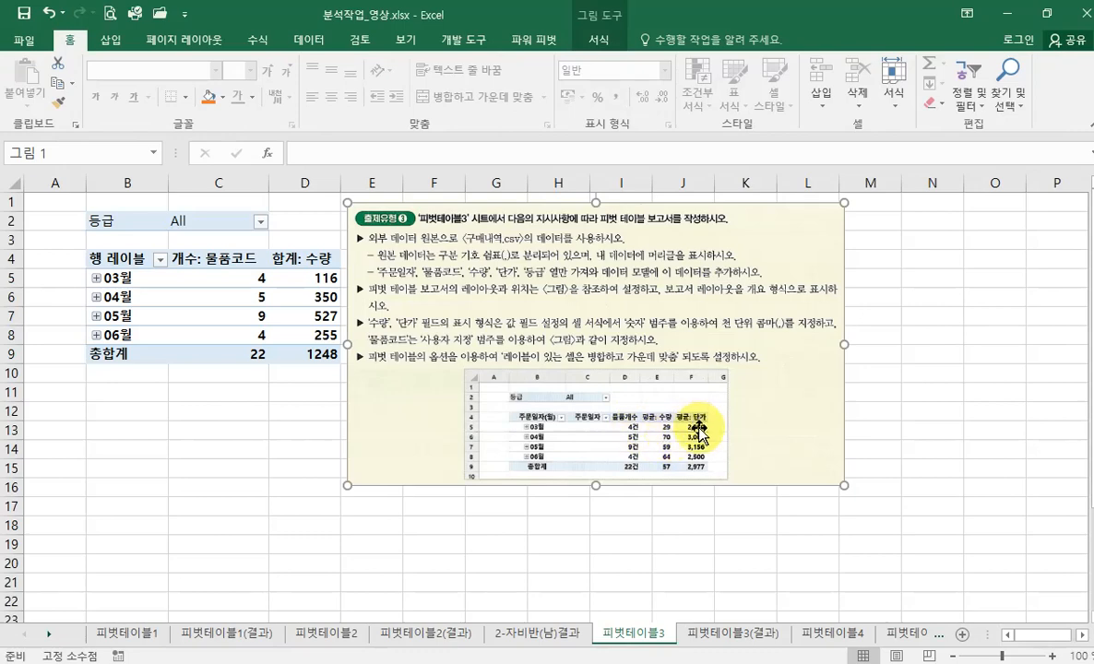
{"action": "left_click", "coordinate": [271, 361]}
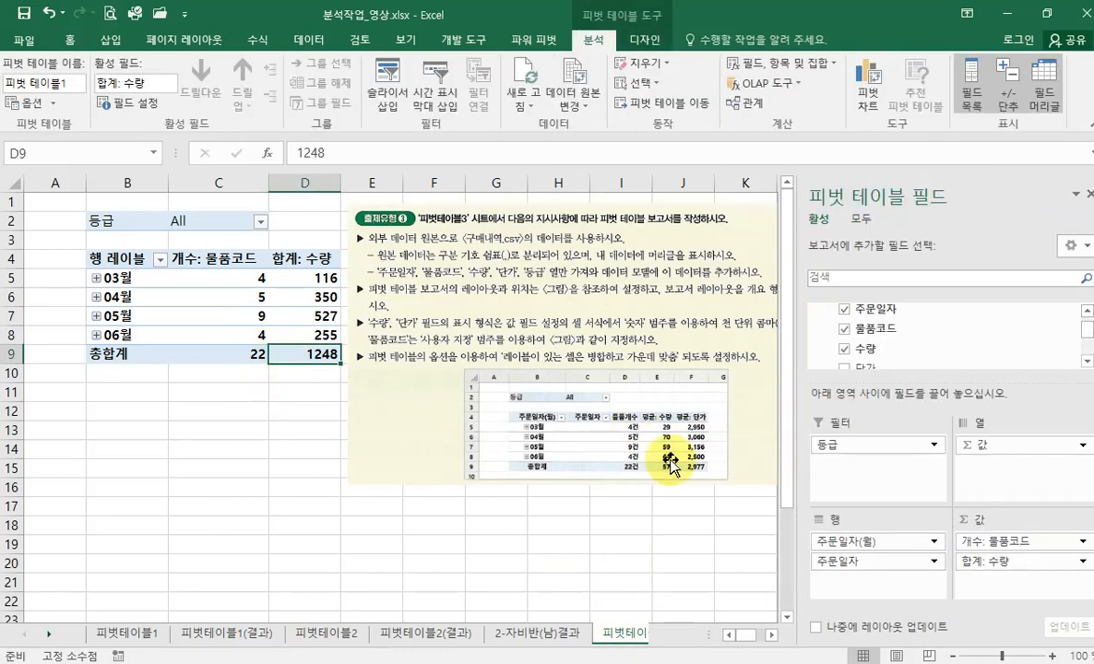
{"action": "left_click_drag", "start_coordinate": [895, 351], "coordinate": [1037, 599]}
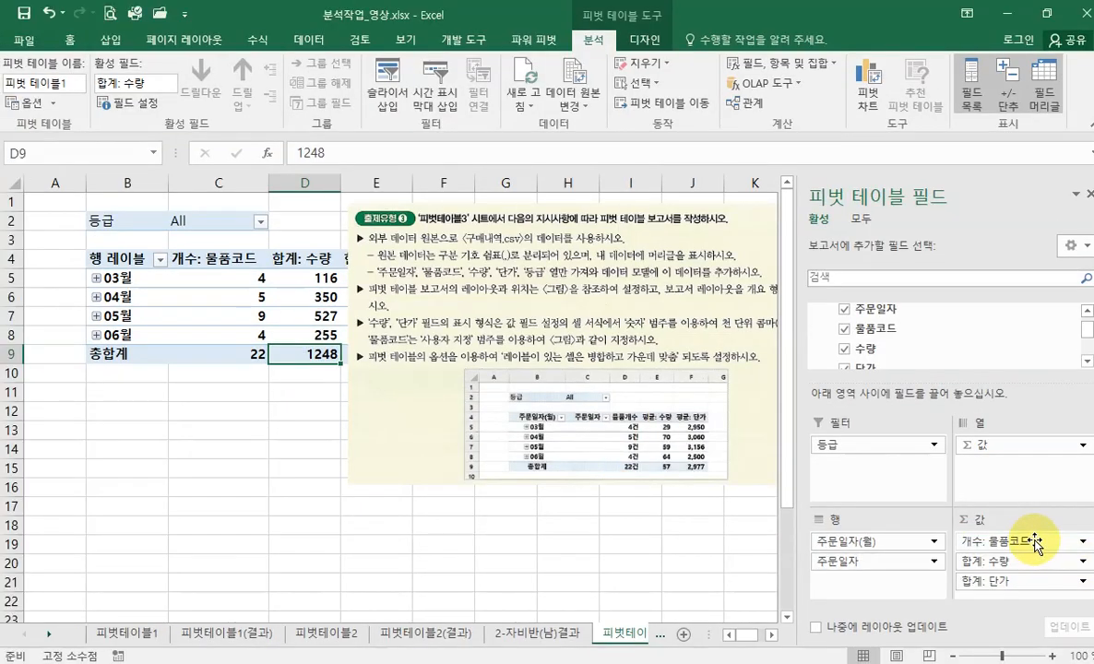
Rename the 물품코드 count value field as 물품개수
{"action": "left_click", "coordinate": [1036, 542]}
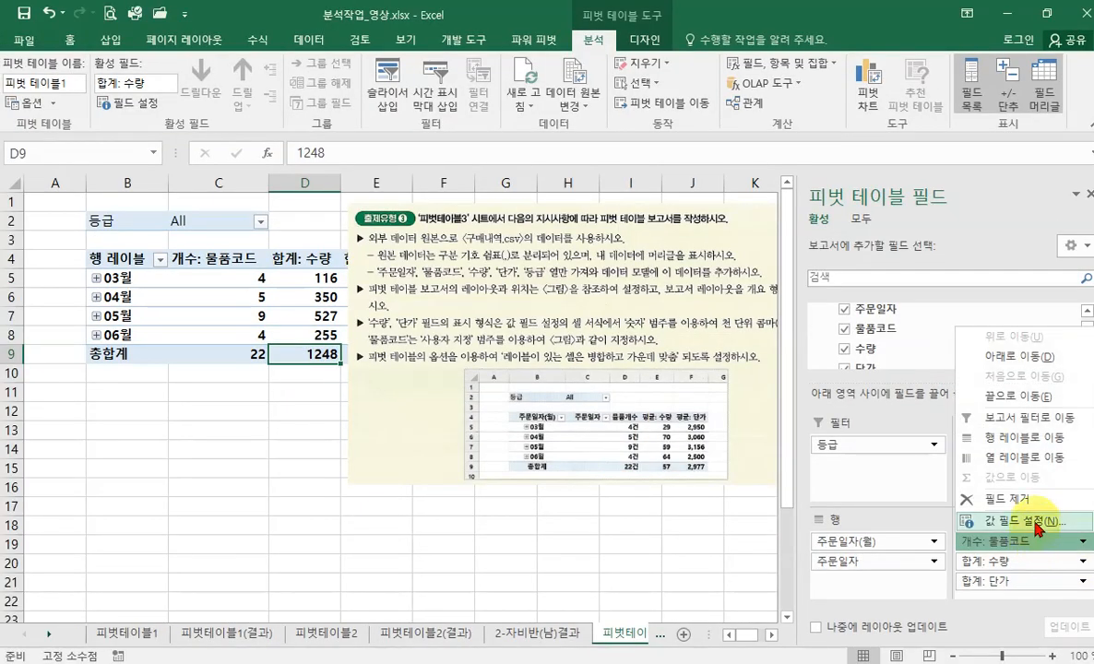
{"action": "left_click", "coordinate": [1036, 522]}
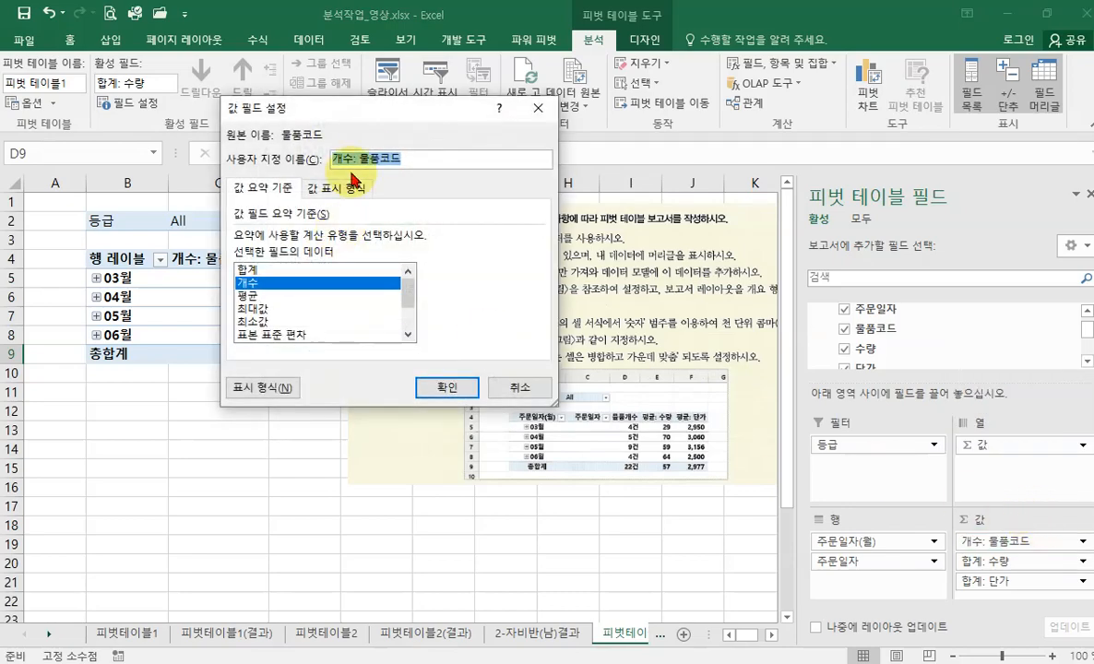
{"action": "type", "text": "a"}
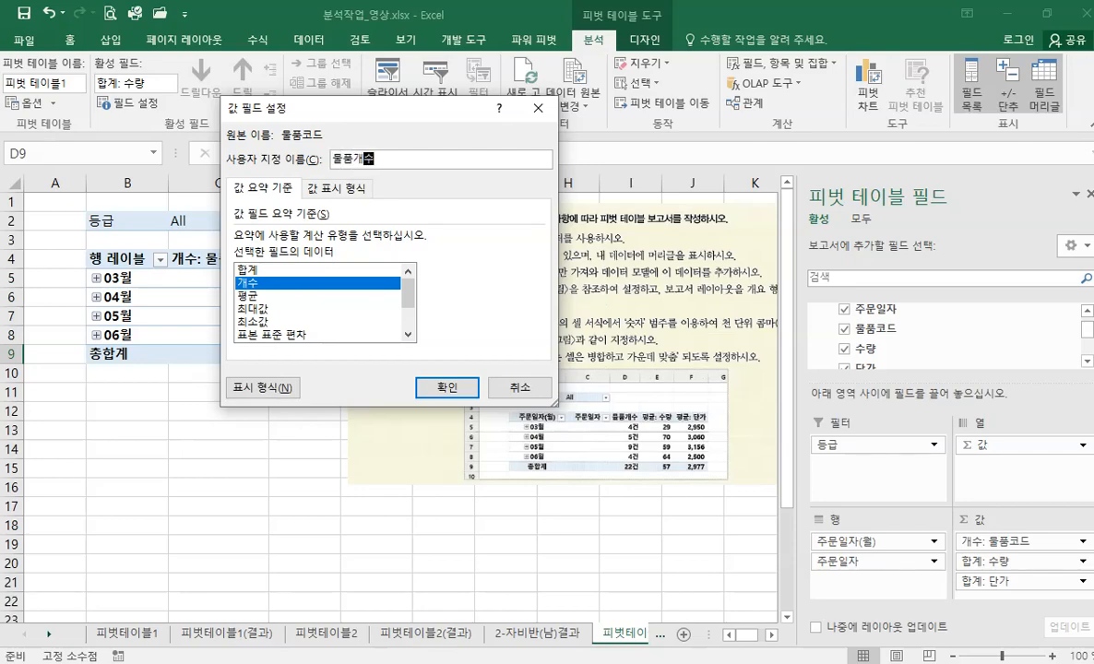
{"action": "left_click", "coordinate": [440, 387]}
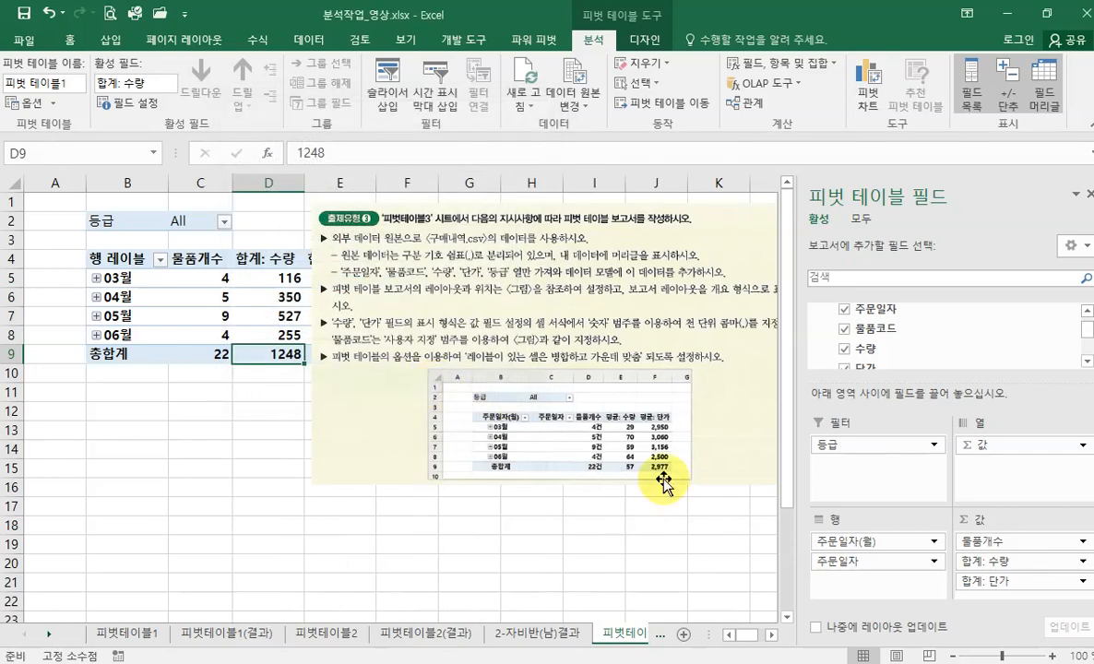
Summarize the 수량 value field by average (평균)
{"action": "left_click", "coordinate": [1023, 562]}
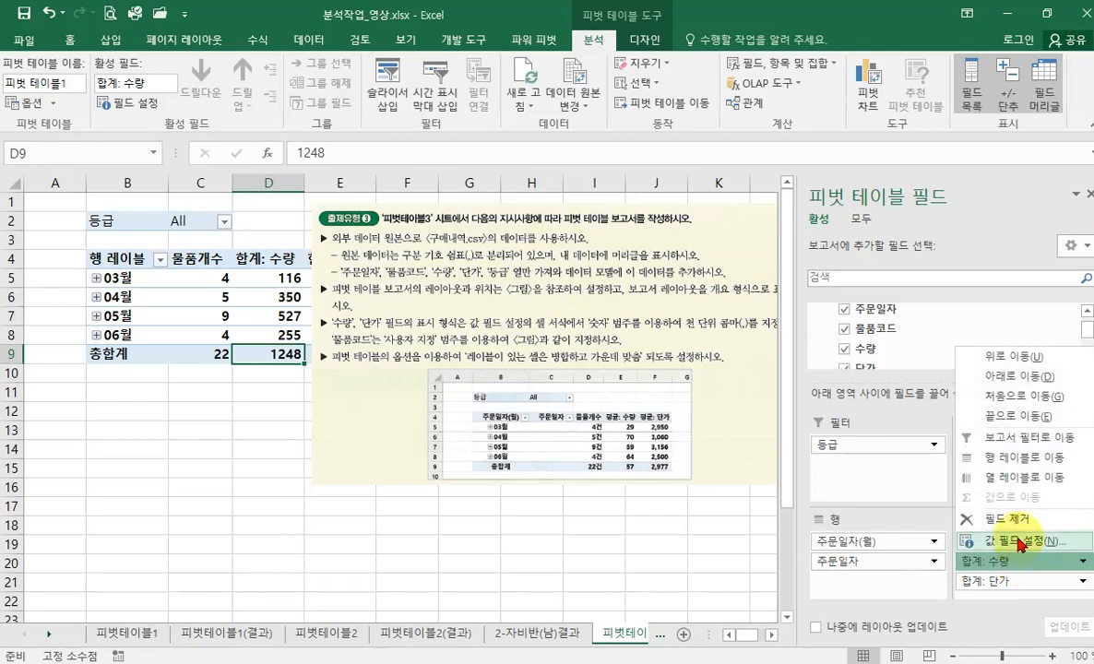
{"action": "left_click", "coordinate": [1022, 542]}
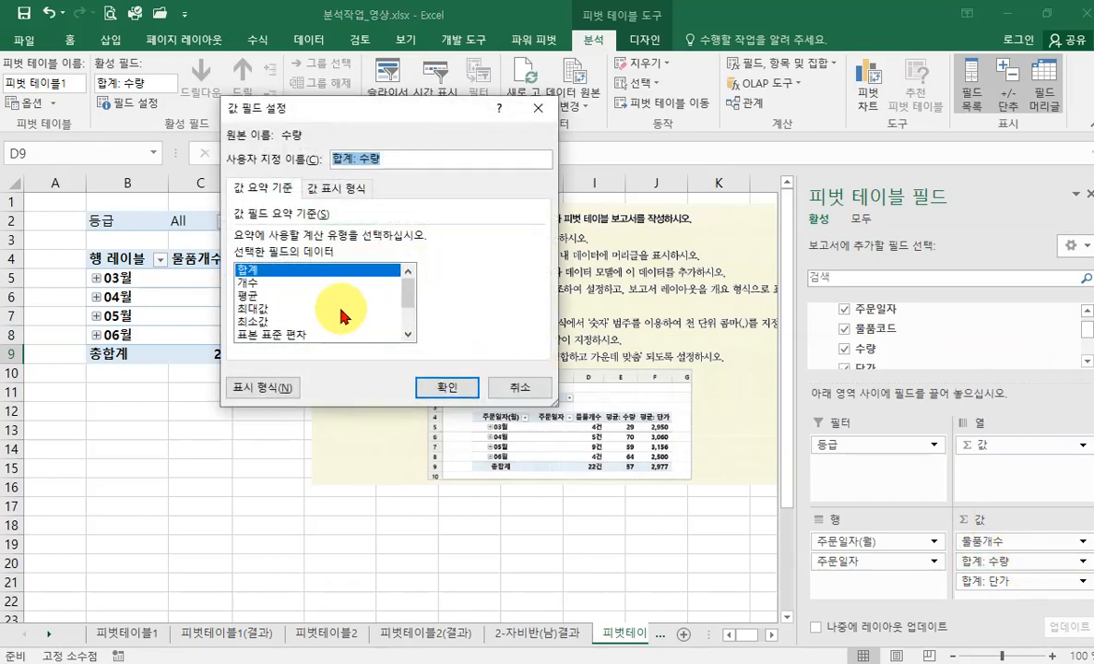
{"action": "left_click", "coordinate": [253, 297]}
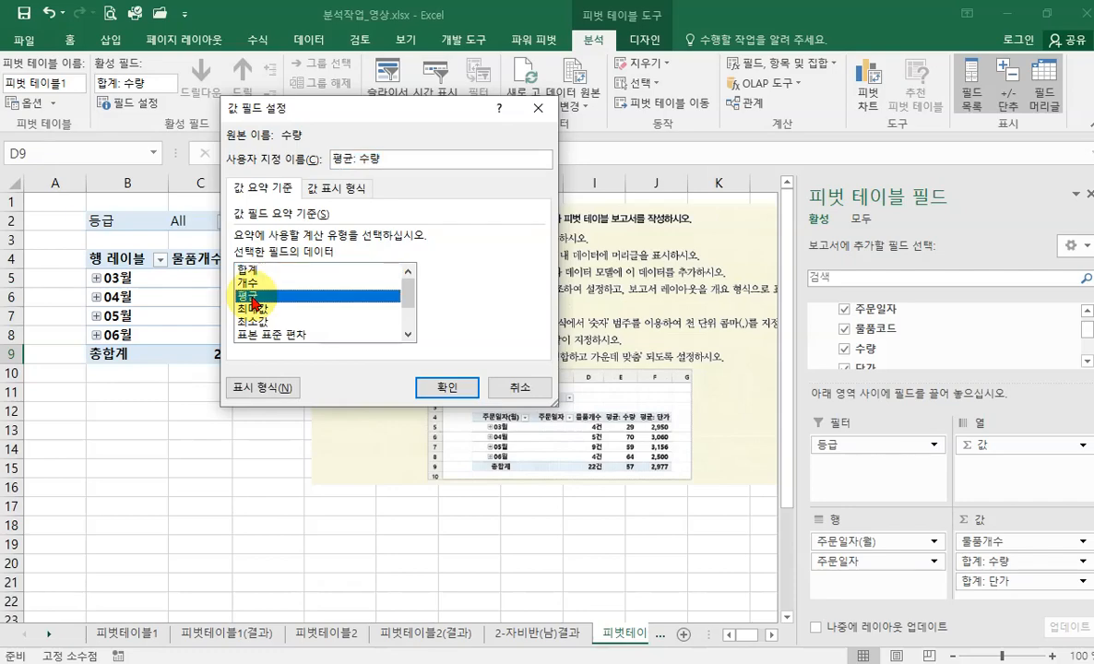
{"action": "left_click", "coordinate": [441, 385]}
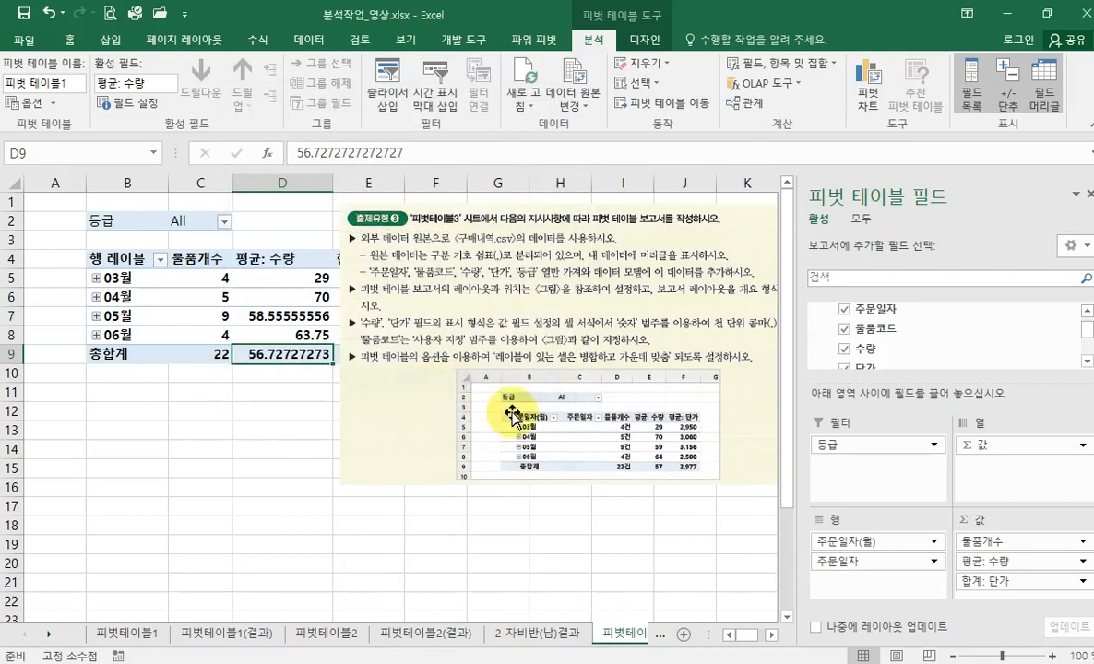
Summarize the 단가 value field by average (평균)
{"action": "left_click", "coordinate": [1029, 583]}
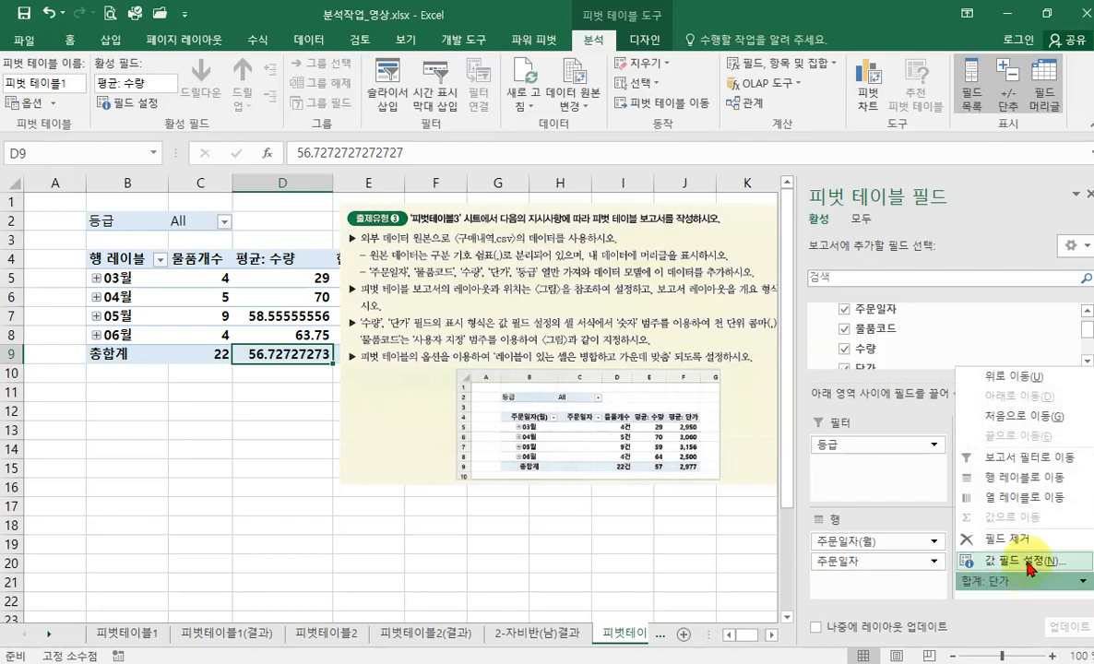
{"action": "left_click", "coordinate": [1024, 561]}
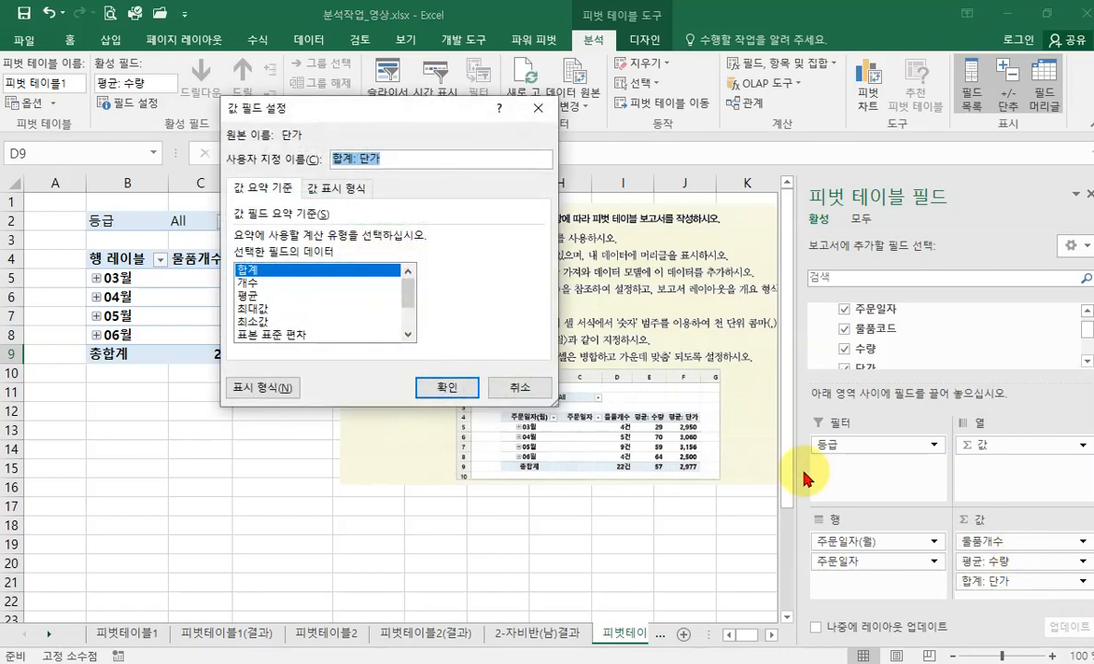
{"action": "left_click", "coordinate": [256, 300]}
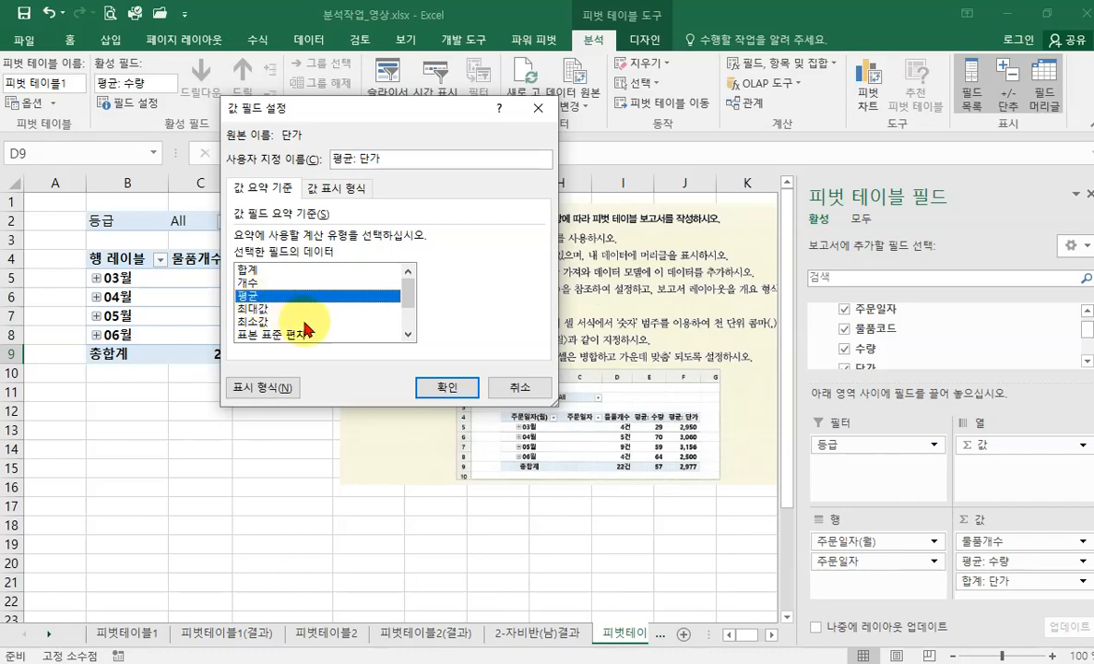
{"action": "left_click", "coordinate": [434, 391]}
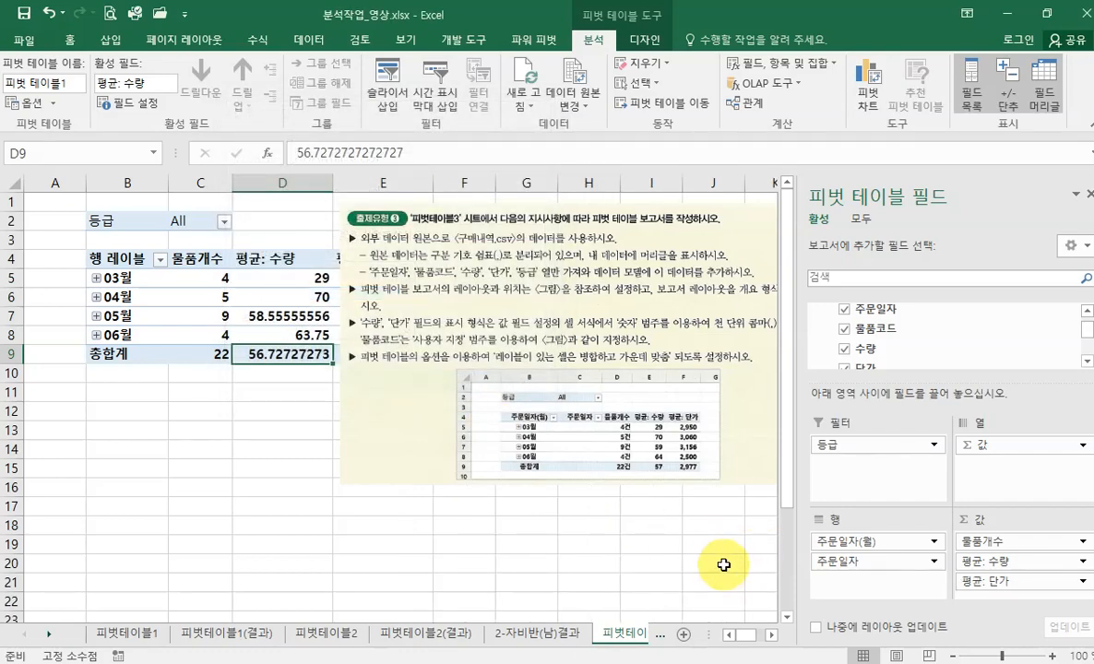
Move the instruction picture over the PivotTable's value columns and show the report layout in outline form (개요 형식으로 표시)
{"action": "left_click_drag", "start_coordinate": [701, 356], "coordinate": [615, 360]}
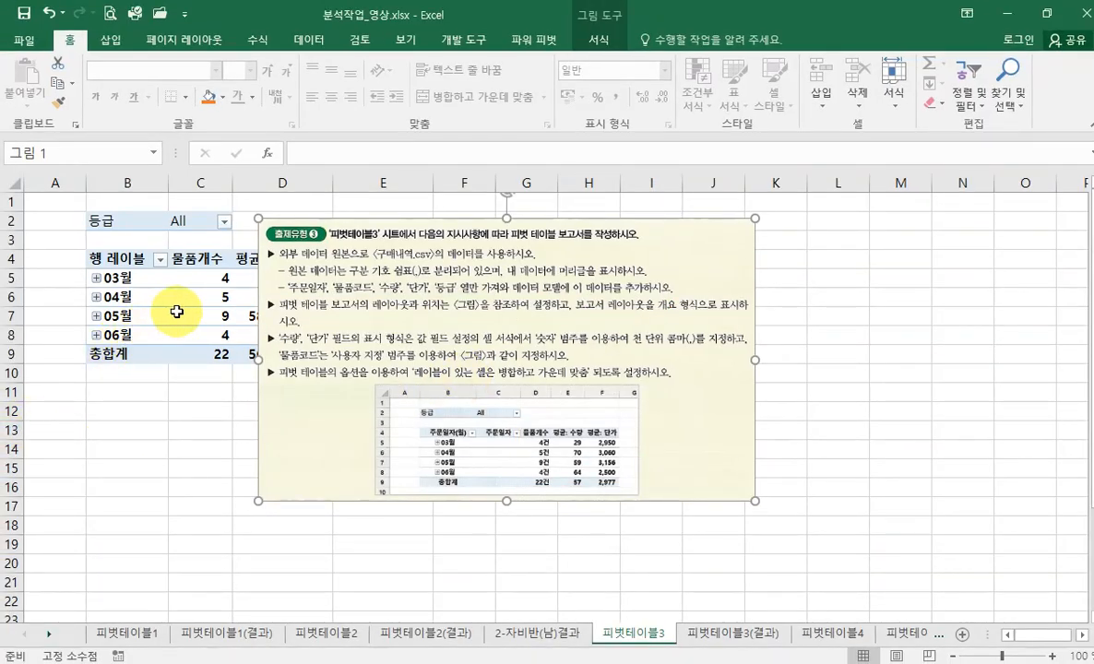
{"action": "left_click", "coordinate": [181, 309]}
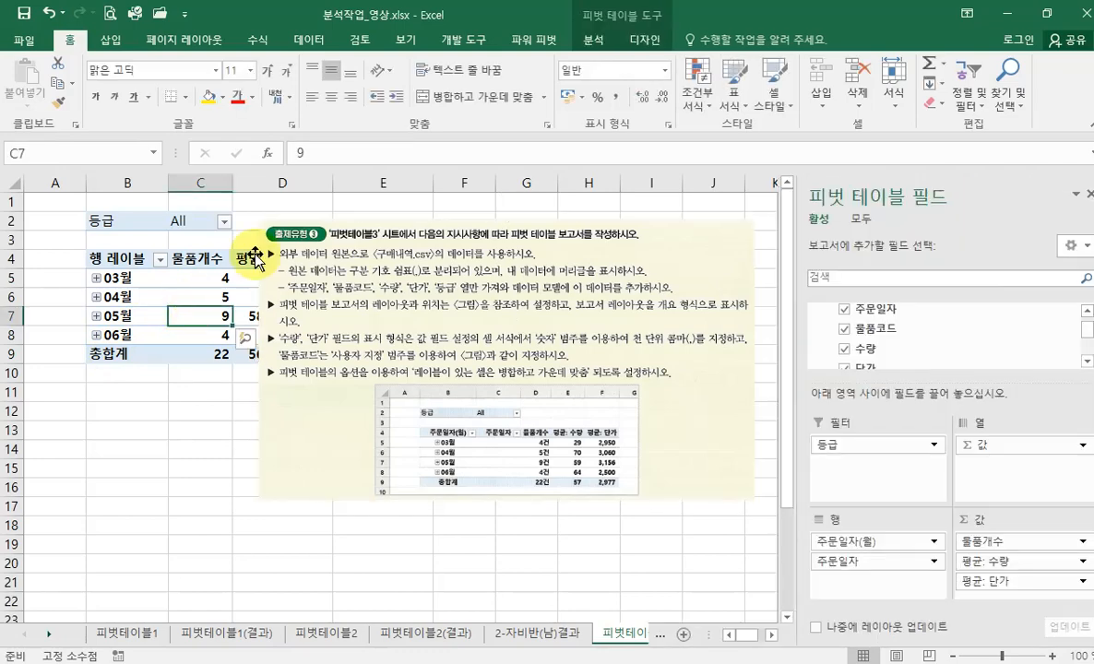
{"action": "left_click", "coordinate": [637, 41]}
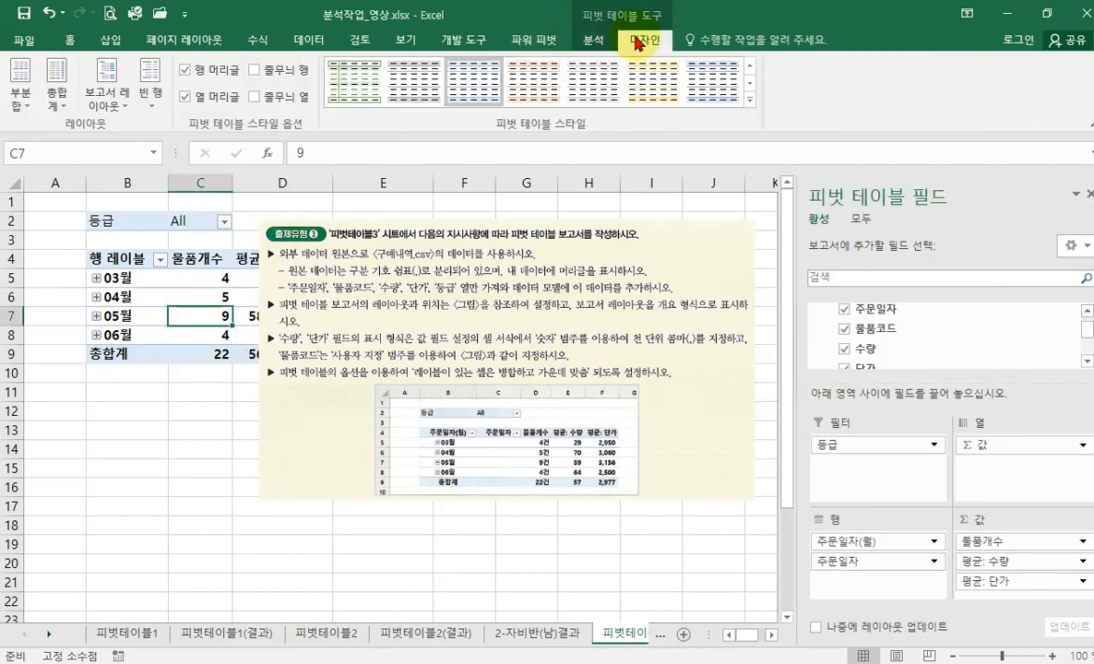
{"action": "left_click", "coordinate": [107, 98]}
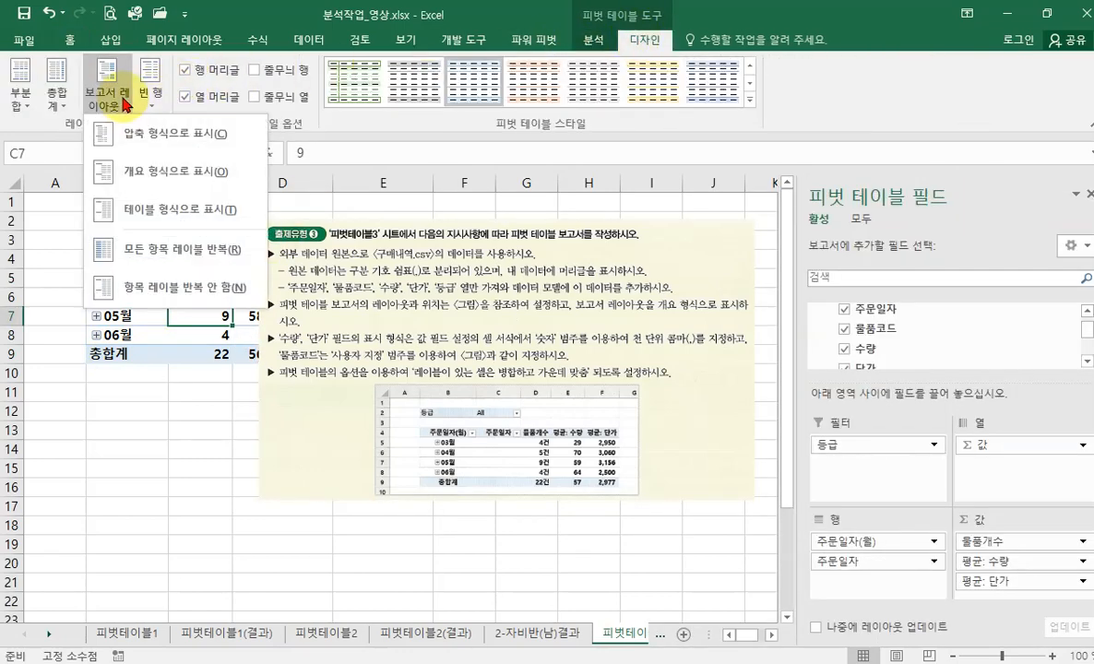
{"action": "left_click", "coordinate": [144, 173]}
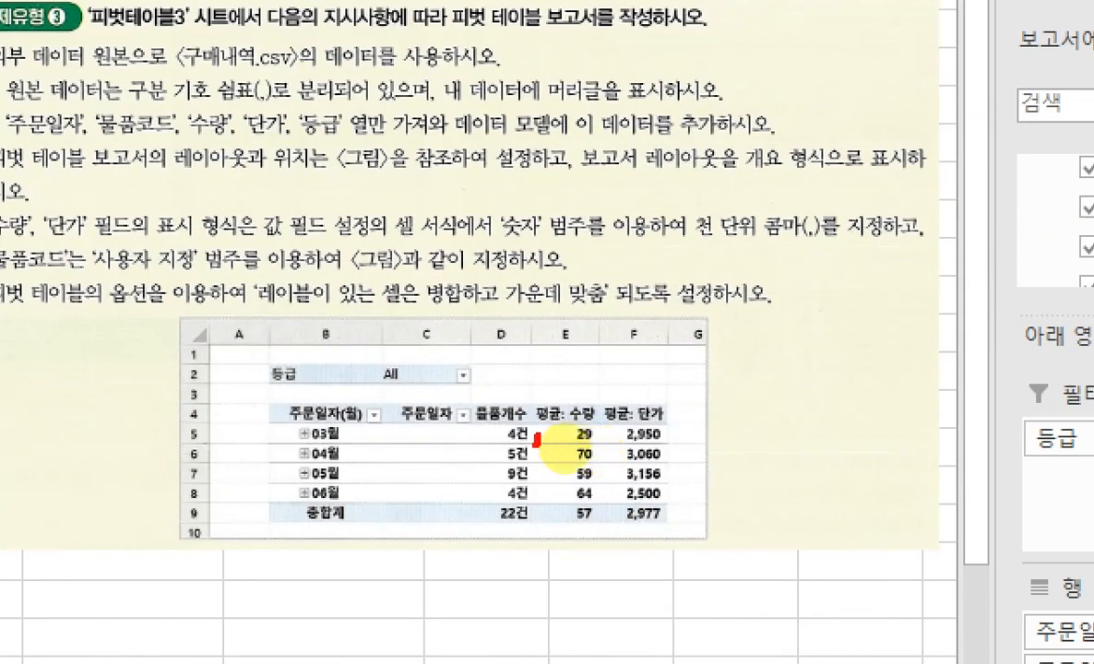
{"action": "mouse_move", "coordinate": [537, 441]}
{"action": "left_mouse_down"}
{"action": "mouse_move", "coordinate": [492, 445]}
{"action": "mouse_move", "coordinate": [528, 417]}
{"action": "left_mouse_up"}
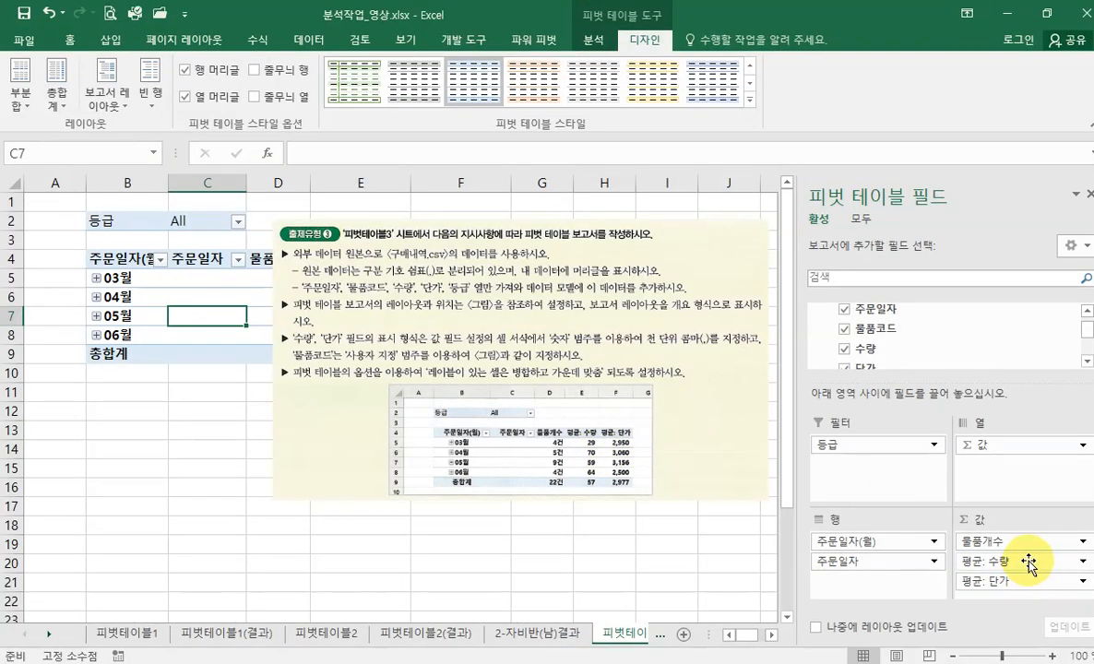
Format the 평균: 수량 value field with the number category (숫자) and the thousands separator
{"action": "left_click", "coordinate": [1028, 563]}
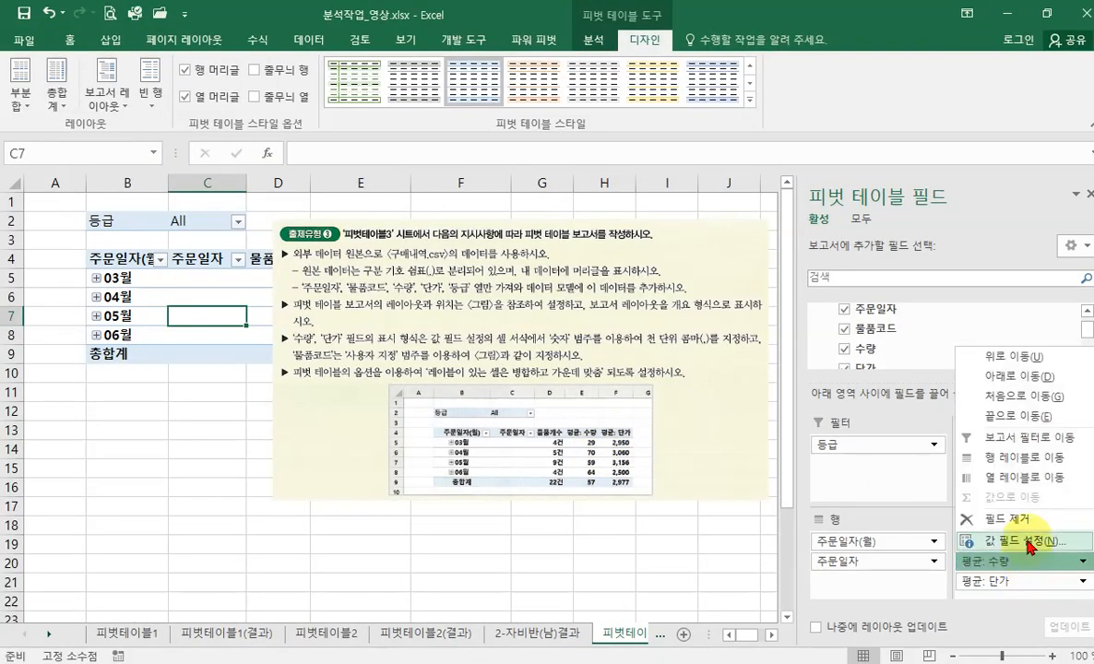
{"action": "left_click", "coordinate": [1029, 546]}
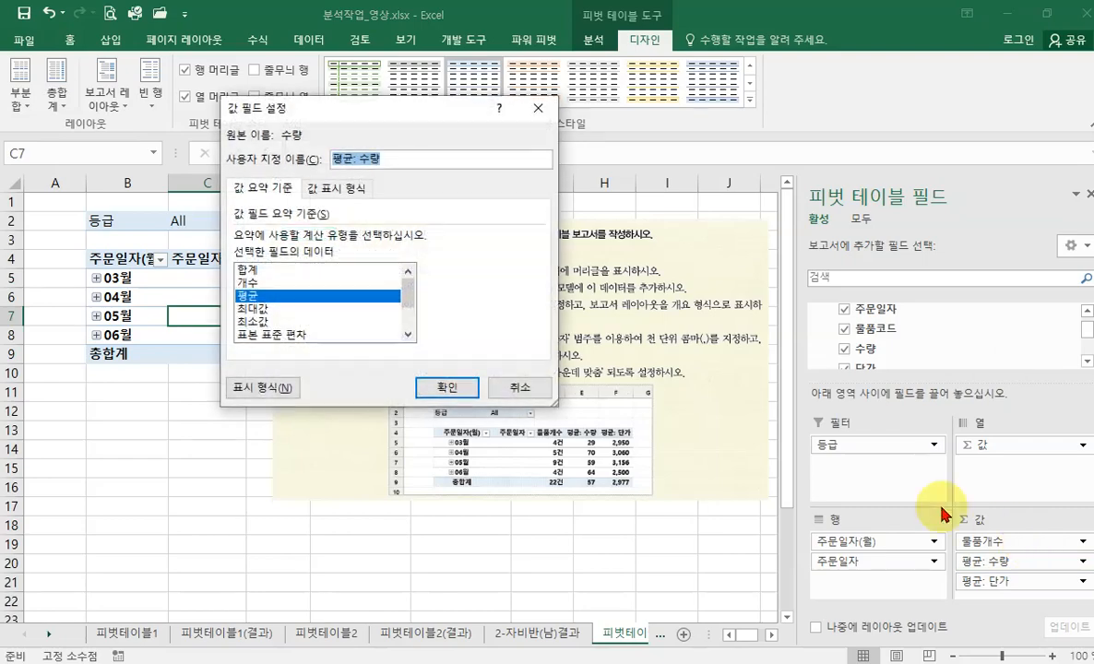
{"action": "left_click", "coordinate": [268, 390]}
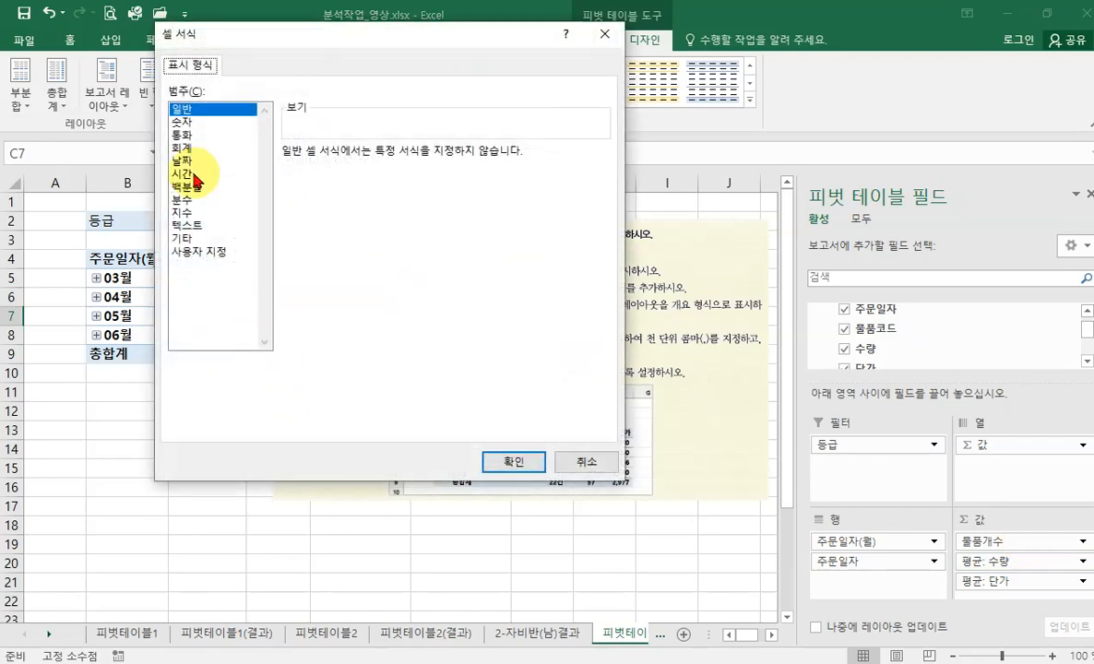
{"action": "left_click", "coordinate": [182, 121]}
{"action": "left_click", "coordinate": [288, 179]}
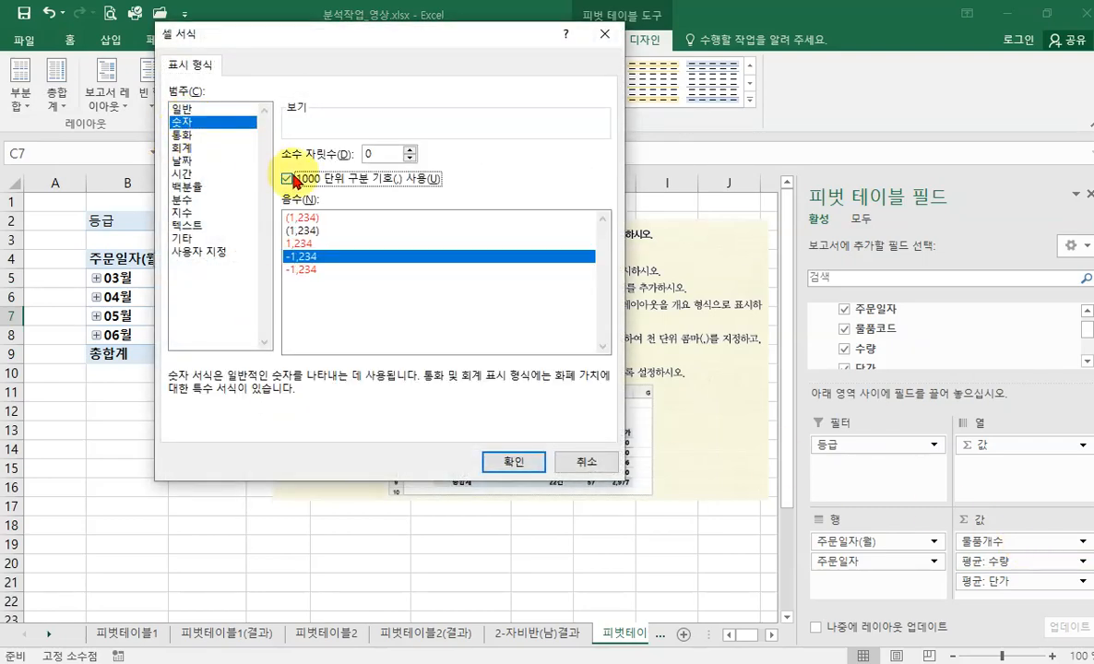
{"action": "left_click", "coordinate": [507, 460]}
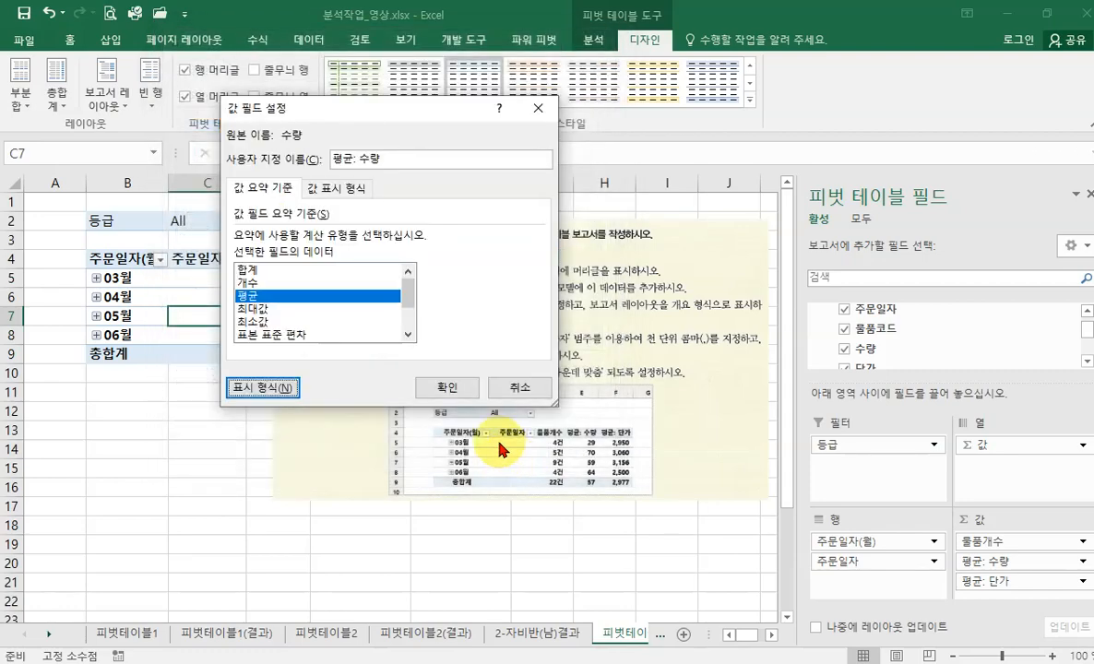
{"action": "left_click", "coordinate": [447, 387]}
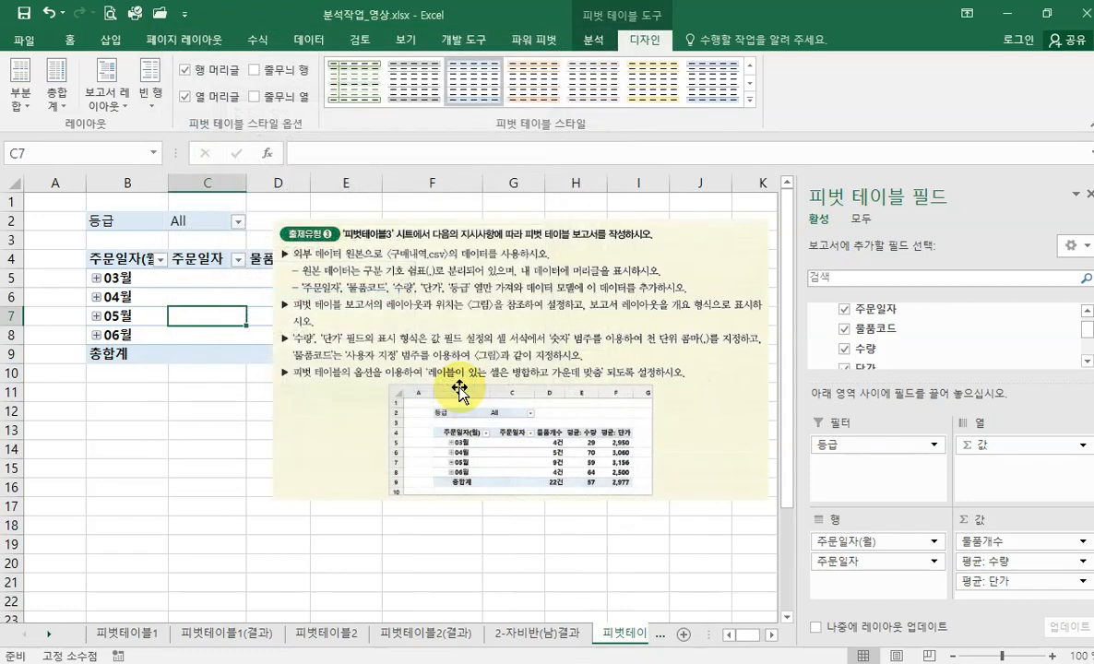
Format the 평균: 단가 value field with the number category (숫자) and the thousands separator
{"action": "left_click", "coordinate": [1023, 582]}
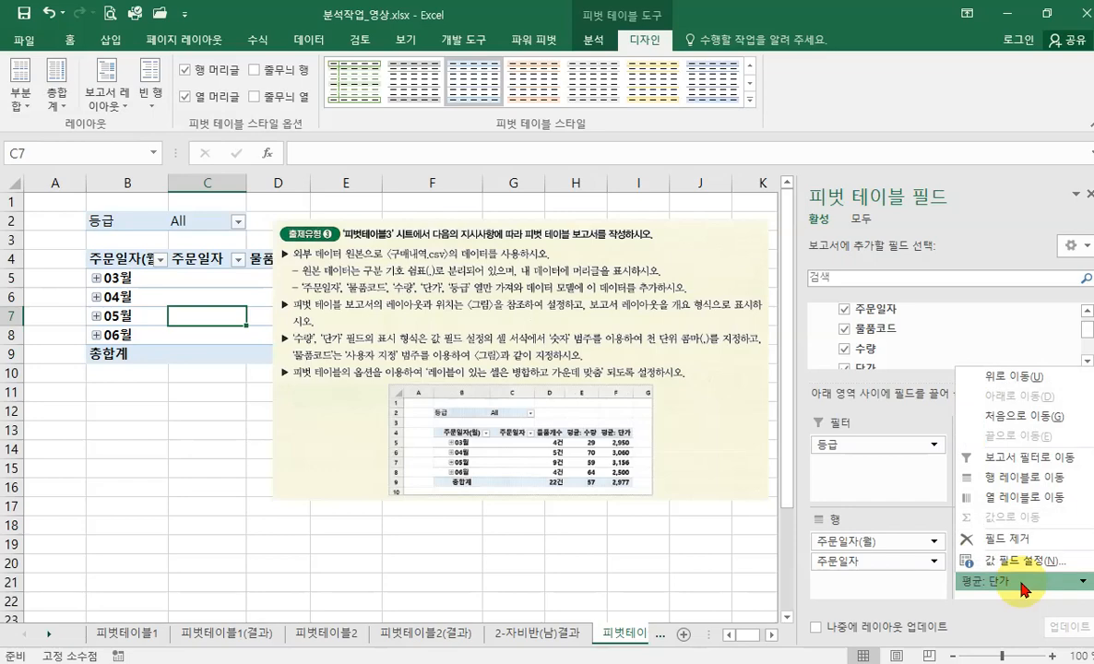
{"action": "left_click", "coordinate": [1022, 560]}
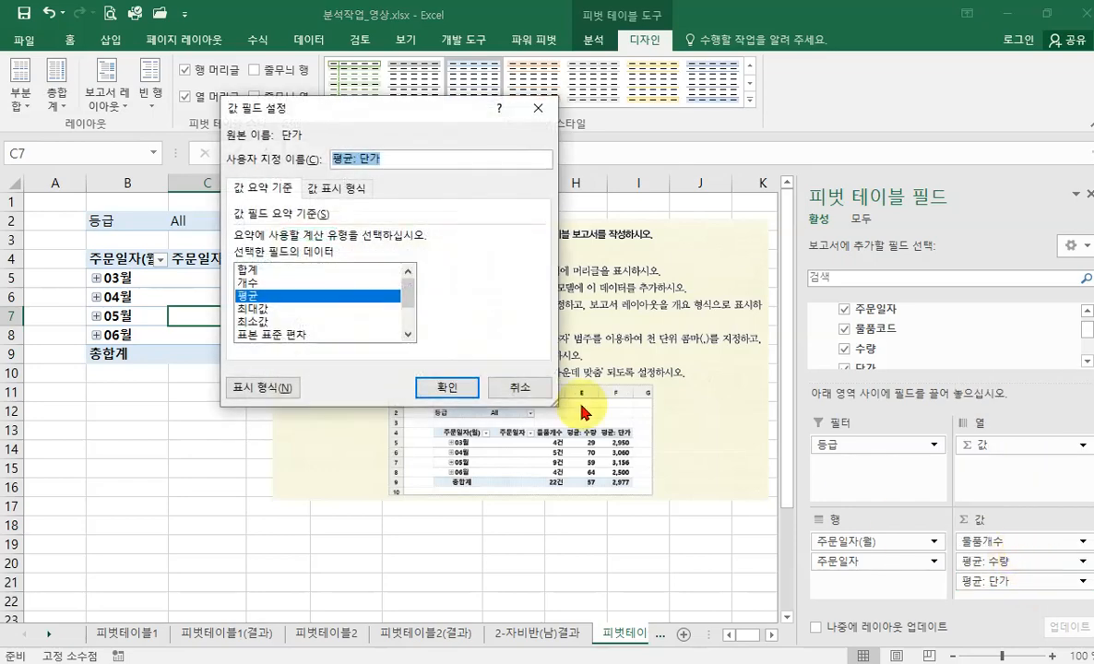
{"action": "left_click", "coordinate": [278, 386]}
{"action": "left_click", "coordinate": [189, 121]}
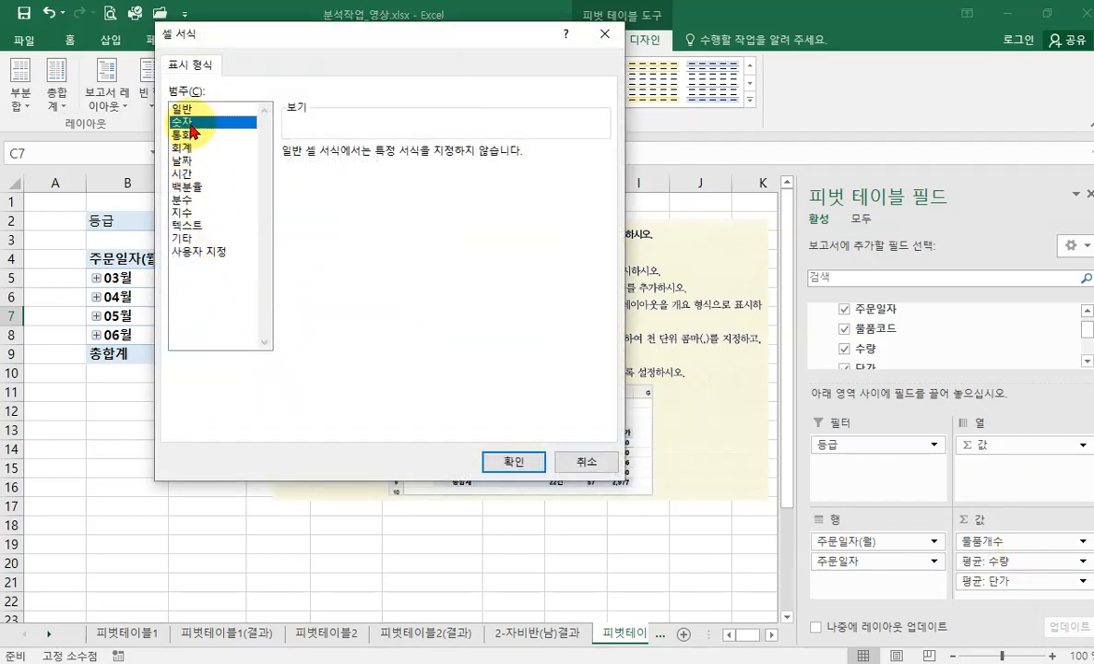
{"action": "left_click", "coordinate": [288, 178]}
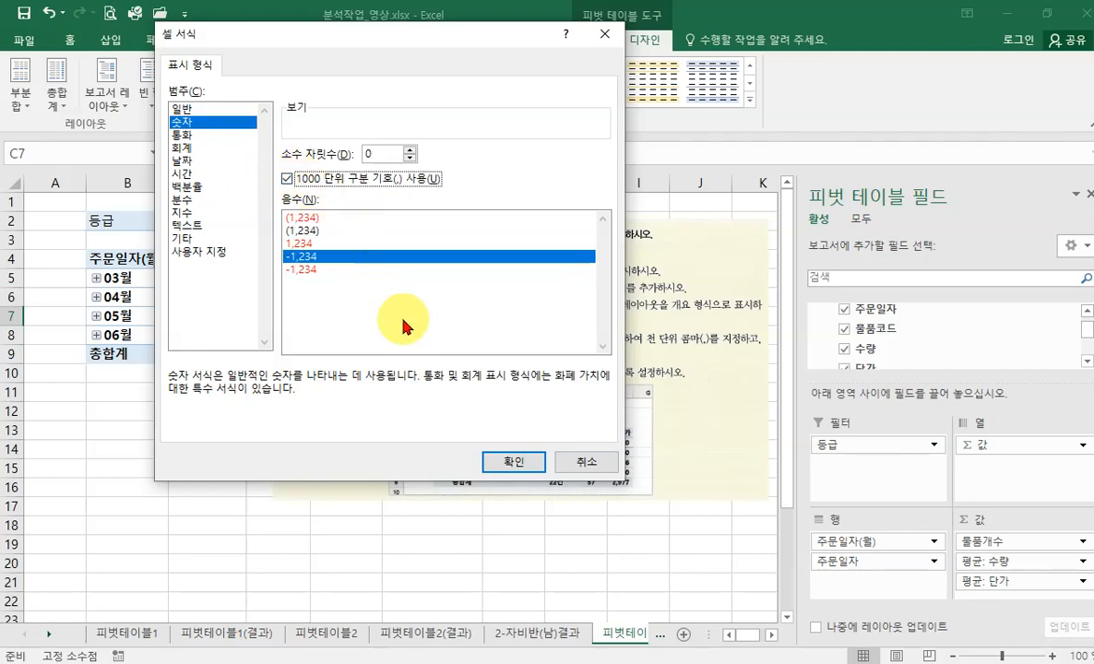
{"action": "left_click", "coordinate": [503, 461]}
{"action": "left_click", "coordinate": [441, 387]}
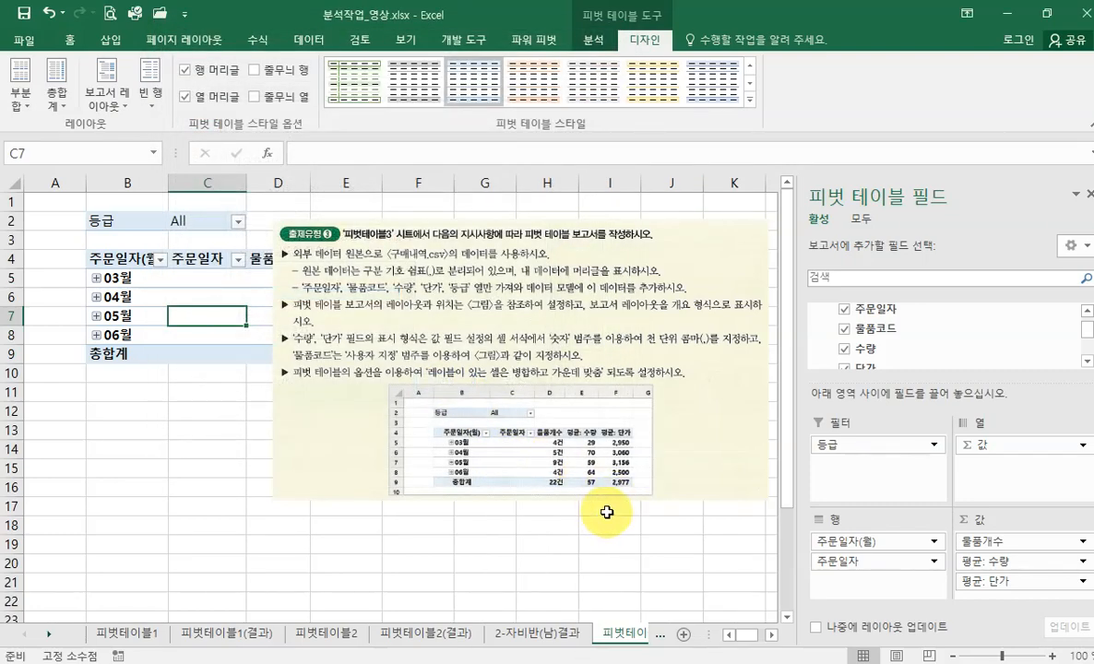
Format the 물품개수 value field with the custom number format (사용자 지정) G/표준건
{"action": "left_click", "coordinate": [1020, 543]}
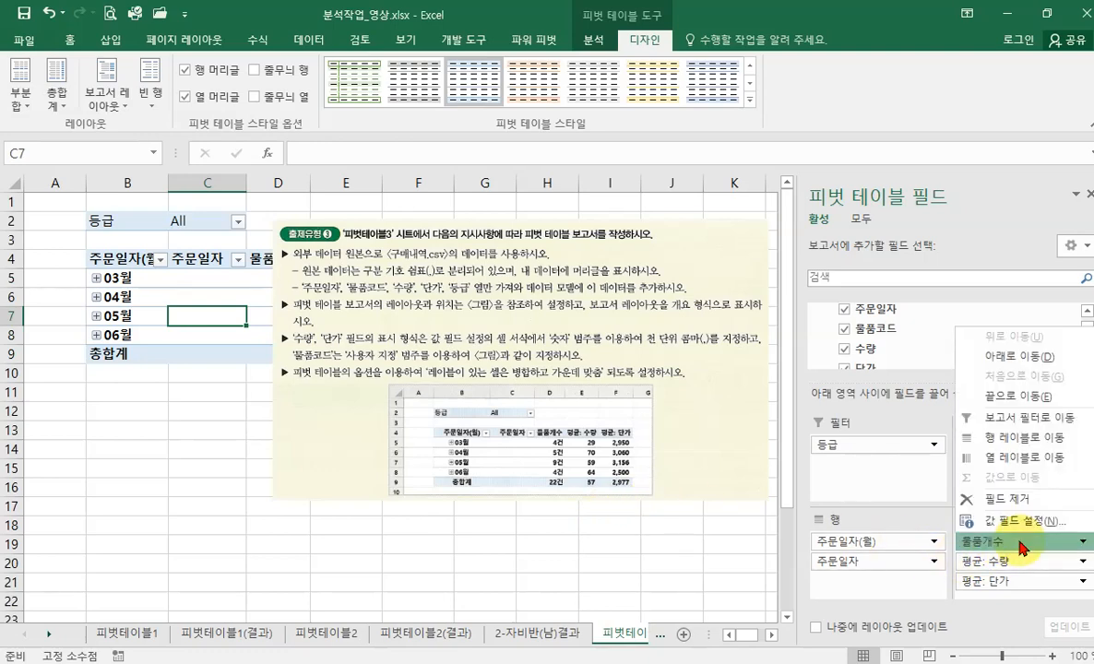
{"action": "left_click", "coordinate": [1015, 522]}
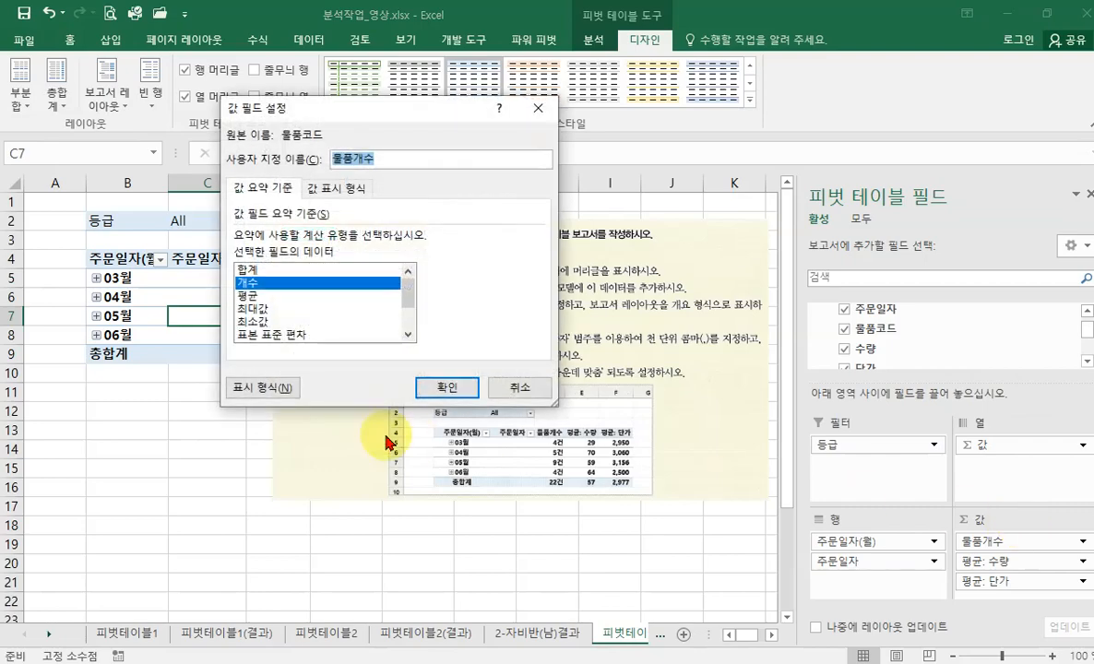
{"action": "left_click", "coordinate": [282, 395]}
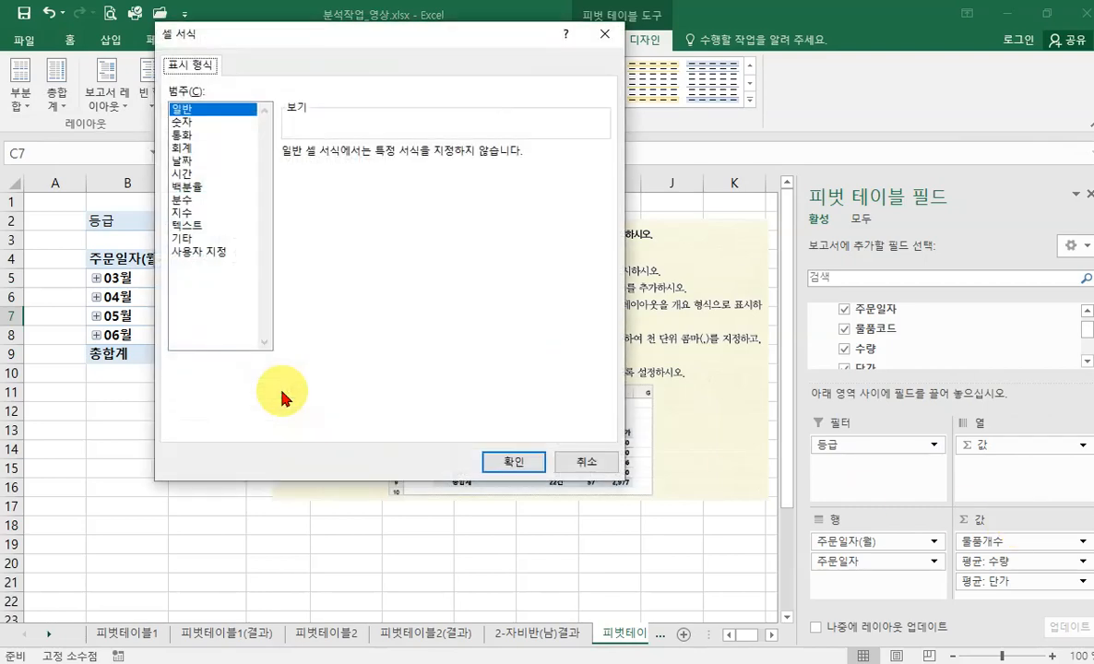
{"action": "left_click", "coordinate": [209, 257]}
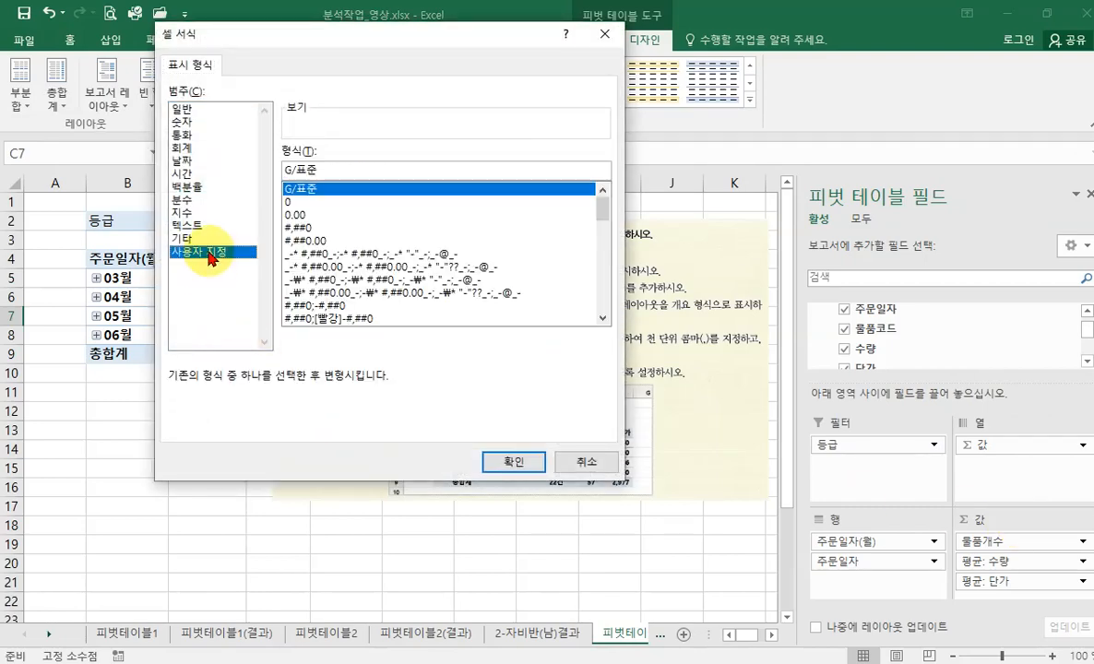
{"action": "left_click", "coordinate": [342, 170]}
{"action": "type", "text": "ㄱ"}
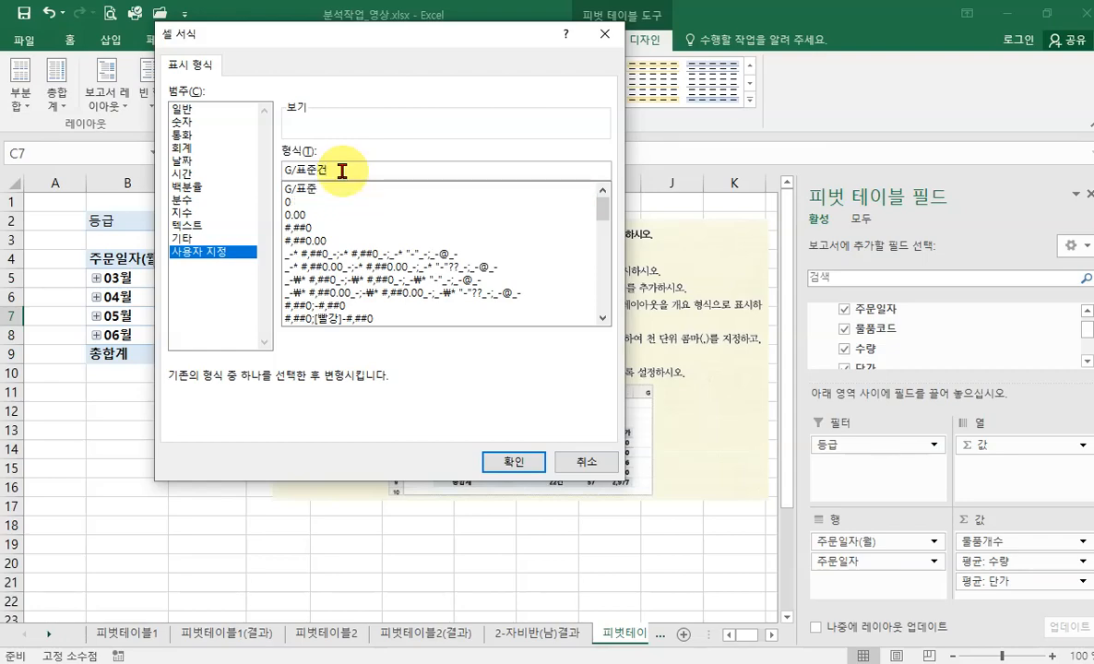
{"action": "left_click", "coordinate": [503, 463]}
{"action": "left_click", "coordinate": [447, 388]}
Move the instruction picture beside the PivotTable, starting at column G, so it no longer covers the value columns
{"action": "left_click_drag", "start_coordinate": [452, 391], "coordinate": [577, 406]}
{"action": "left_click", "coordinate": [281, 316]}
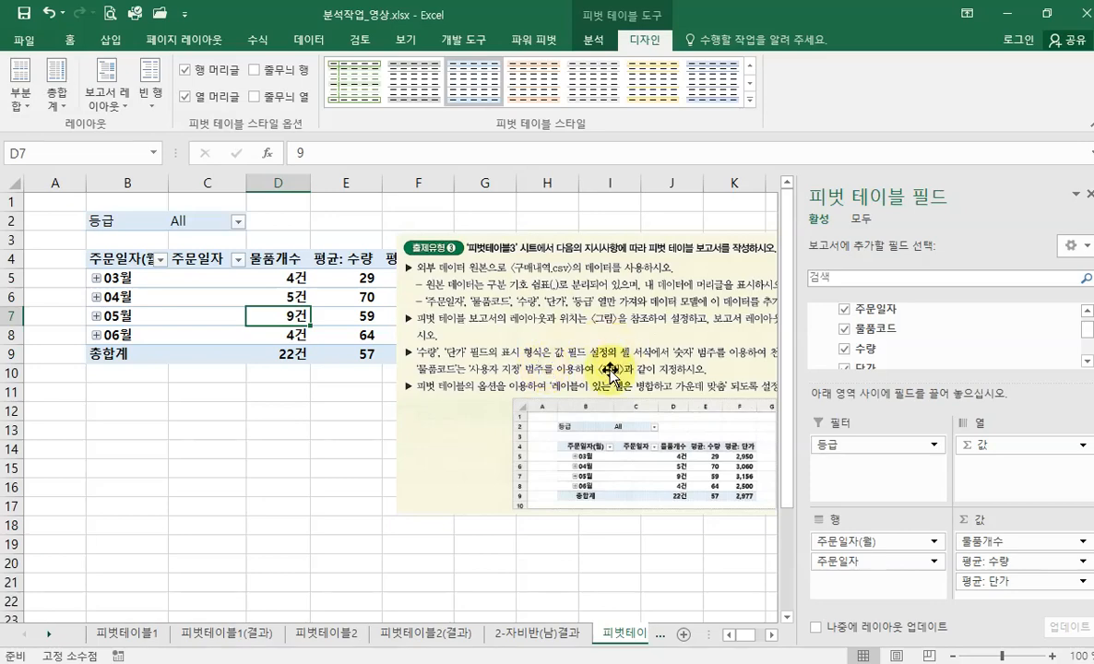
{"action": "left_click_drag", "start_coordinate": [600, 369], "coordinate": [504, 378]}
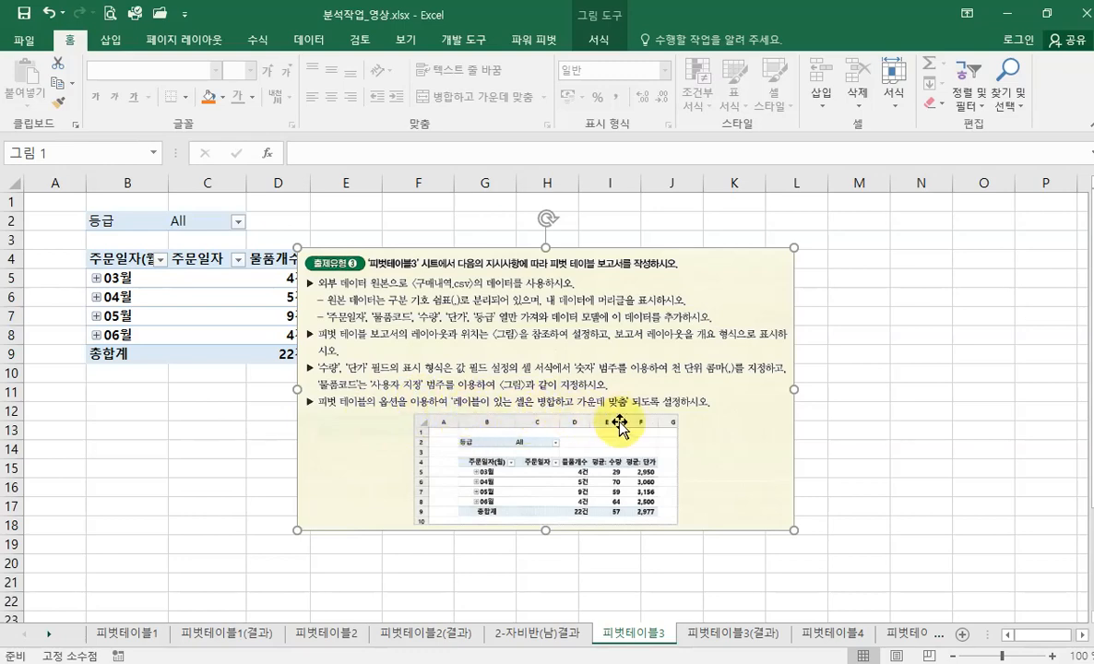
{"action": "left_click_drag", "start_coordinate": [508, 357], "coordinate": [679, 304]}
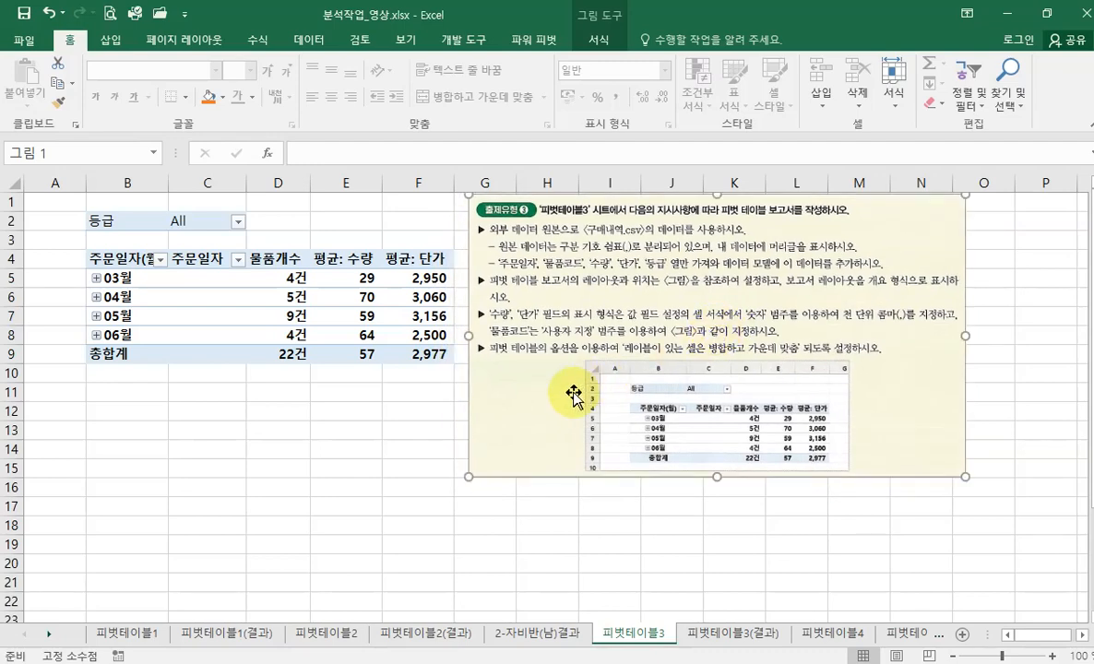
Enable merging and centring of cells with labels (레이블이 있는 셀 병합 및 가운데 맞춤) in the PivotTable options
{"action": "left_click", "coordinate": [227, 301]}
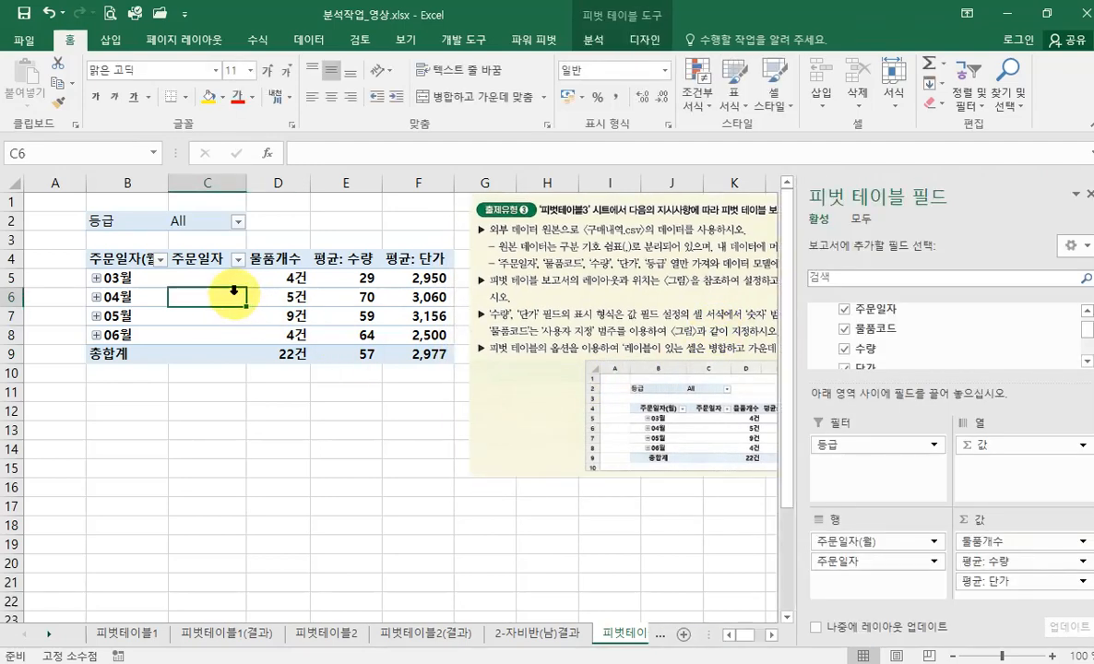
{"action": "right_click", "coordinate": [223, 292]}
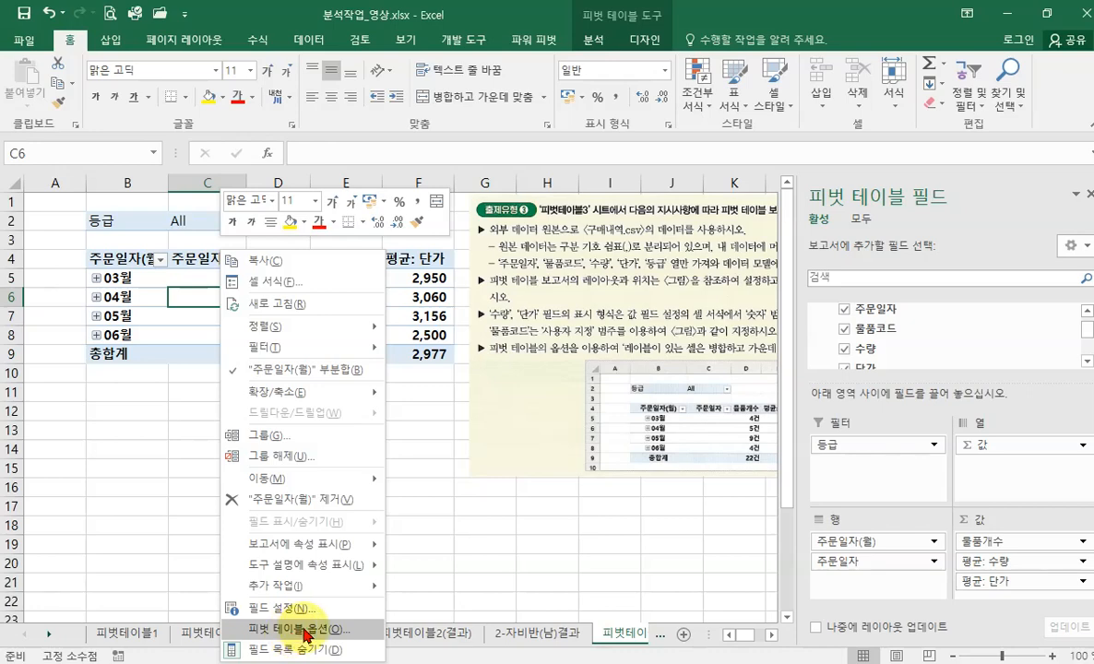
{"action": "left_click", "coordinate": [595, 42]}
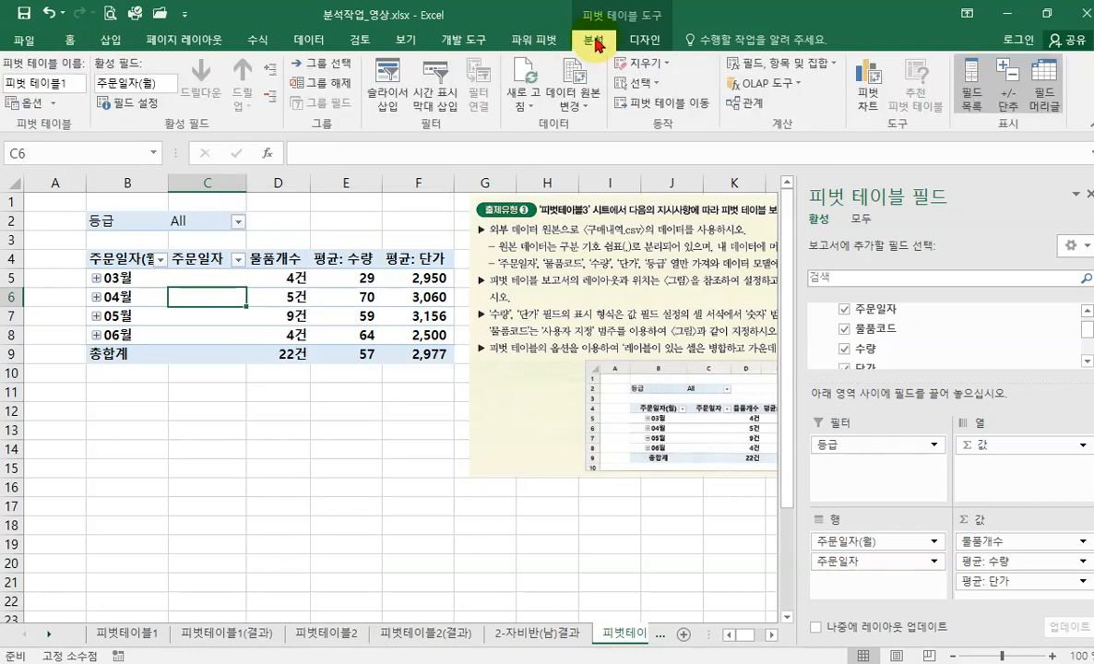
{"action": "left_click", "coordinate": [28, 103]}
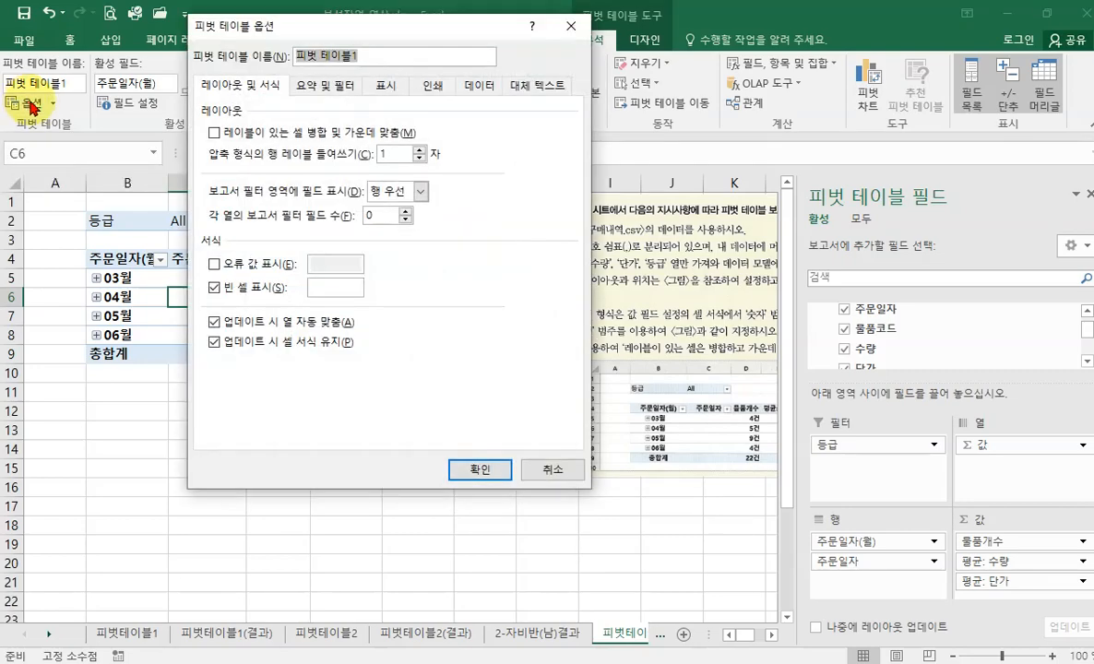
{"action": "left_click", "coordinate": [215, 134]}
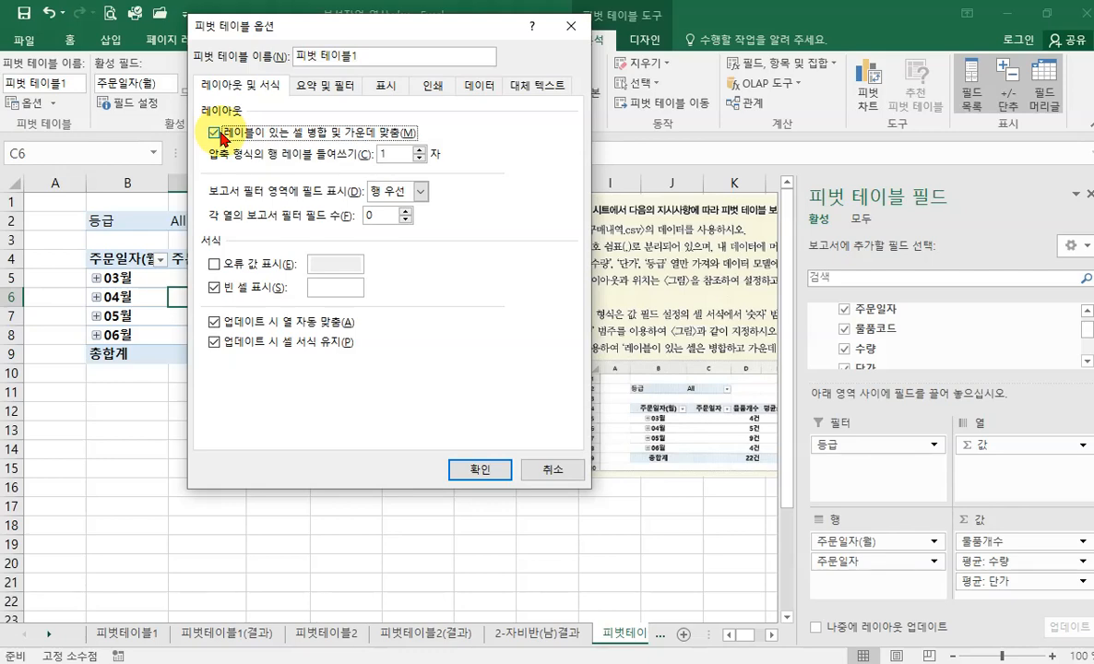
{"action": "left_click", "coordinate": [482, 471]}
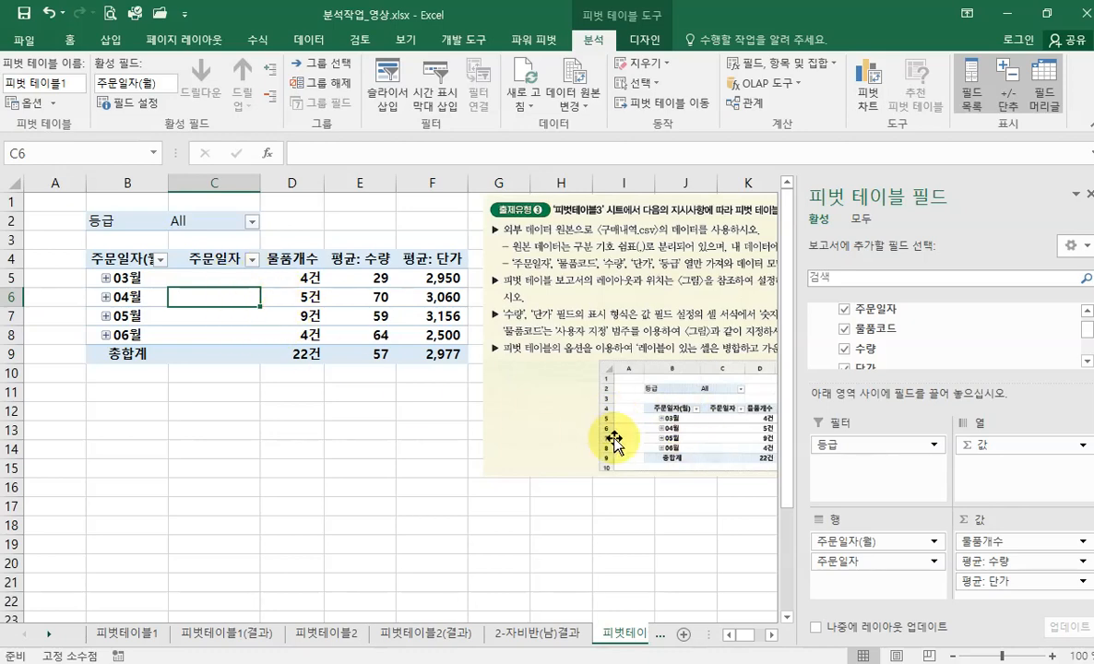
{"action": "left_click", "coordinate": [147, 386]}
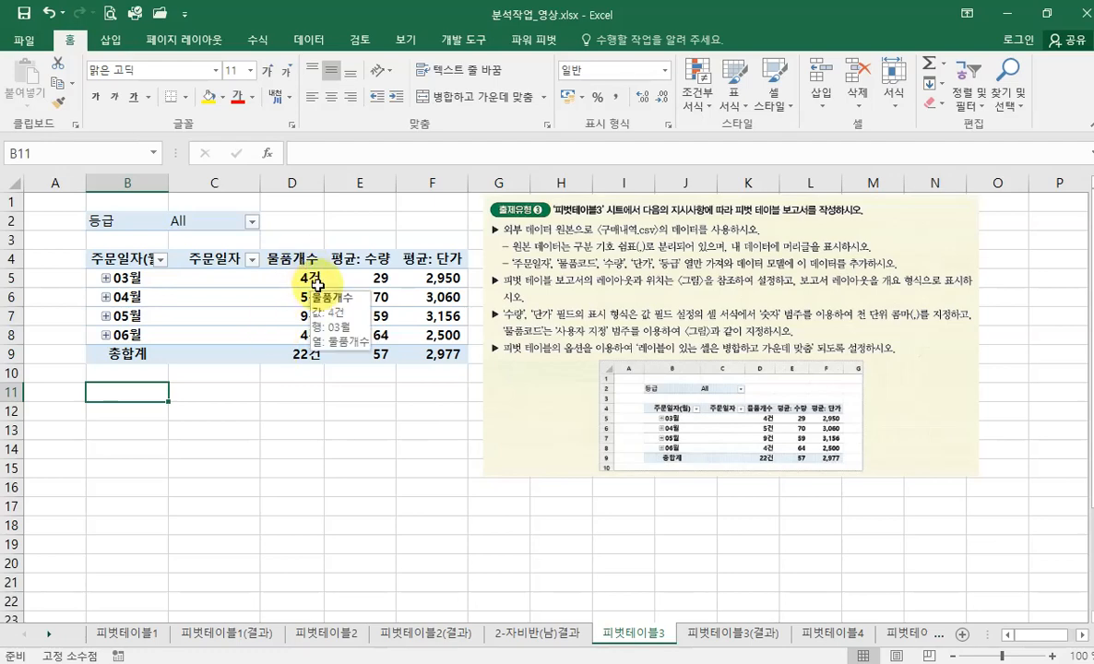
Switch to File Explorer and open the source file 구매내역.csv from the 이론 folder with Excel 2016
{"action": "mouse_move", "coordinate": [306, 297]}
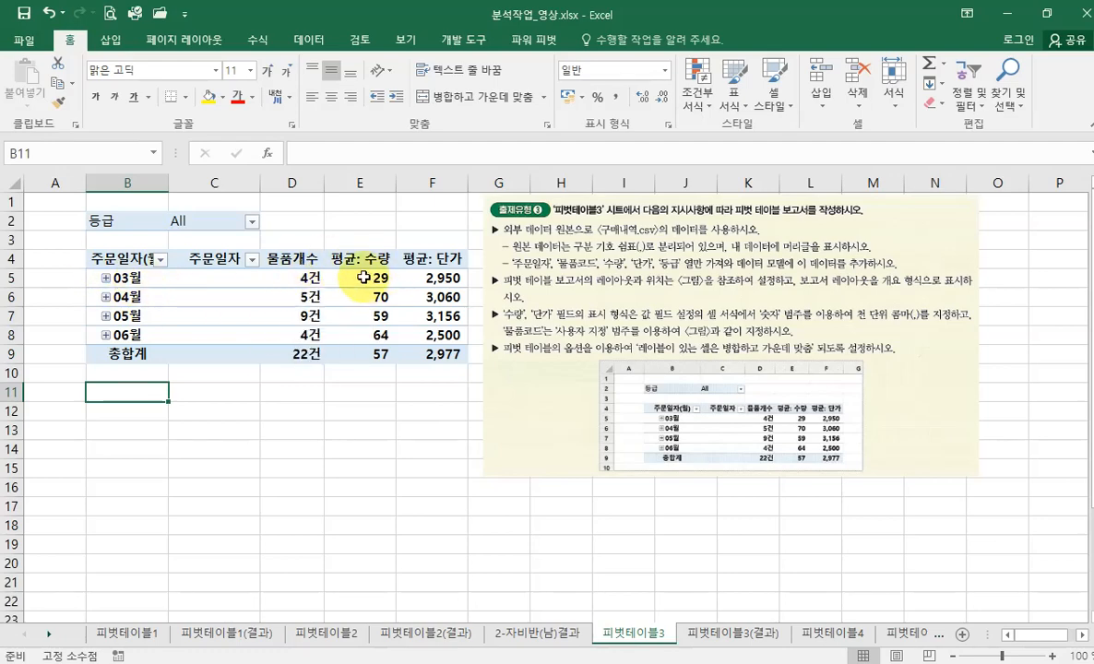
{"action": "mouse_move", "coordinate": [379, 307]}
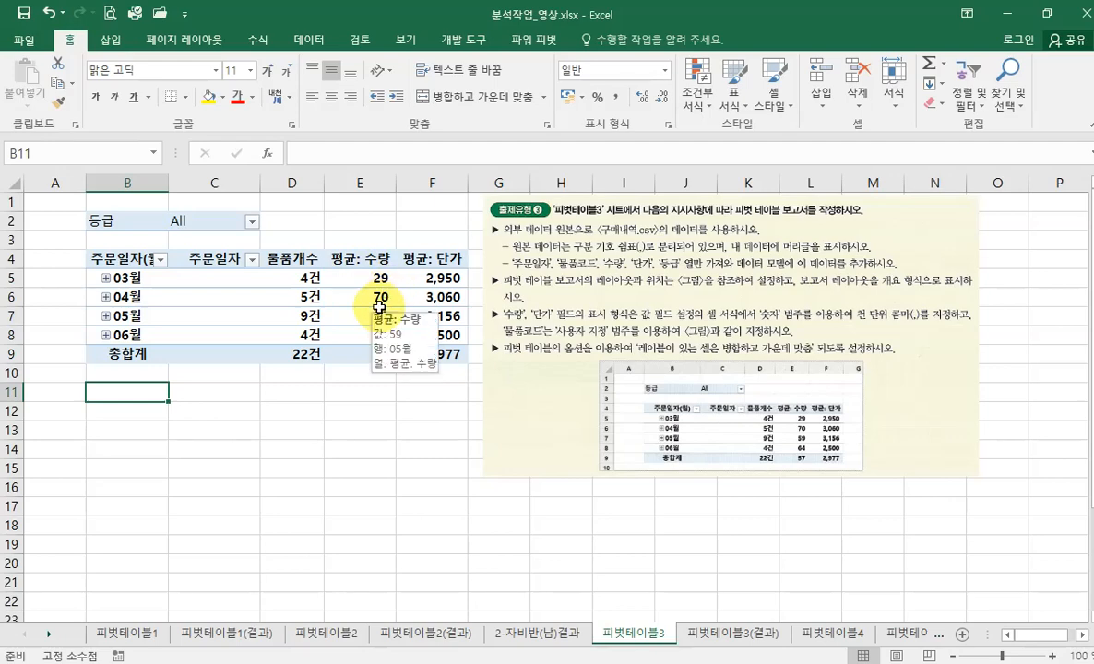
{"action": "mouse_move", "coordinate": [434, 284]}
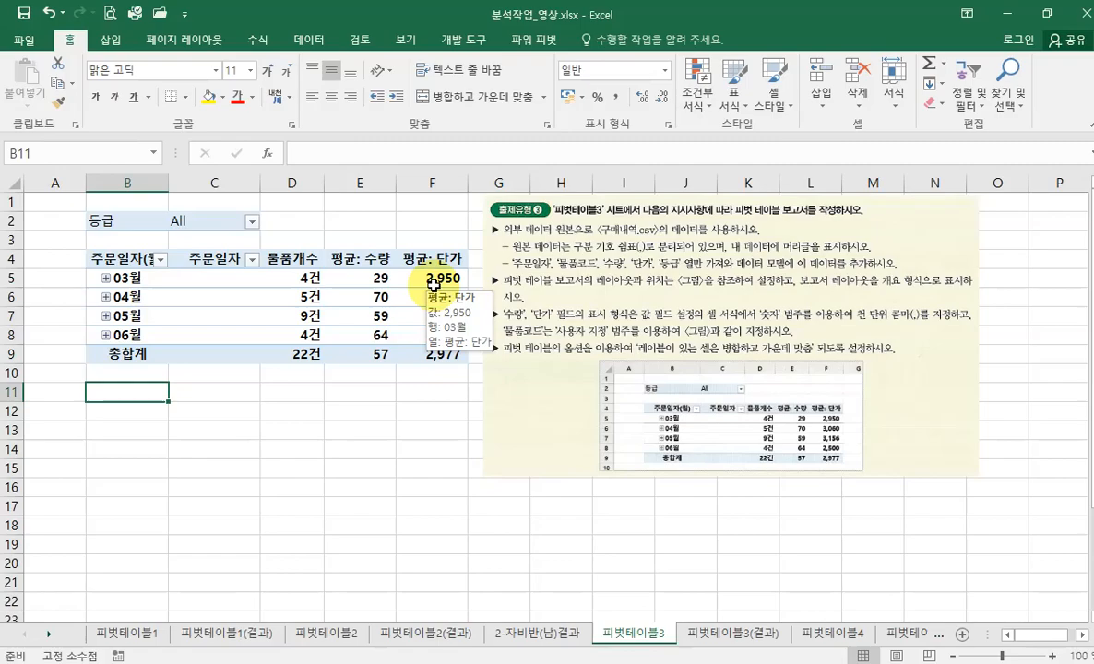
{"action": "mouse_move", "coordinate": [404, 631]}
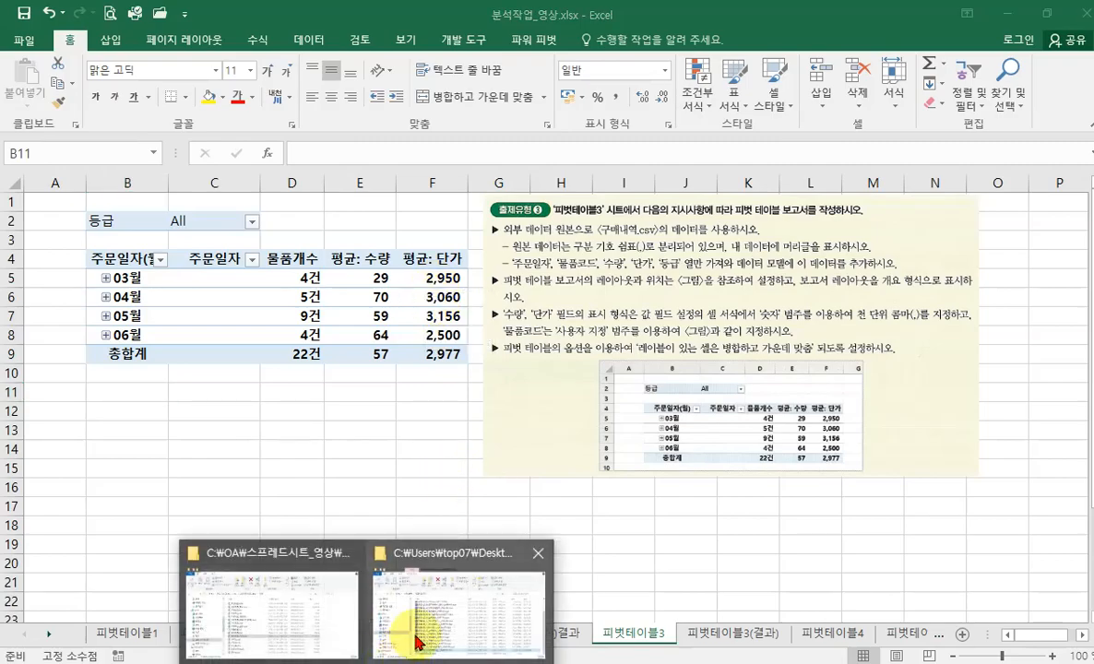
{"action": "mouse_move", "coordinate": [441, 628]}
{"action": "left_click", "coordinate": [269, 618]}
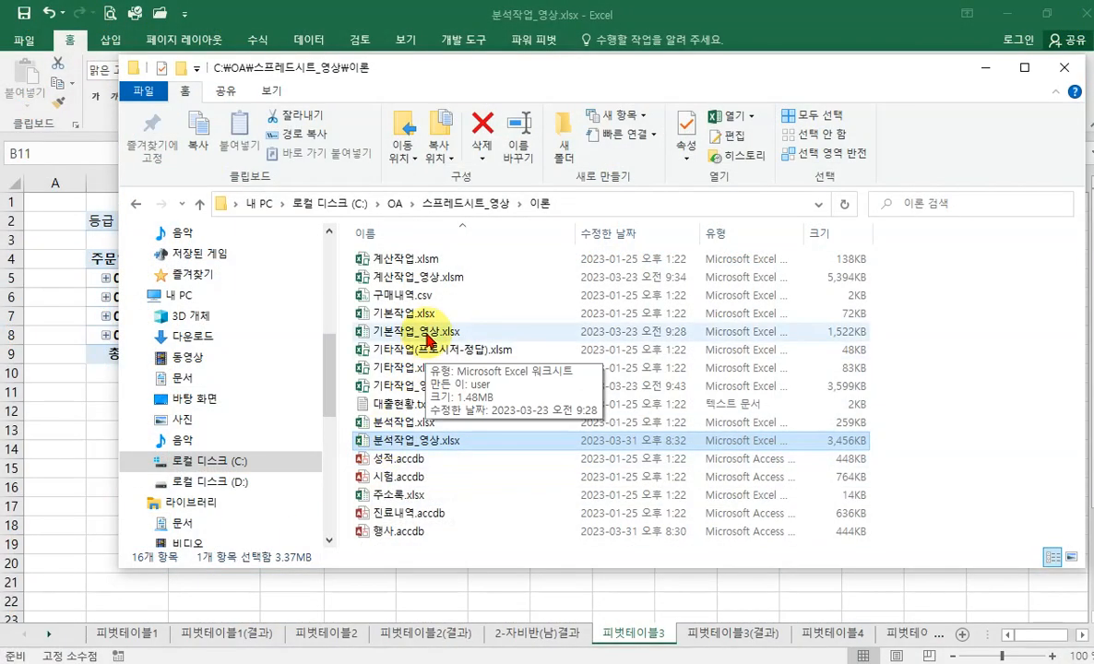
{"action": "double_click", "coordinate": [410, 295]}
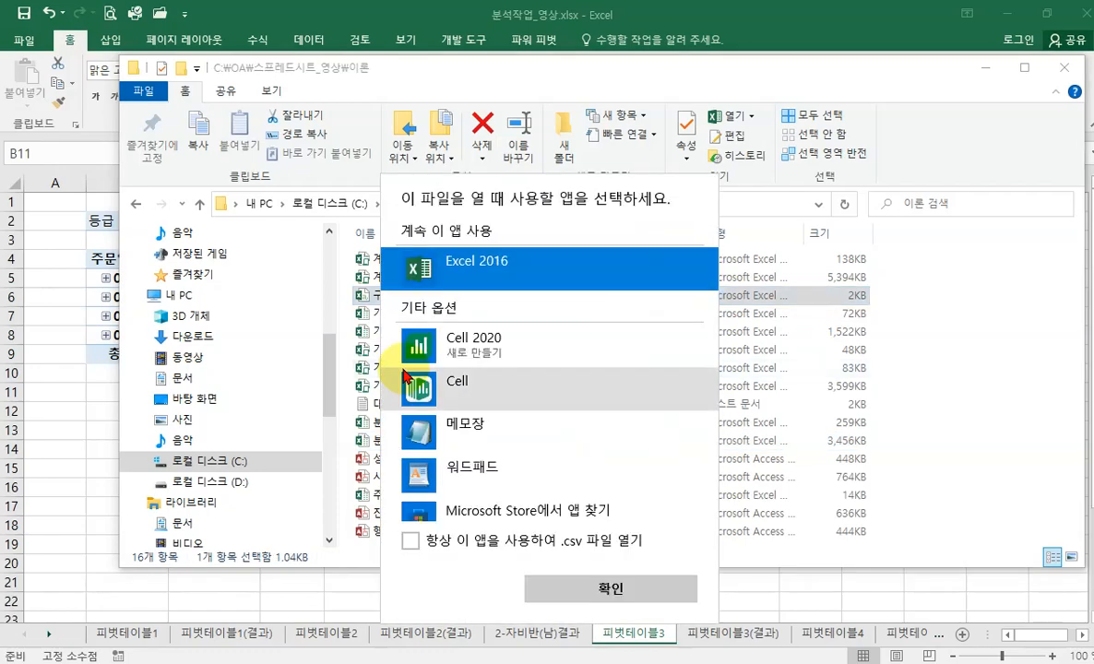
{"action": "left_click", "coordinate": [577, 591]}
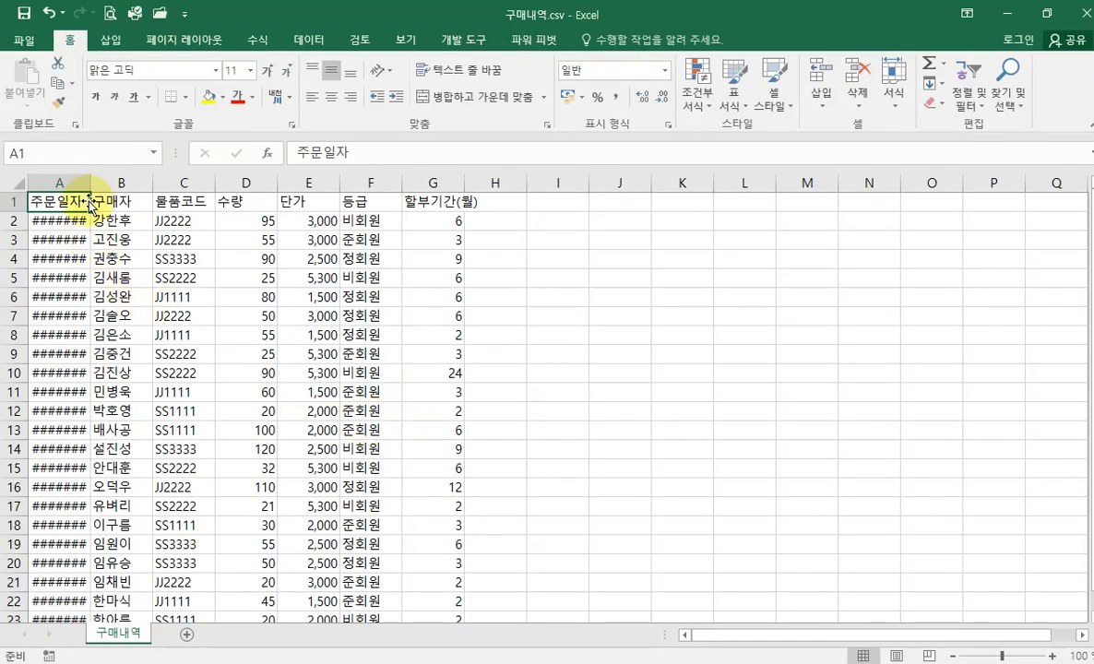
Widen the 주문일자 column to reveal the dates and examine the purchase records down to the last row
{"action": "left_click_drag", "start_coordinate": [90, 184], "coordinate": [229, 184]}
{"action": "left_click", "coordinate": [268, 300]}
{"action": "scroll", "coordinate": [318, 363], "scroll_direction": "down", "scroll_amount": 2}
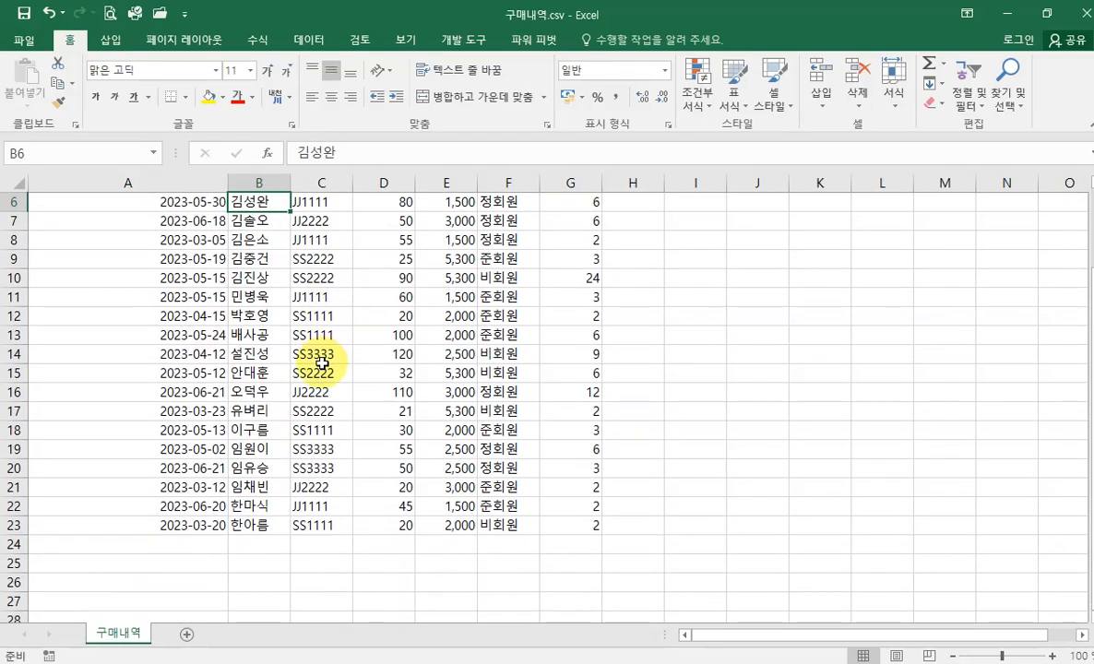
{"action": "scroll", "coordinate": [328, 366], "scroll_direction": "up", "scroll_amount": 2}
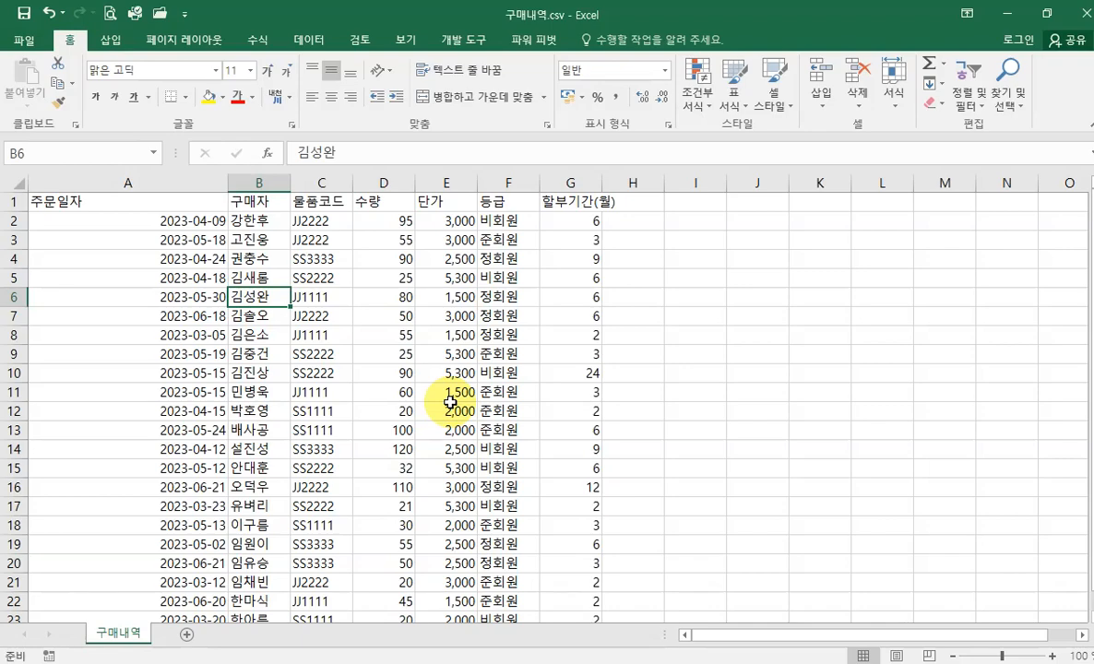
{"action": "scroll", "coordinate": [420, 427], "scroll_direction": "down", "scroll_amount": 3}
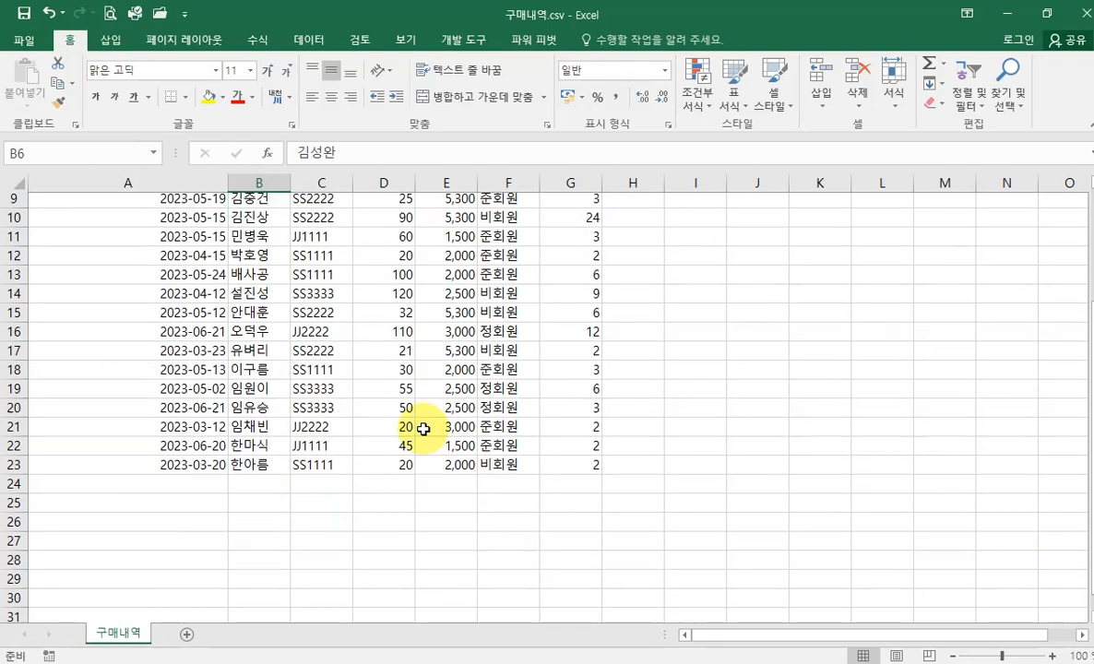
{"action": "scroll", "coordinate": [422, 430], "scroll_direction": "up", "scroll_amount": 3}
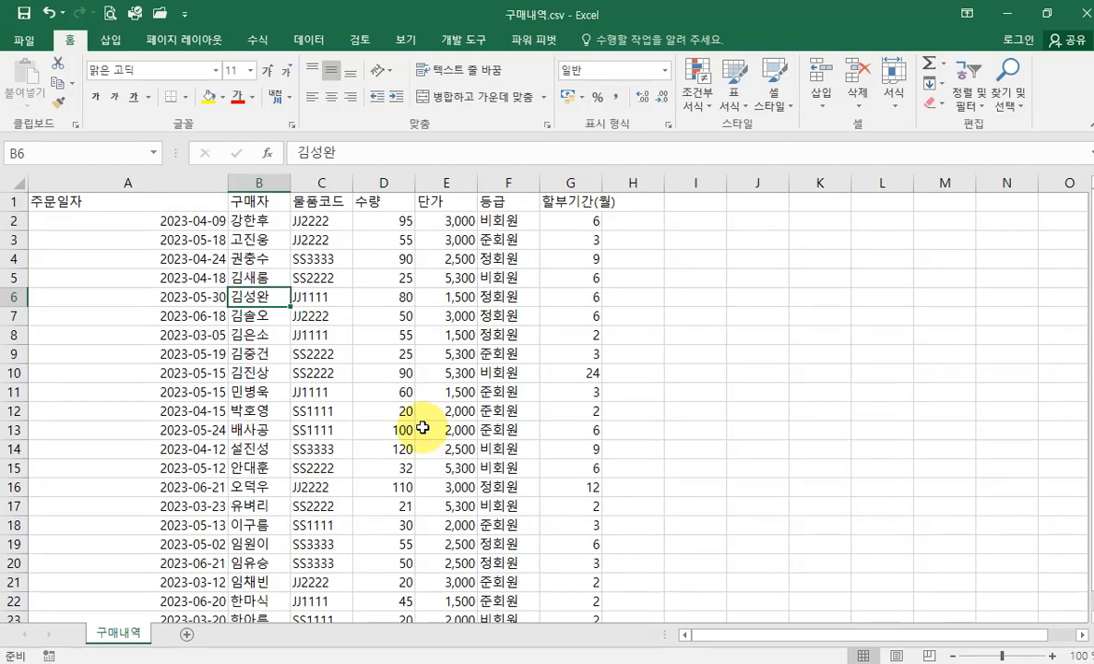
Close 구매내역.csv without saving the changes and select cell D11 below the PivotTable in 분석작업_영상.xlsx
{"action": "left_click", "coordinate": [1084, 13]}
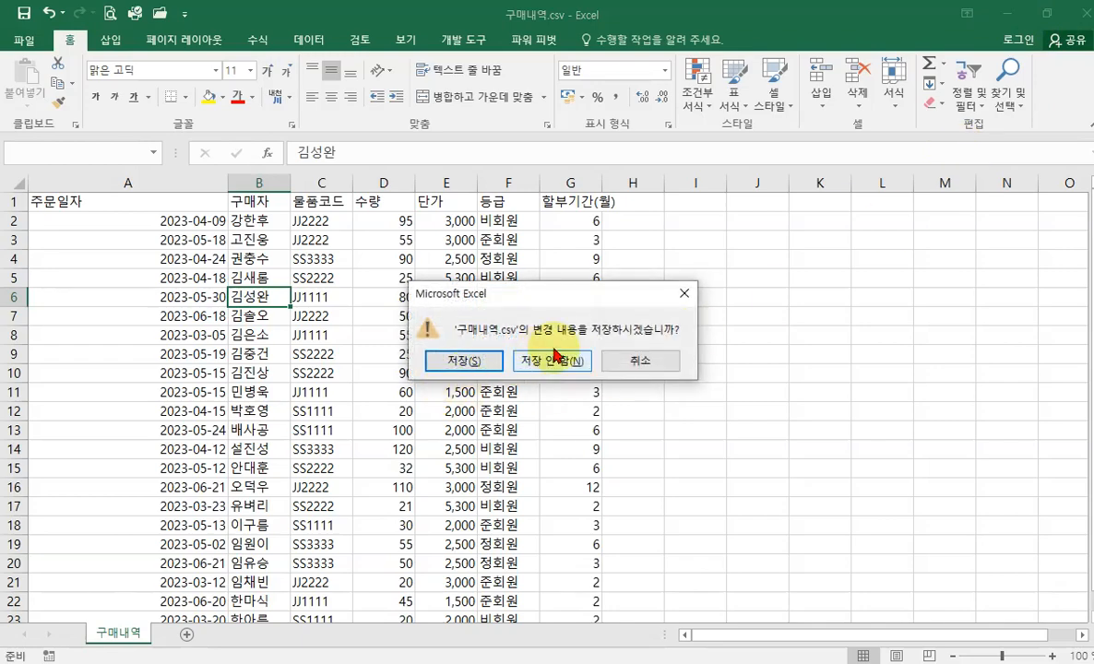
{"action": "left_click", "coordinate": [556, 361]}
{"action": "left_click", "coordinate": [288, 395]}
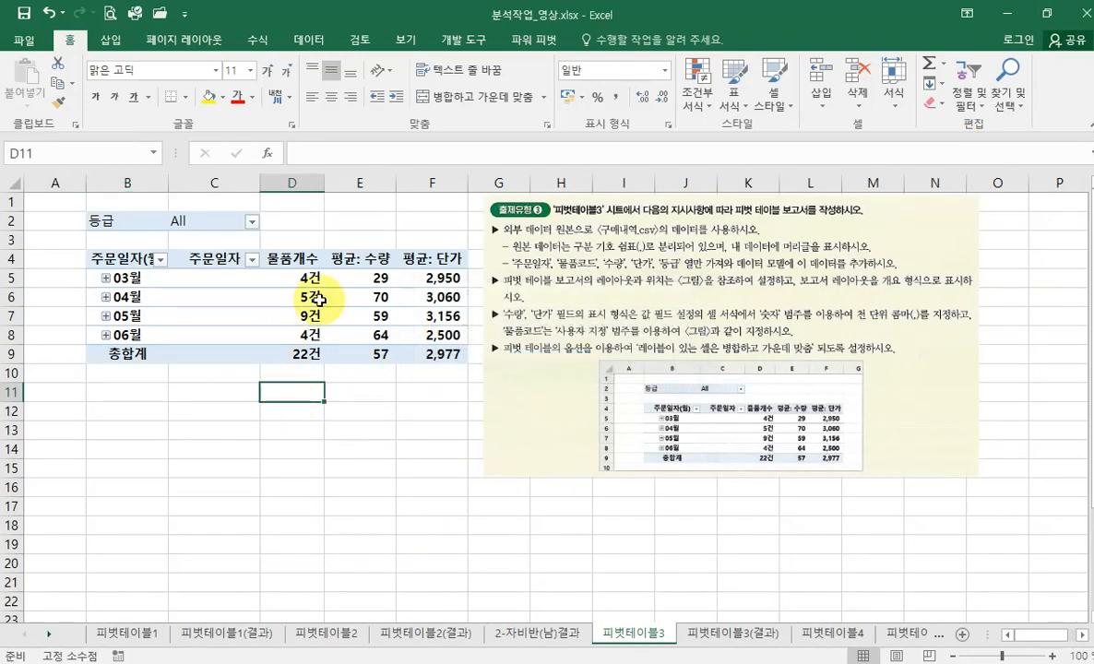